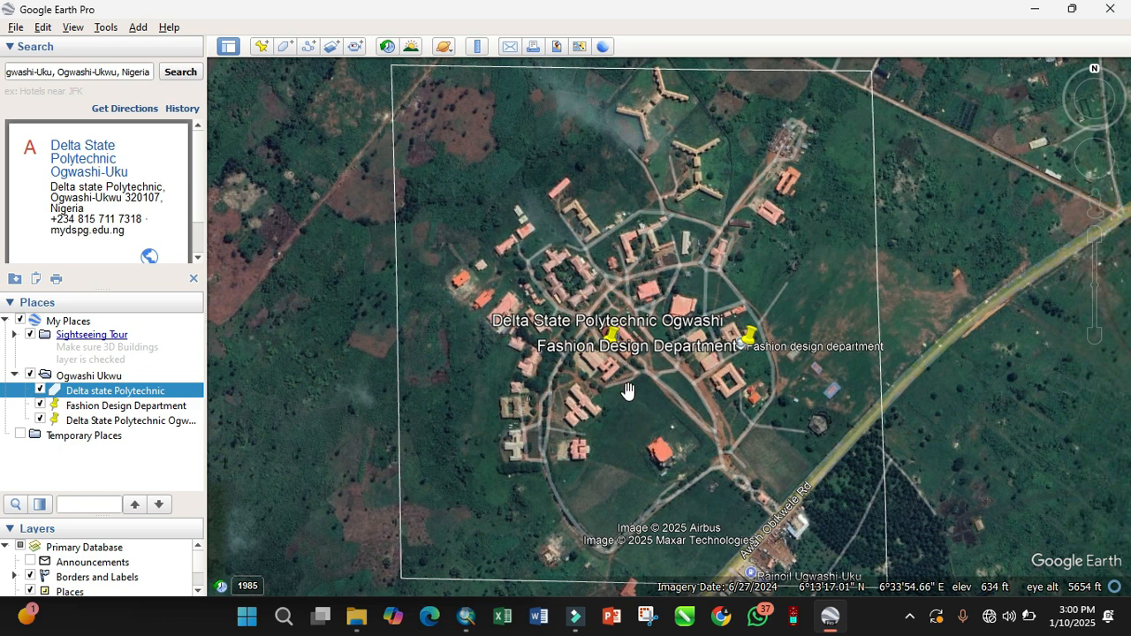
Examine the Delta State Polytechnic campus, its main roads and buildings, and the surrounding boundary polygon on the satellite imagery
scroll(627, 386, up, 4)
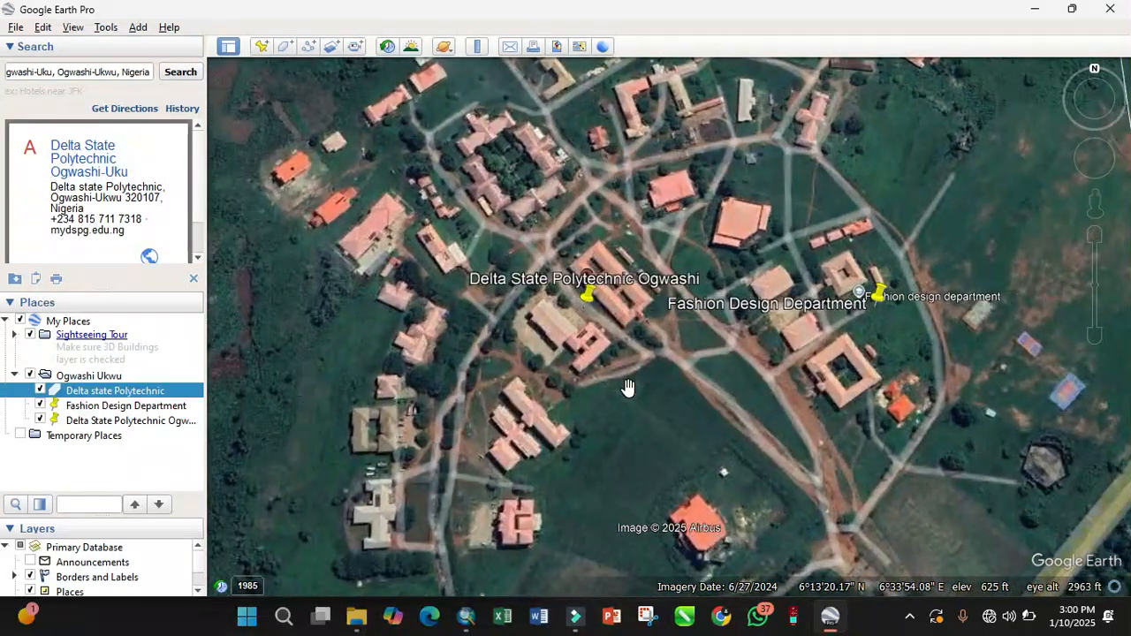
drag(652, 429, 602, 243)
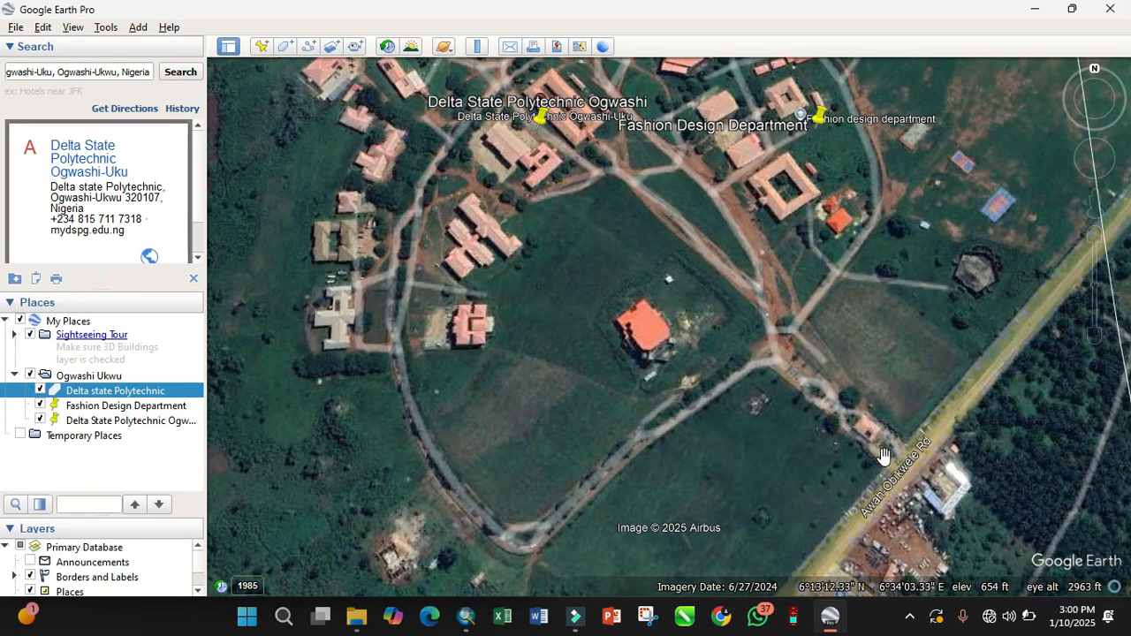
drag(737, 324, 818, 462)
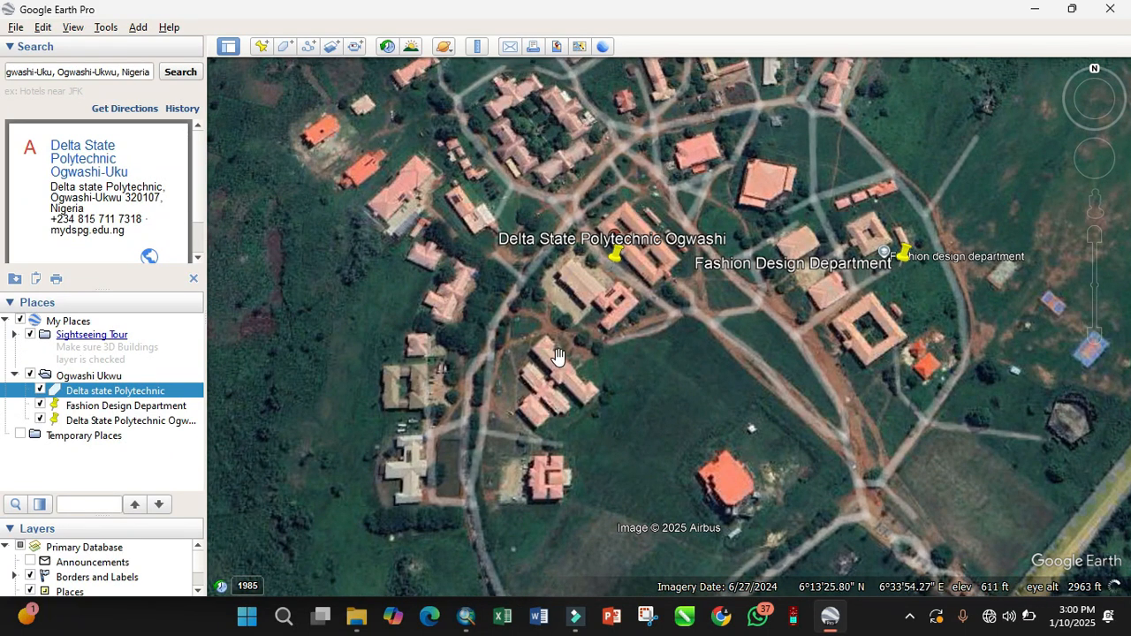
drag(731, 330, 717, 406)
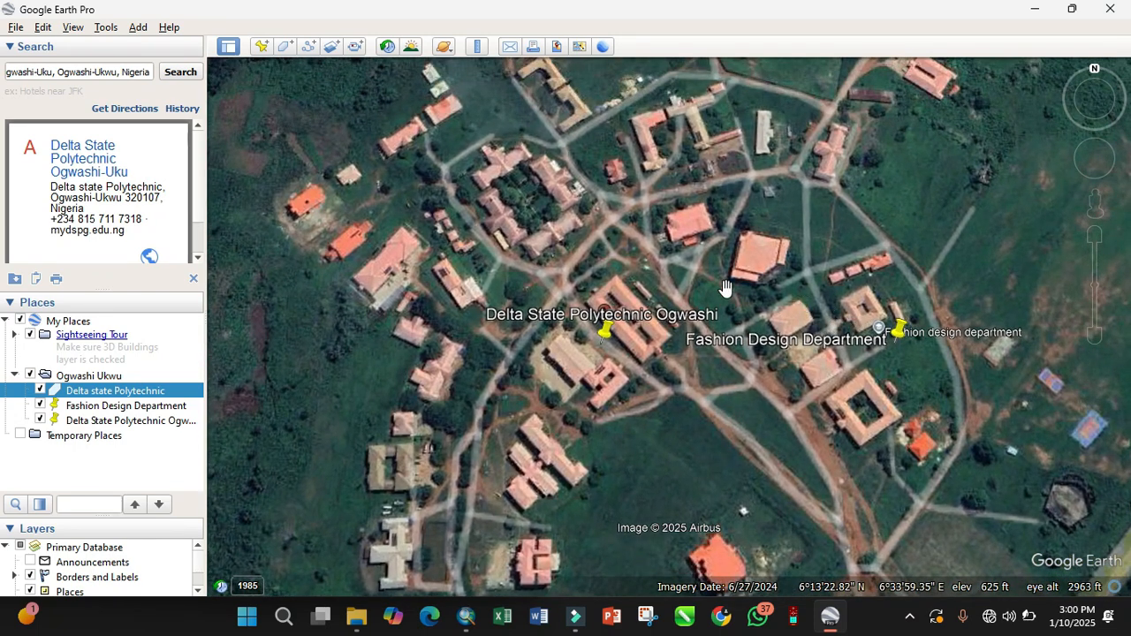
scroll(829, 334, down, 2)
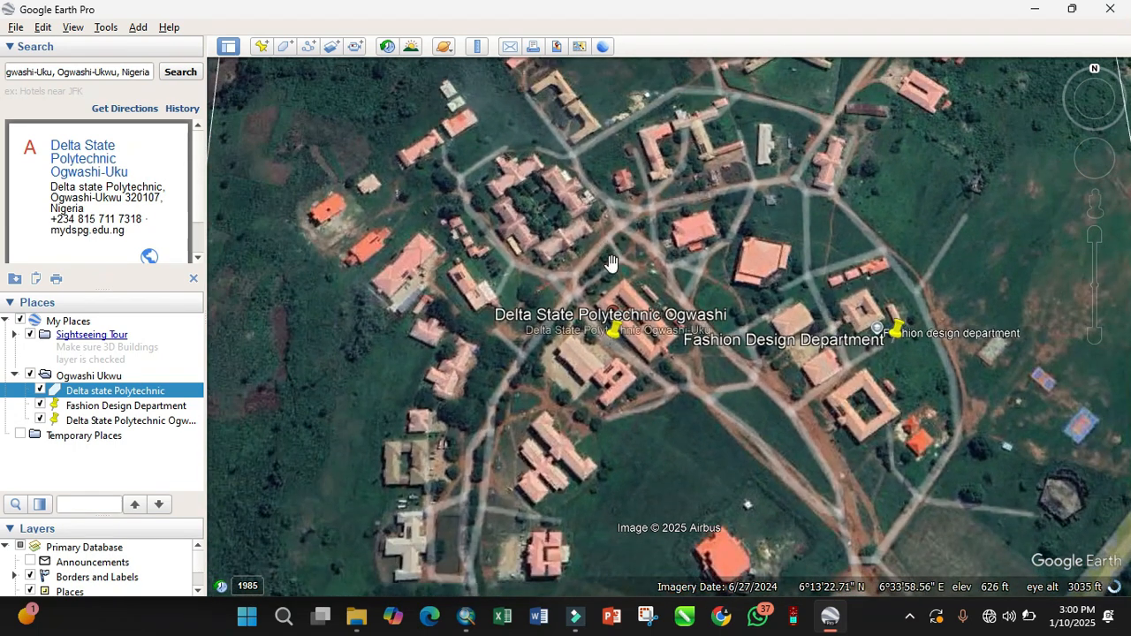
scroll(604, 291, down, 1)
scroll(604, 292, down, 2)
scroll(604, 292, down, 1)
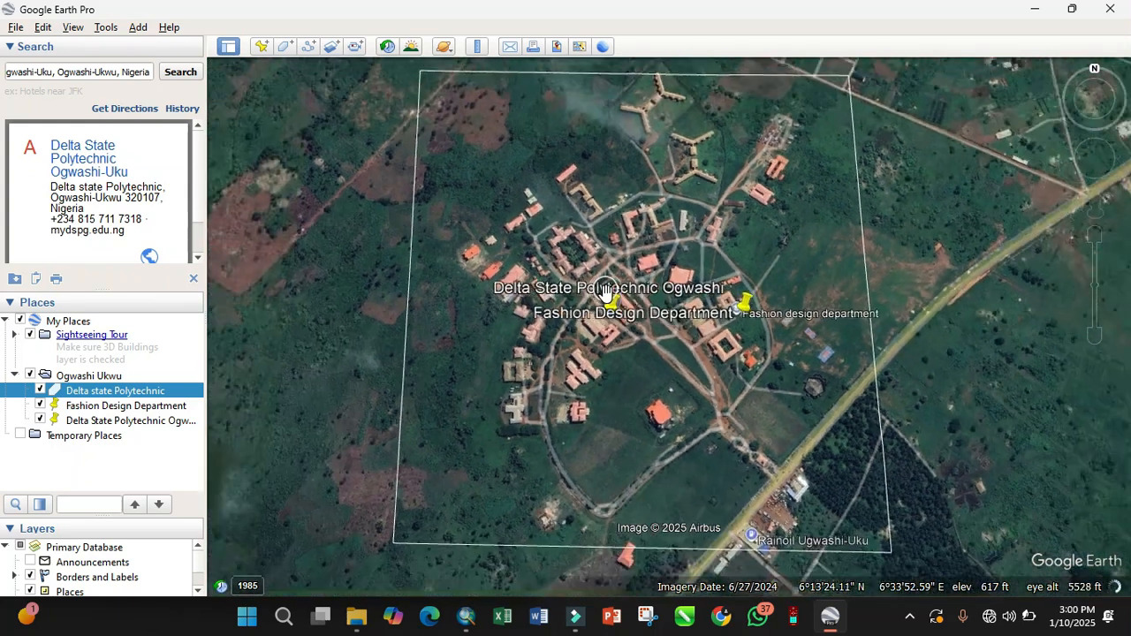
drag(665, 436, 679, 468)
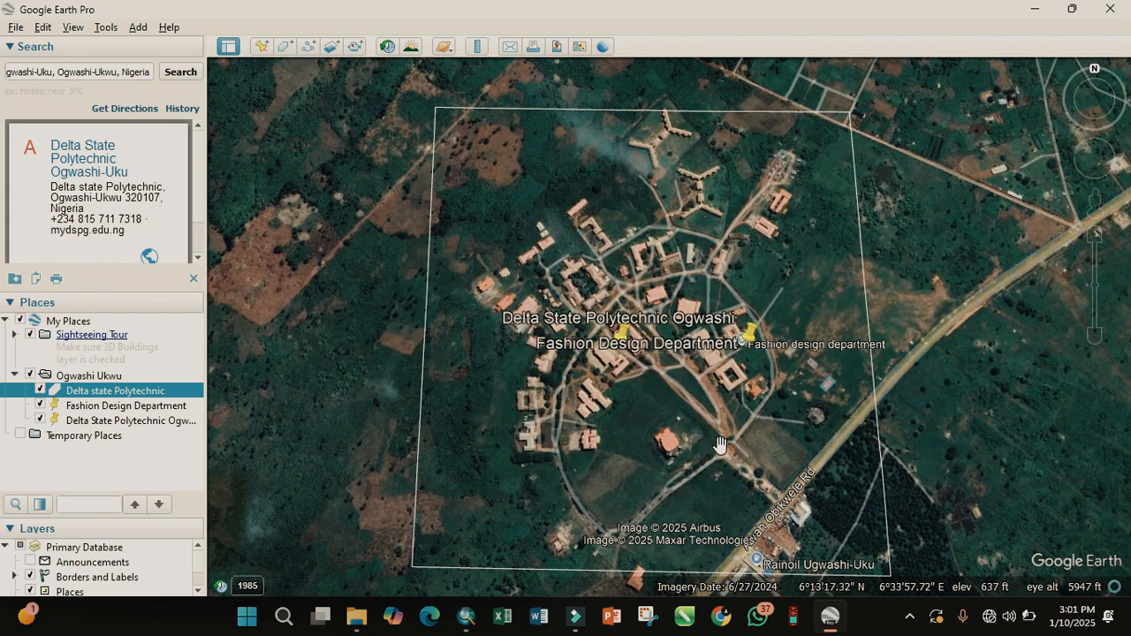
mouse_move(720, 445)
mouse_down()
mouse_move(719, 423)
mouse_move(720, 433)
mouse_up()
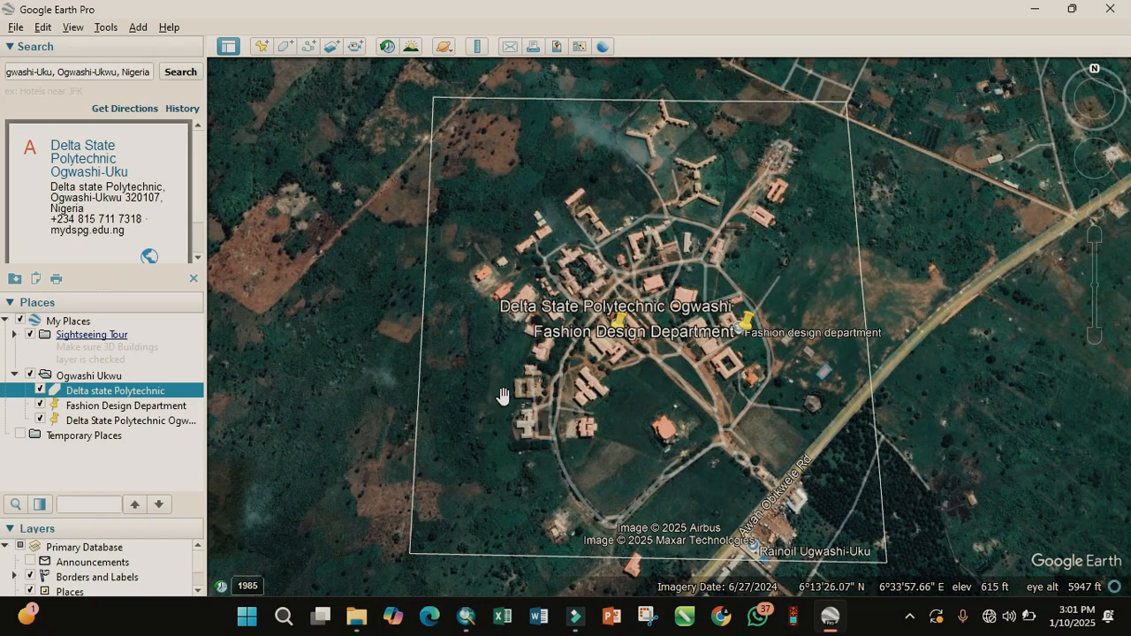
Toggle the Delta state Polytechnic polygon and the two placemarks in the Ogwashi Ukwu folder off and on to identify each one
click(38, 392)
click(39, 391)
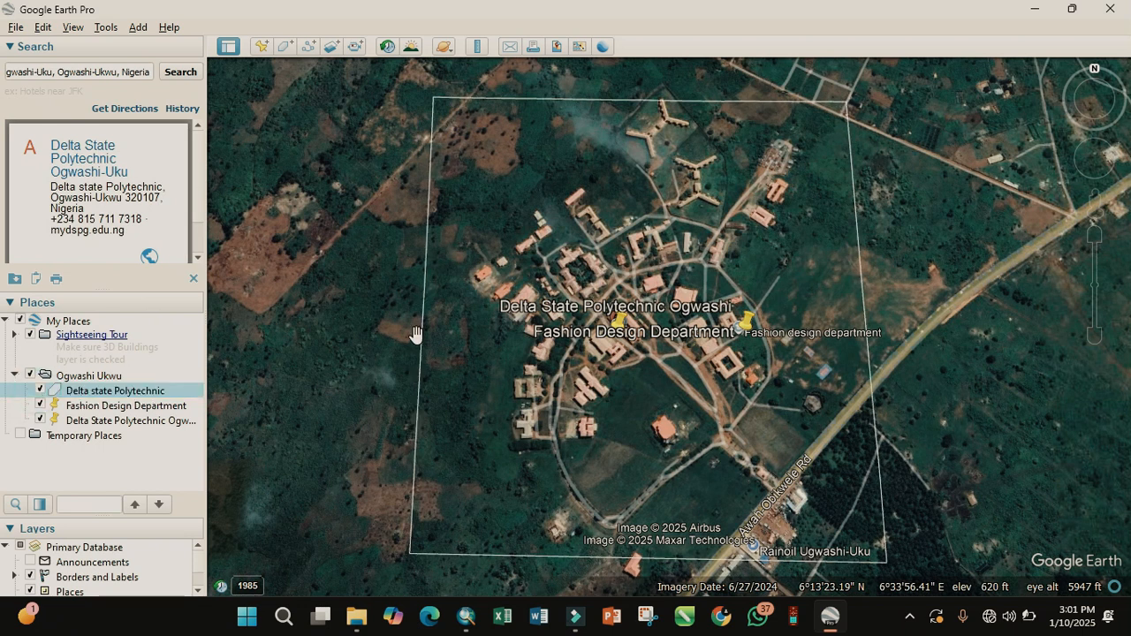
click(39, 391)
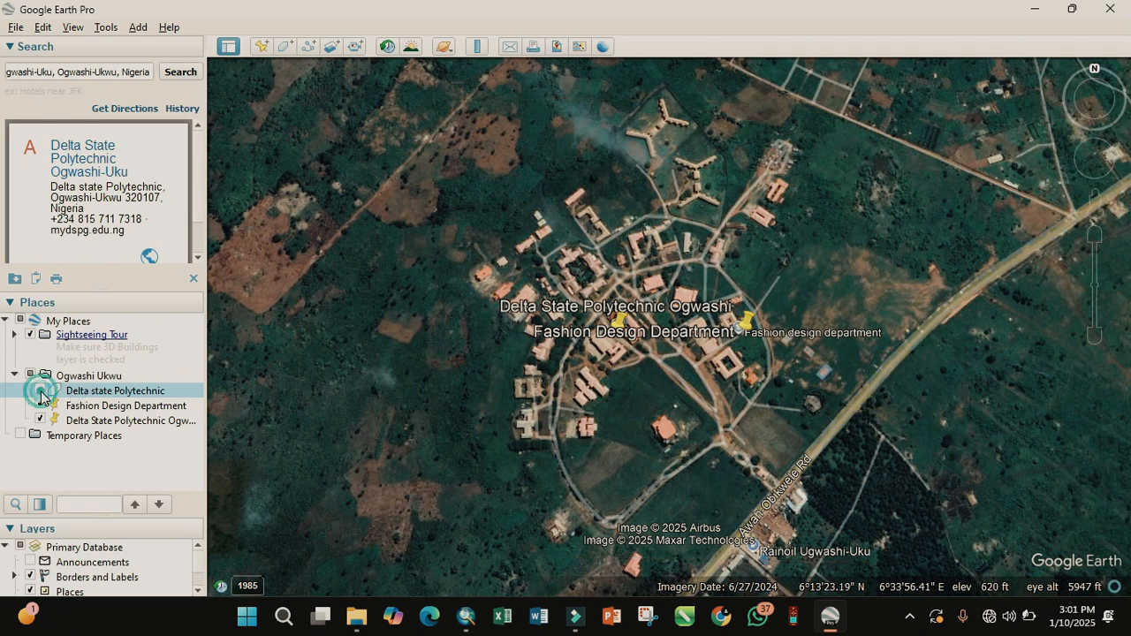
click(38, 391)
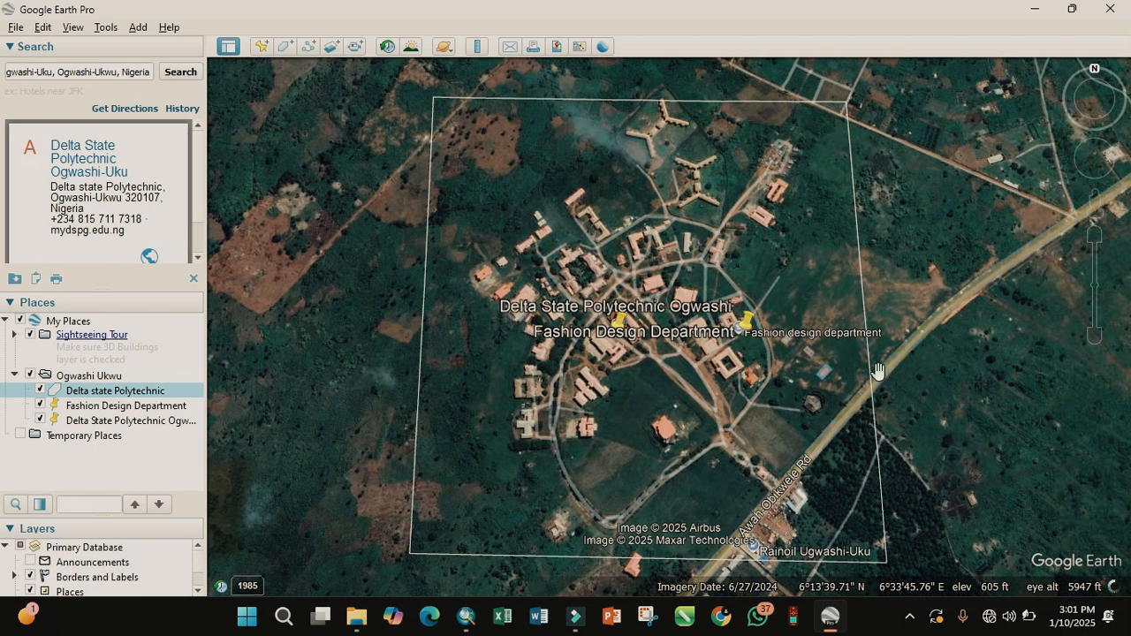
click(40, 408)
click(41, 407)
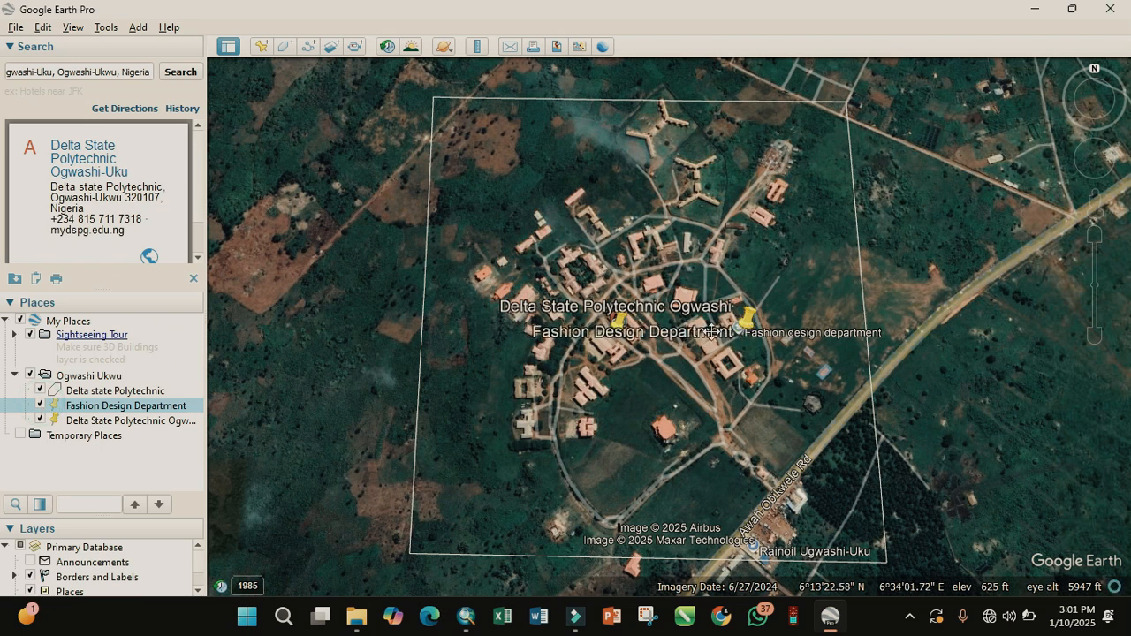
click(37, 419)
click(37, 419)
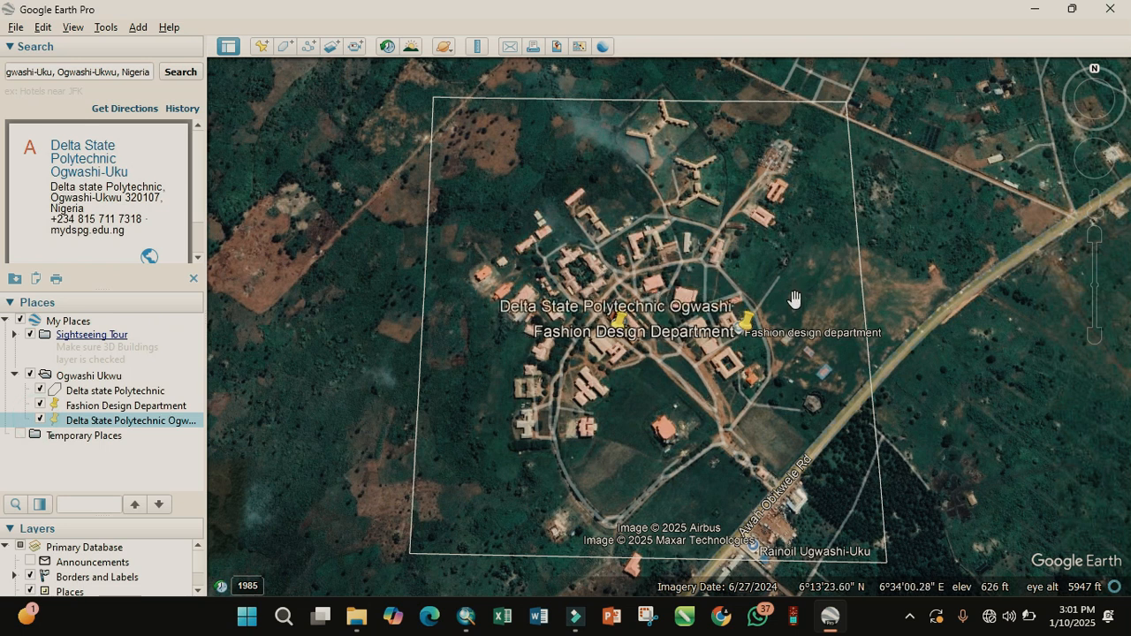
click(689, 294)
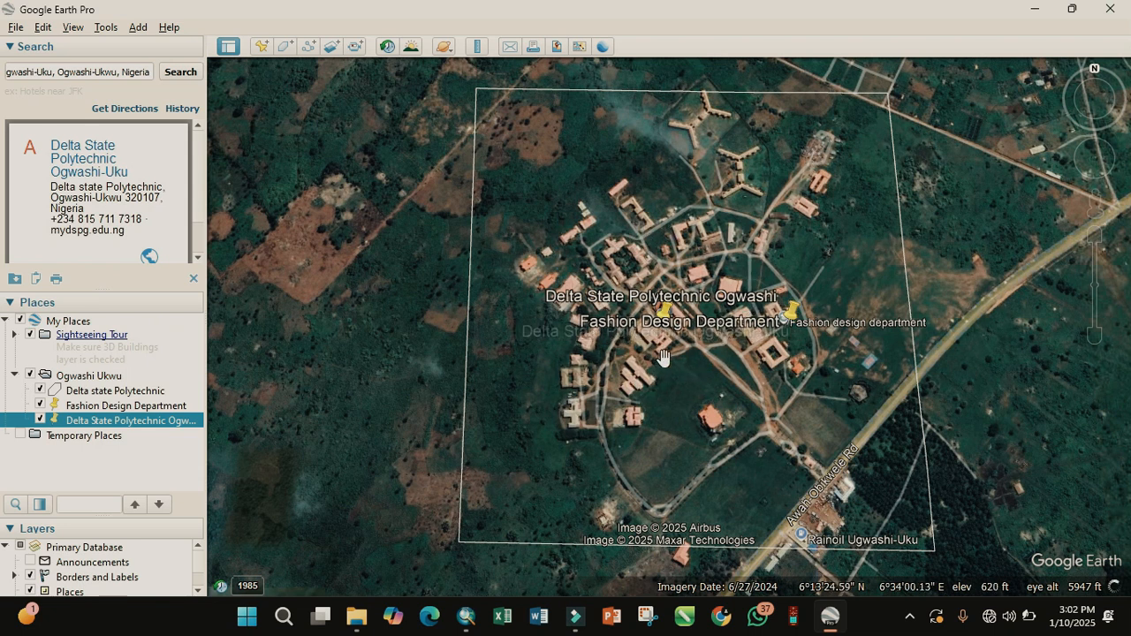
drag(693, 420, 672, 361)
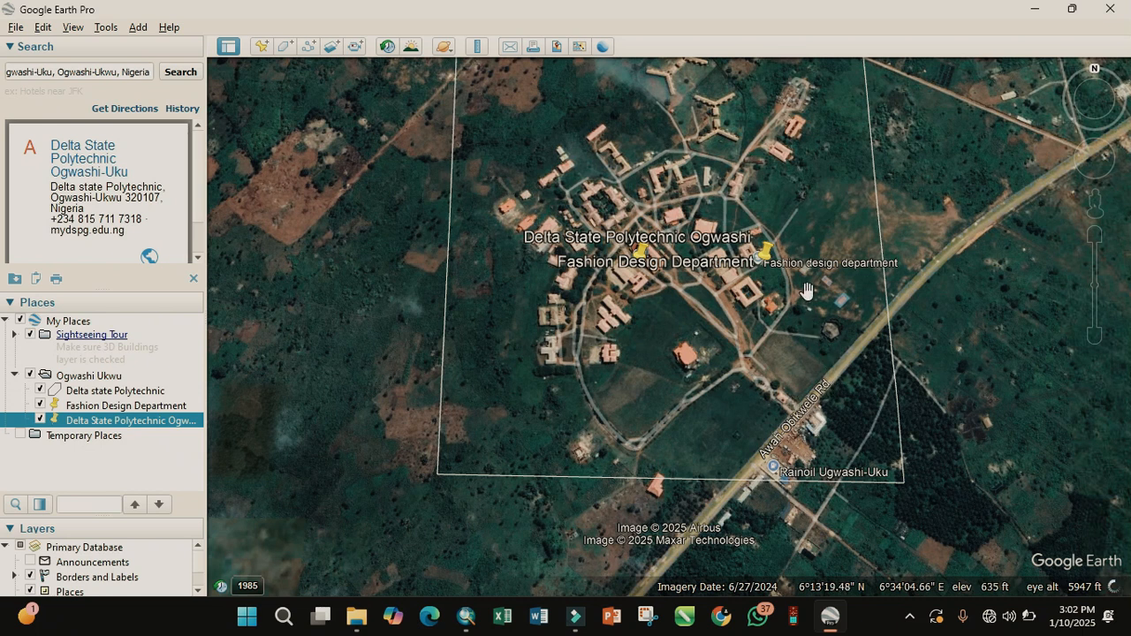
drag(806, 292, 847, 354)
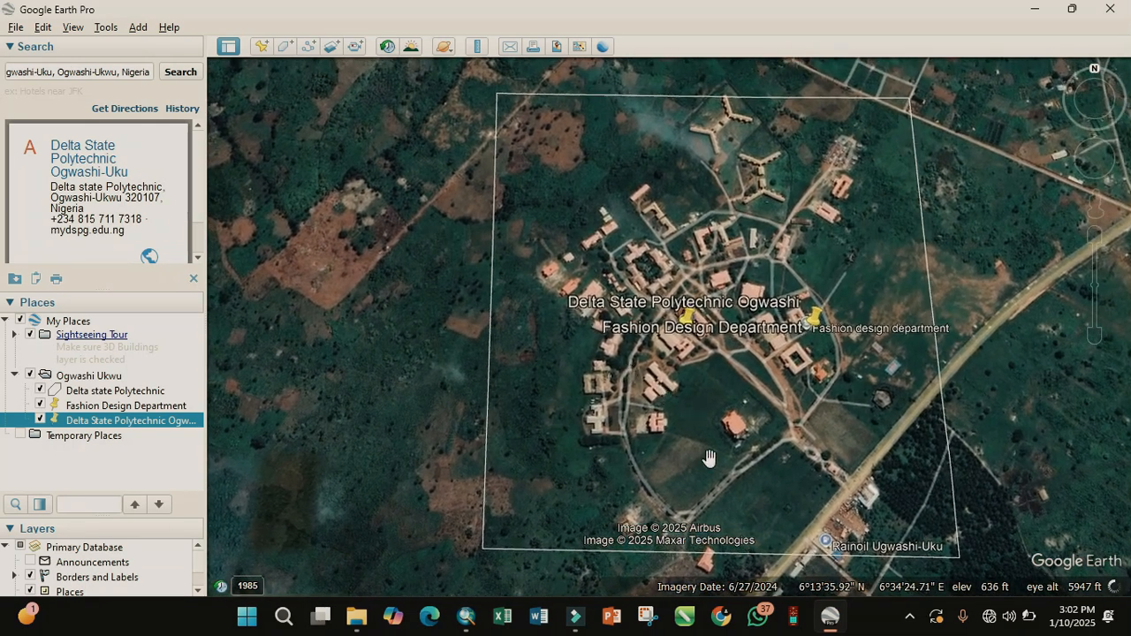
drag(719, 384, 715, 364)
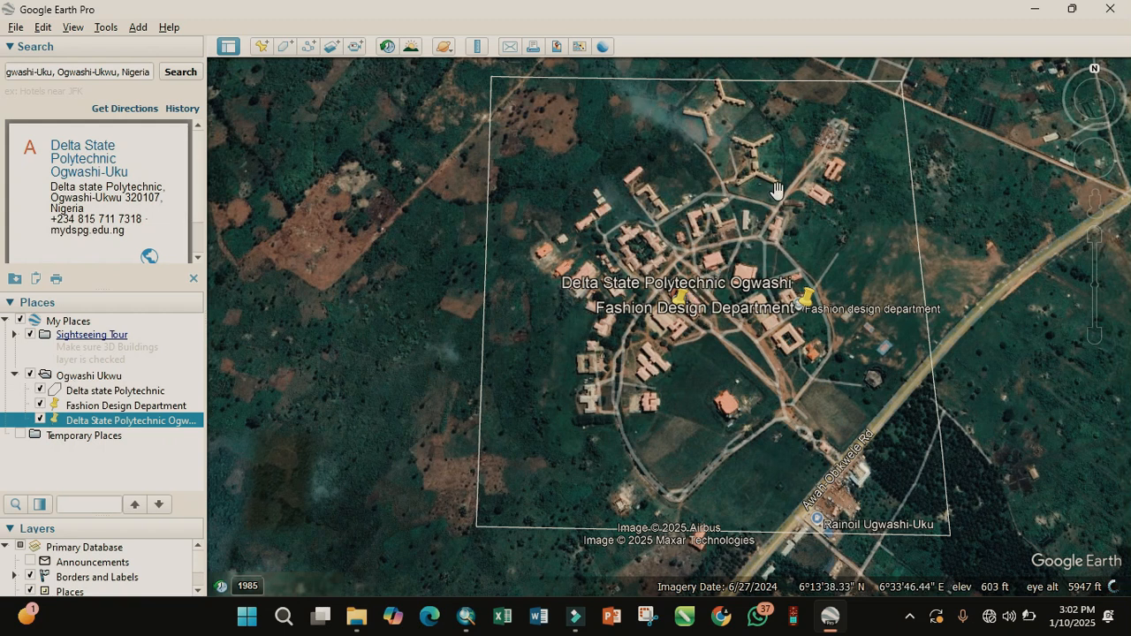
Save the Ogwashi Ukwu folder as a KMZ file named Delta state Polytechnic, replacing the existing file
right_click(84, 380)
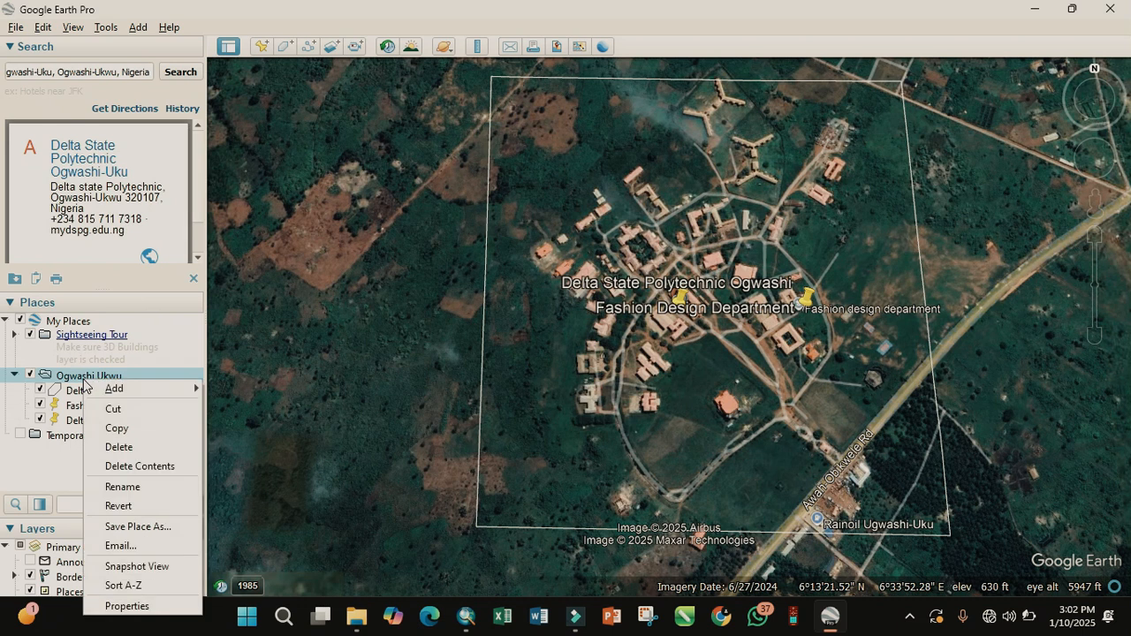
click(154, 527)
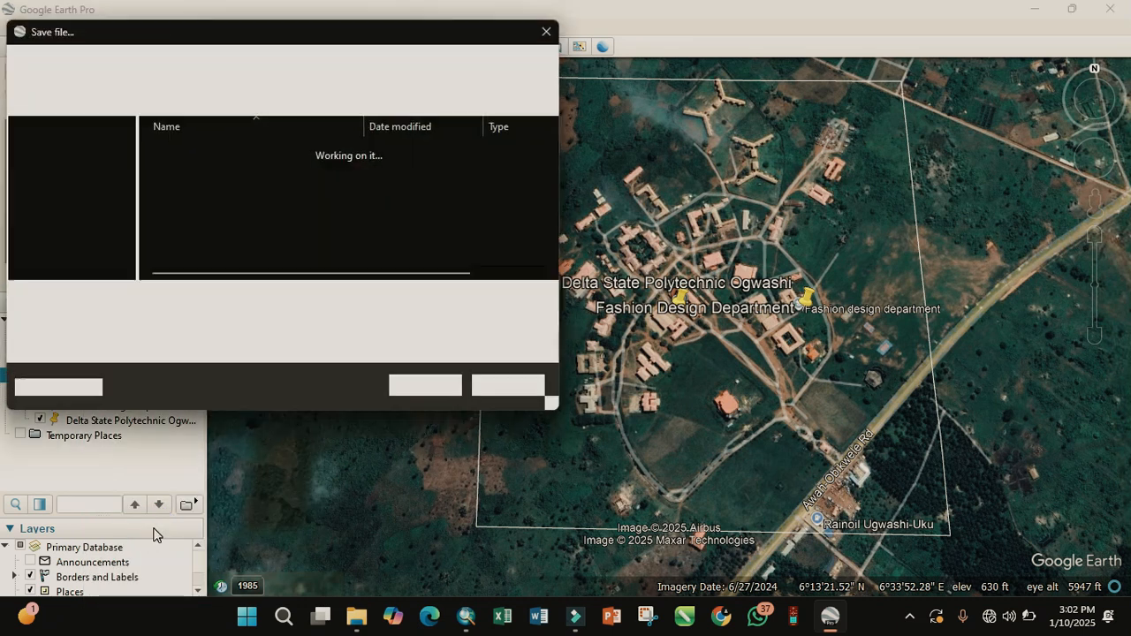
drag(395, 37, 488, 33)
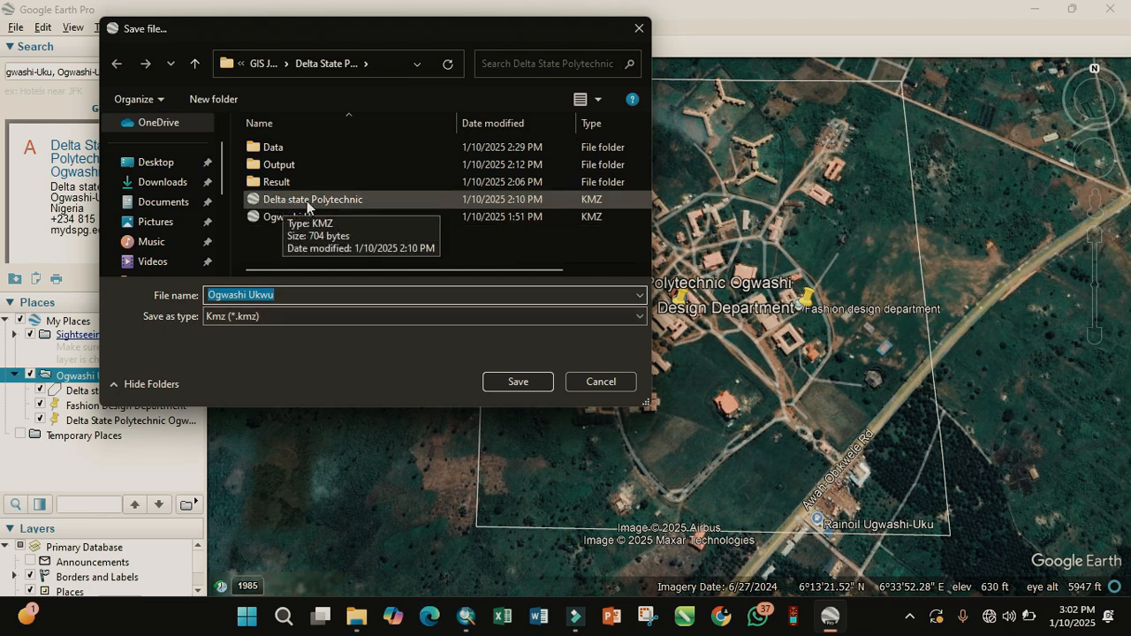
click(355, 201)
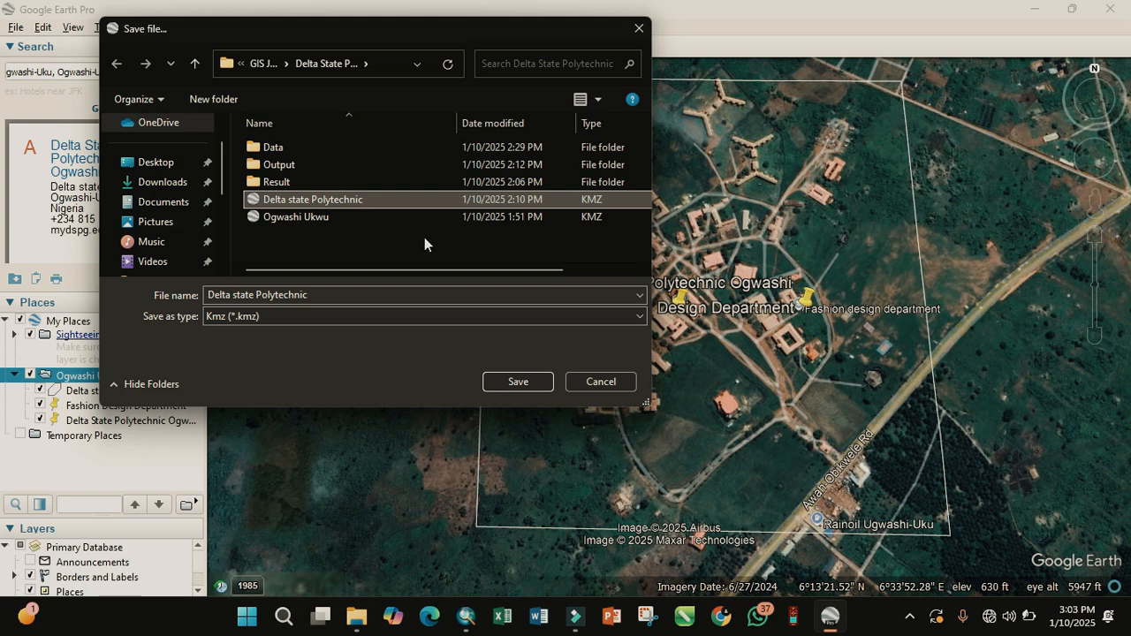
click(518, 381)
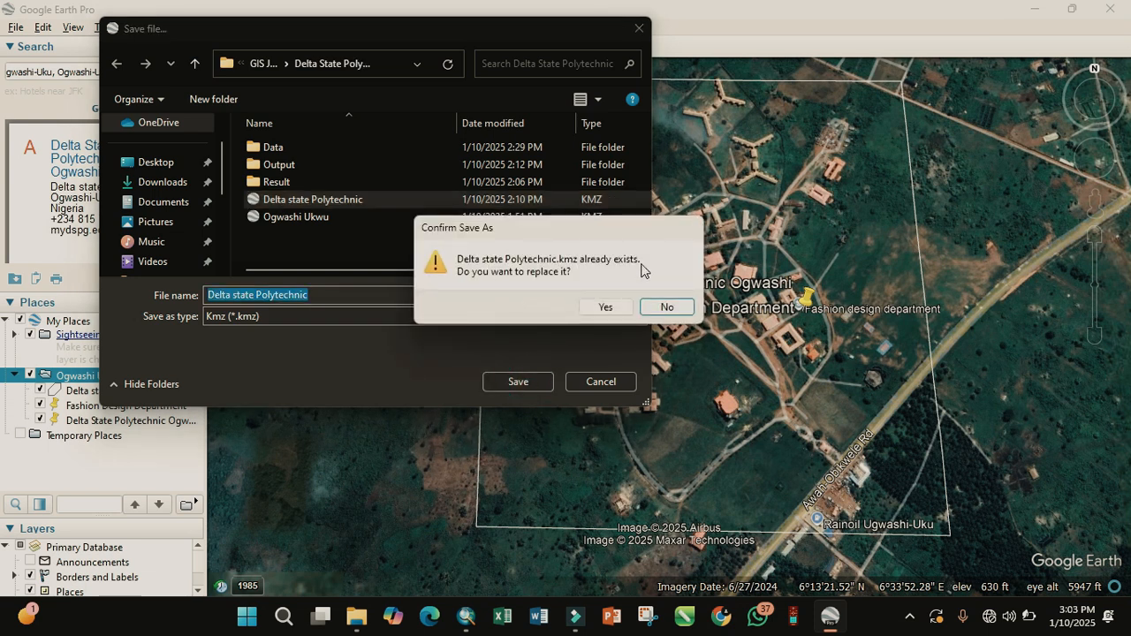
click(606, 307)
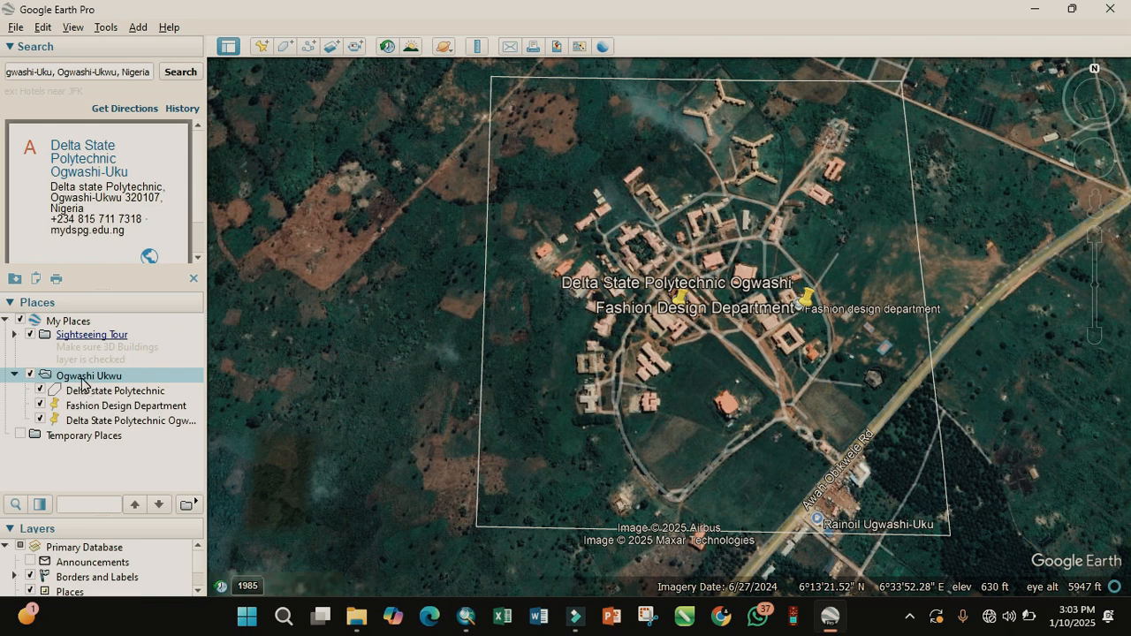
Save the Ogwashi Ukwu folder under the file name Ogwashi Ukwu, replacing the existing KMZ file
right_click(105, 379)
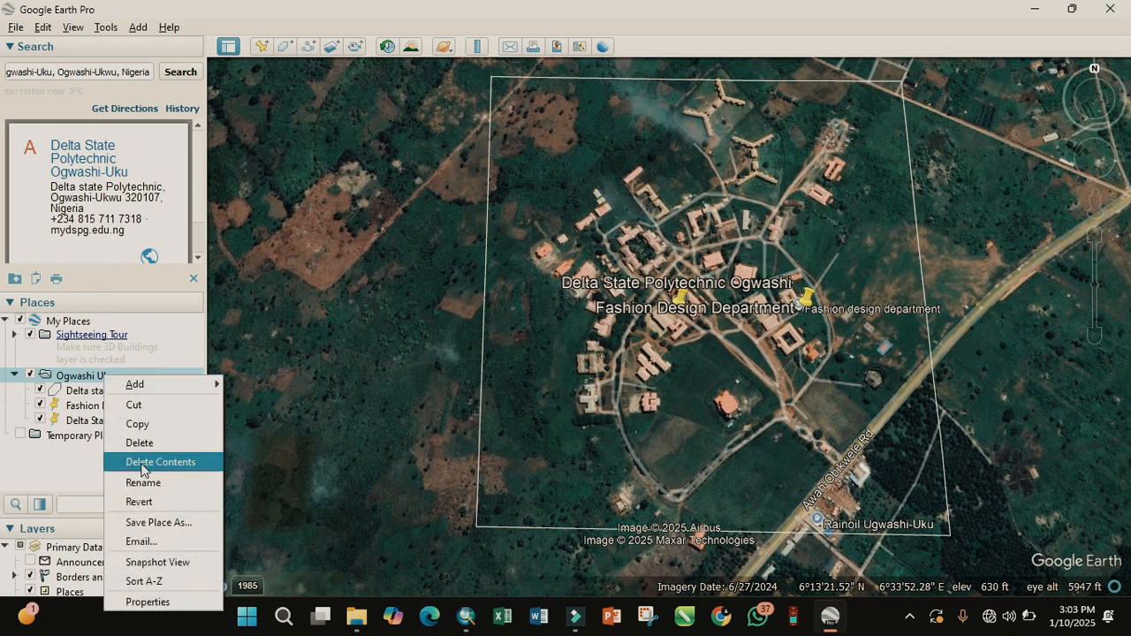
click(155, 522)
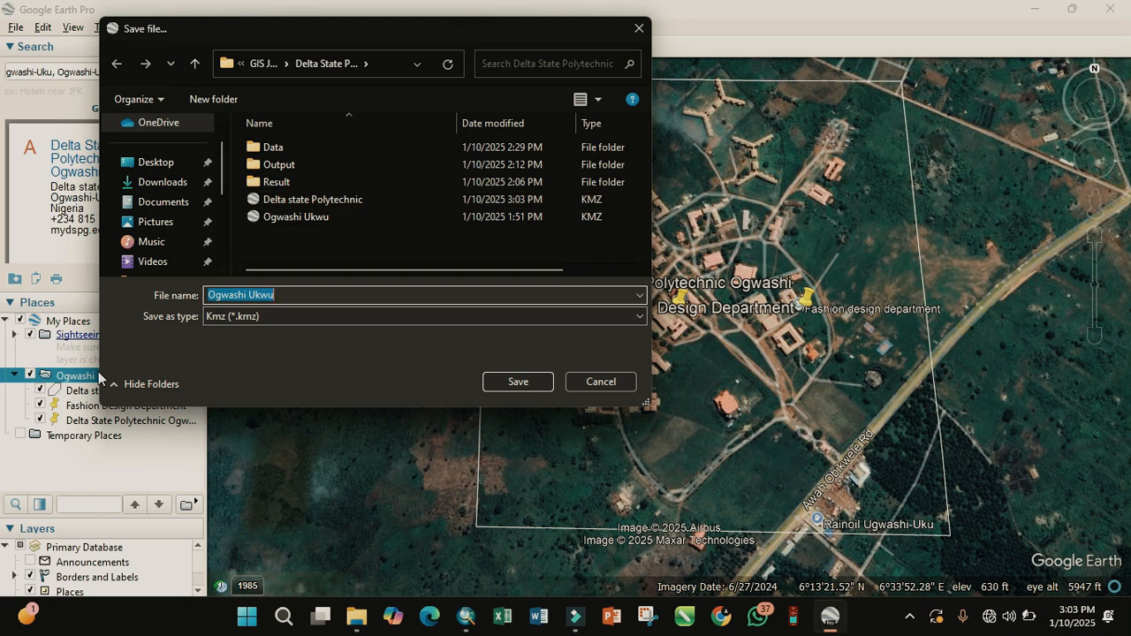
click(284, 223)
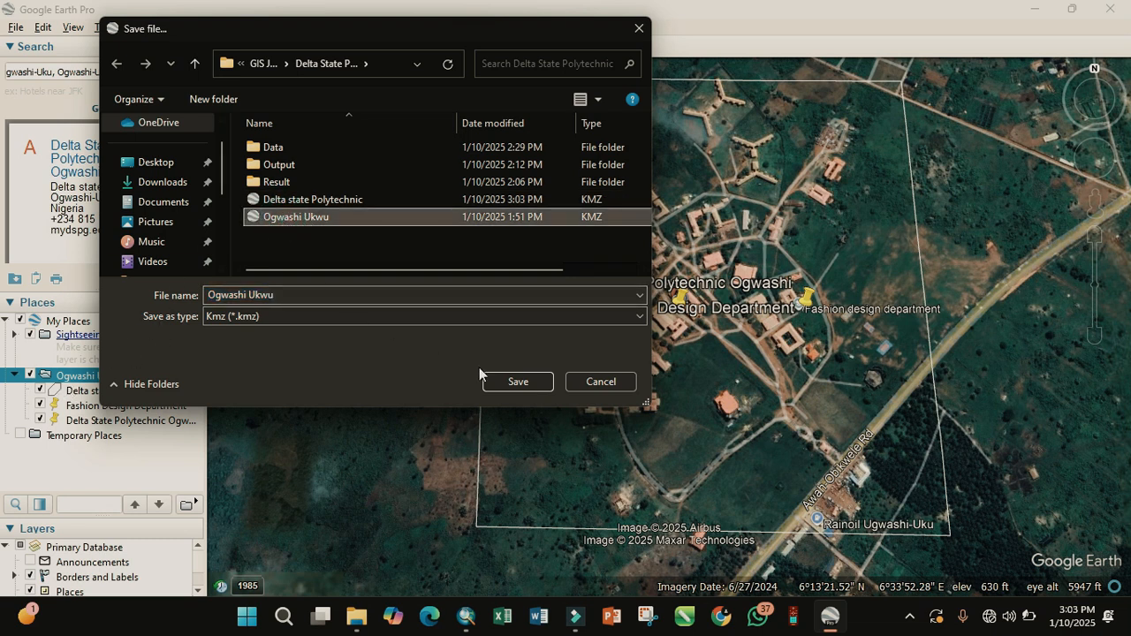
click(512, 385)
click(604, 309)
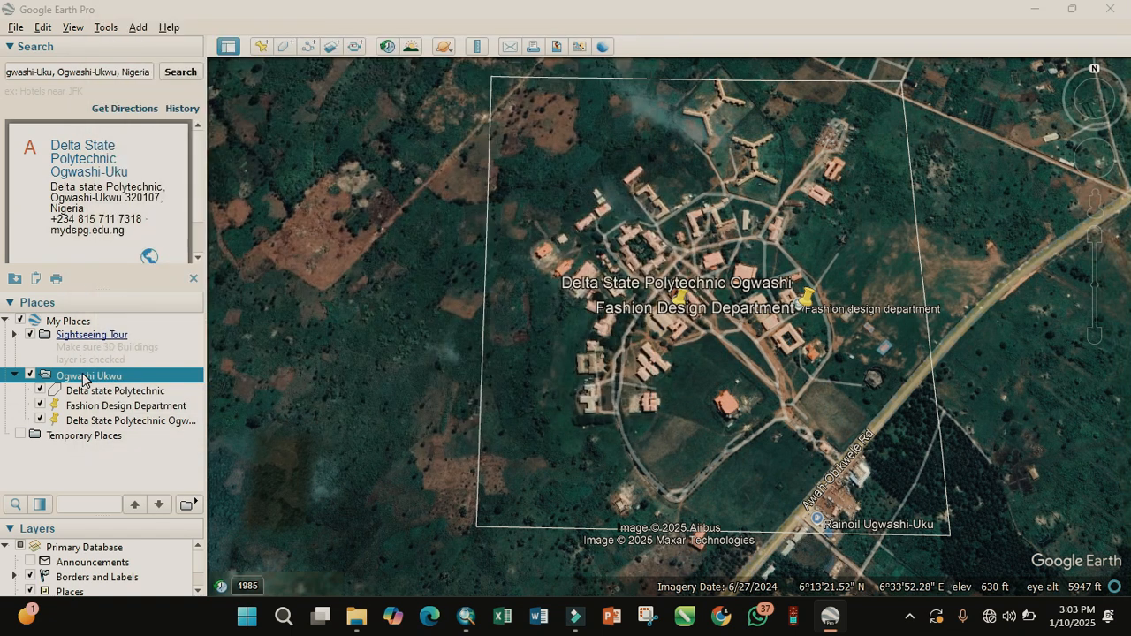
click(310, 350)
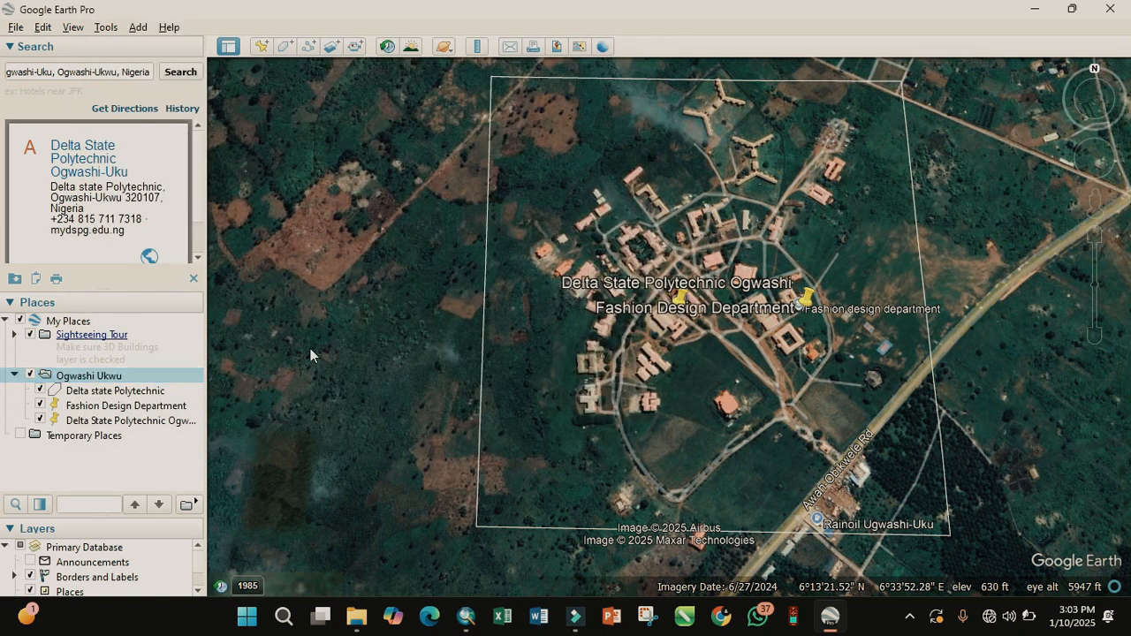
Save the Ogwashi Ukwu folder once more with the Kmz file type, overwriting Ogwashi Ukwu.kmz
right_click(113, 377)
click(170, 523)
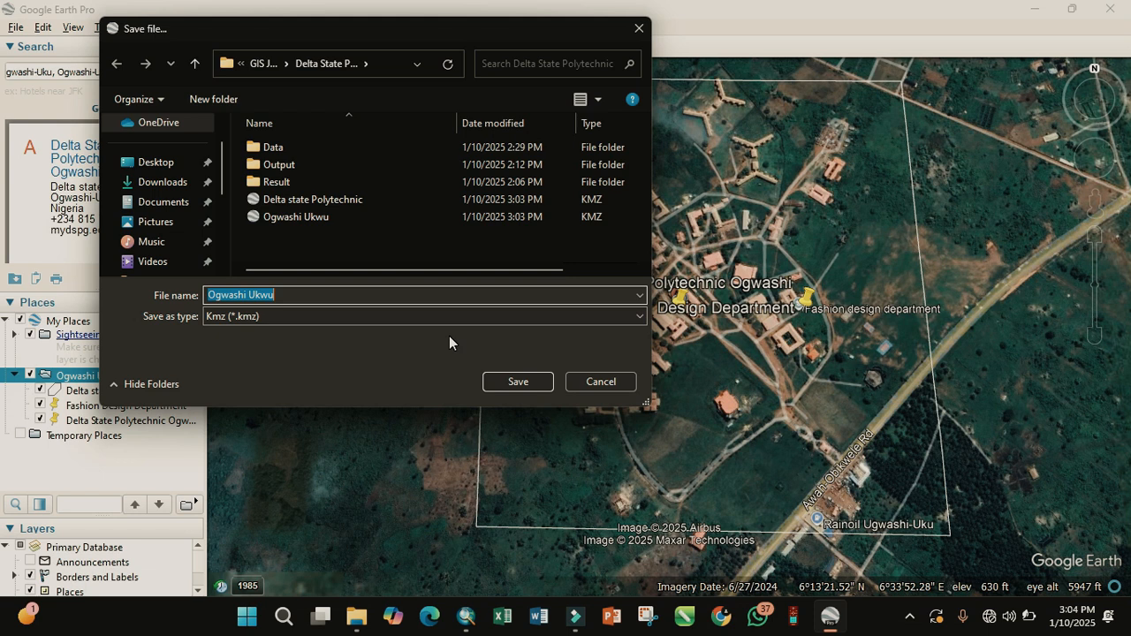
click(309, 315)
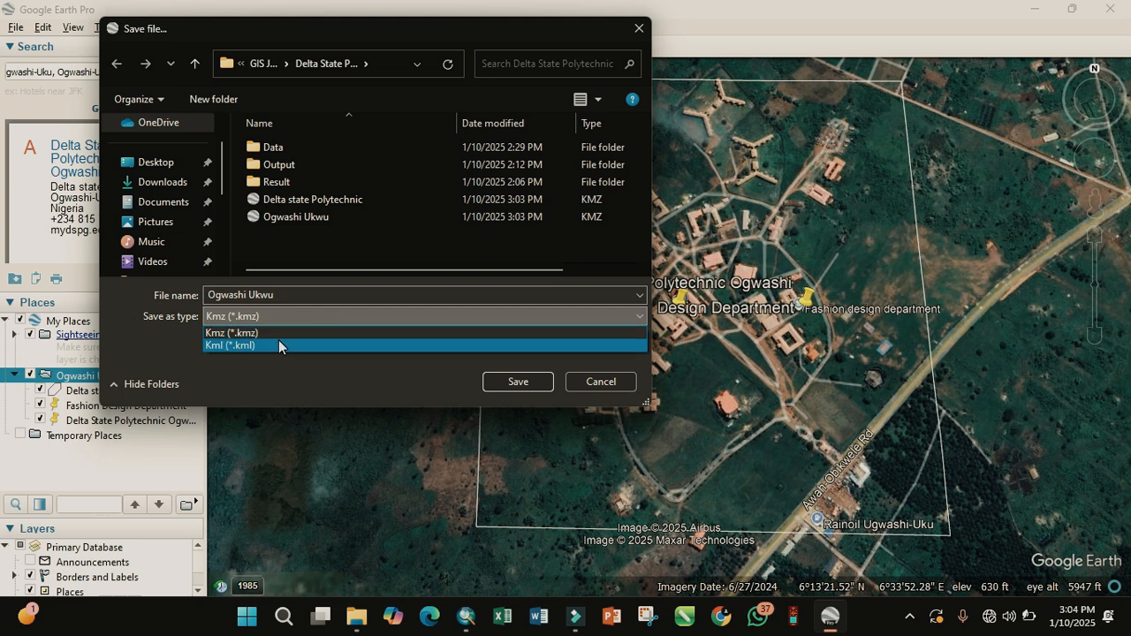
click(270, 332)
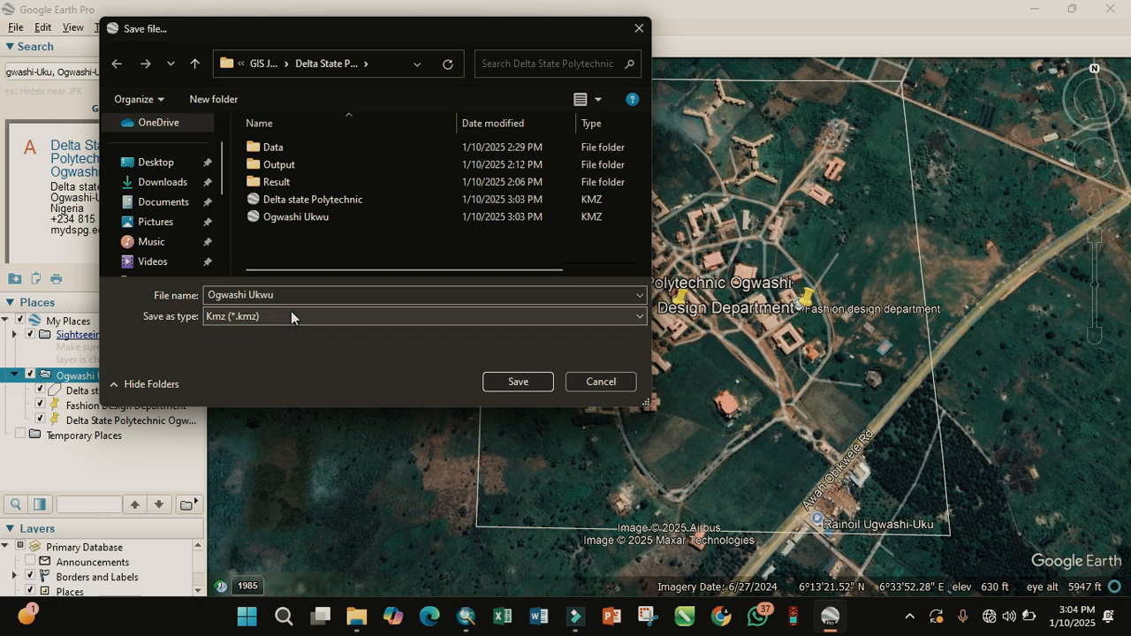
click(521, 381)
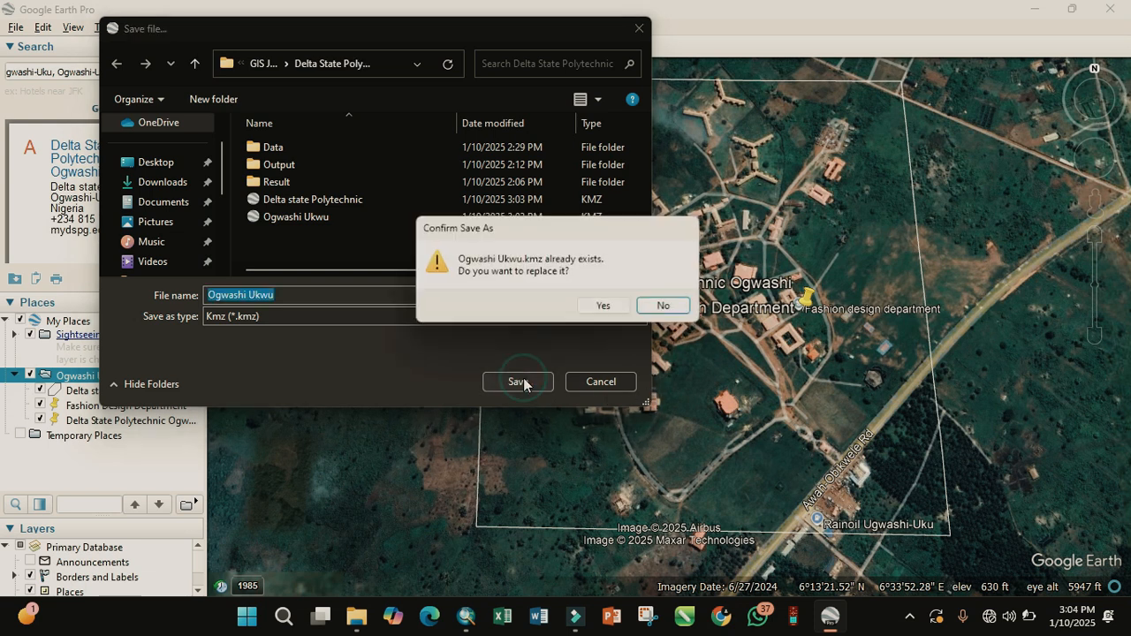
click(606, 309)
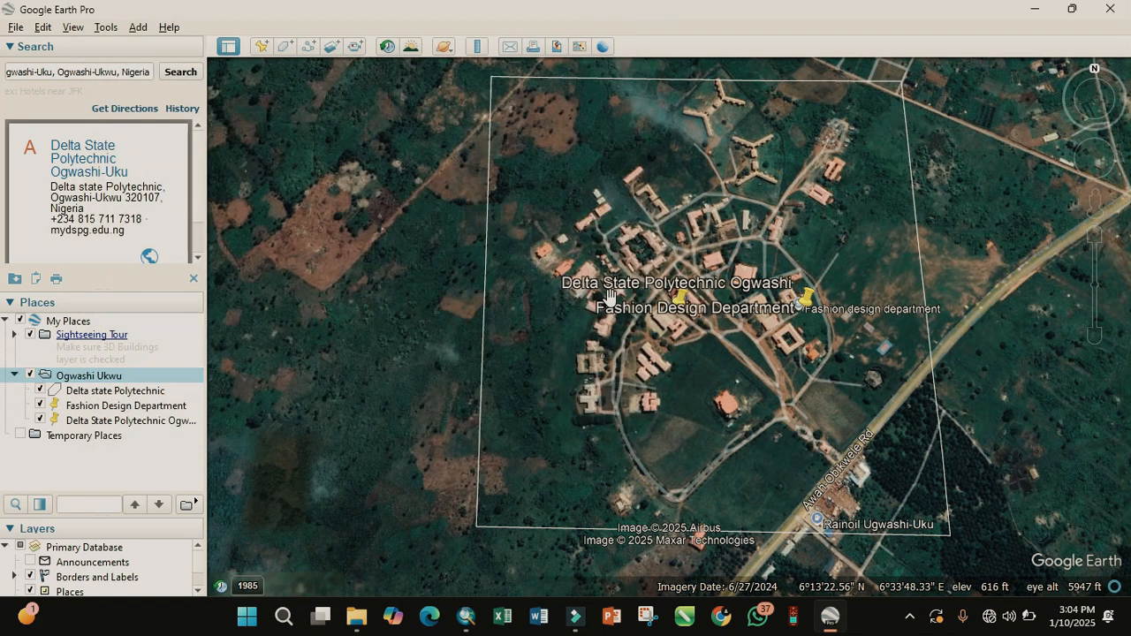
Switch to ArcMap, insert a new data frame into the Location Map document and collapse the Layers data frame
click(1035, 8)
drag(636, 357, 676, 363)
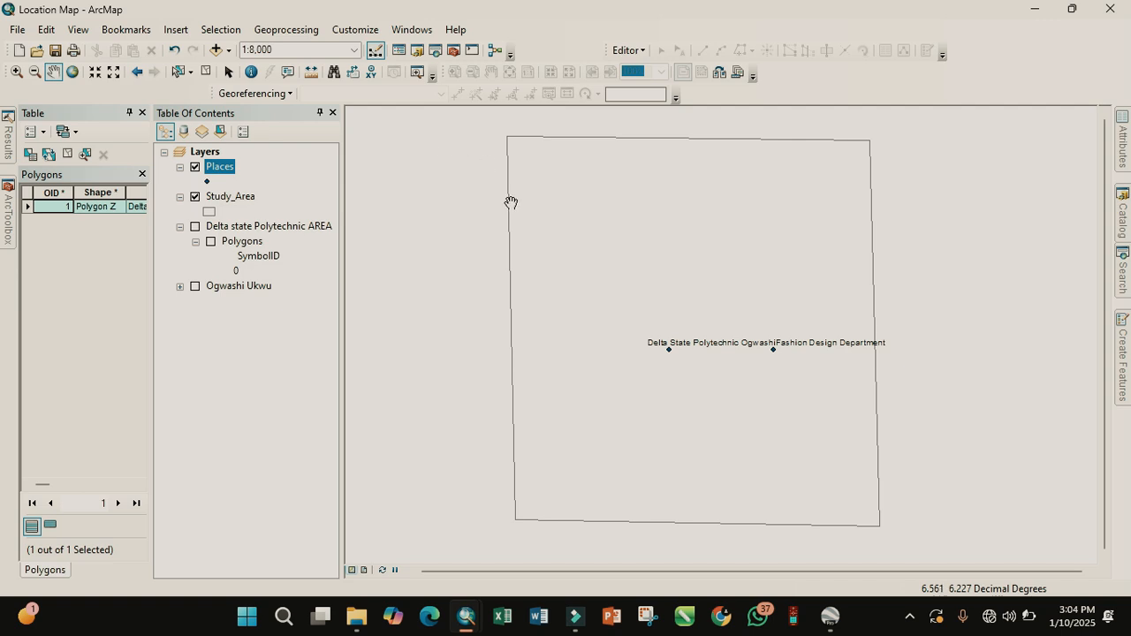
click(176, 30)
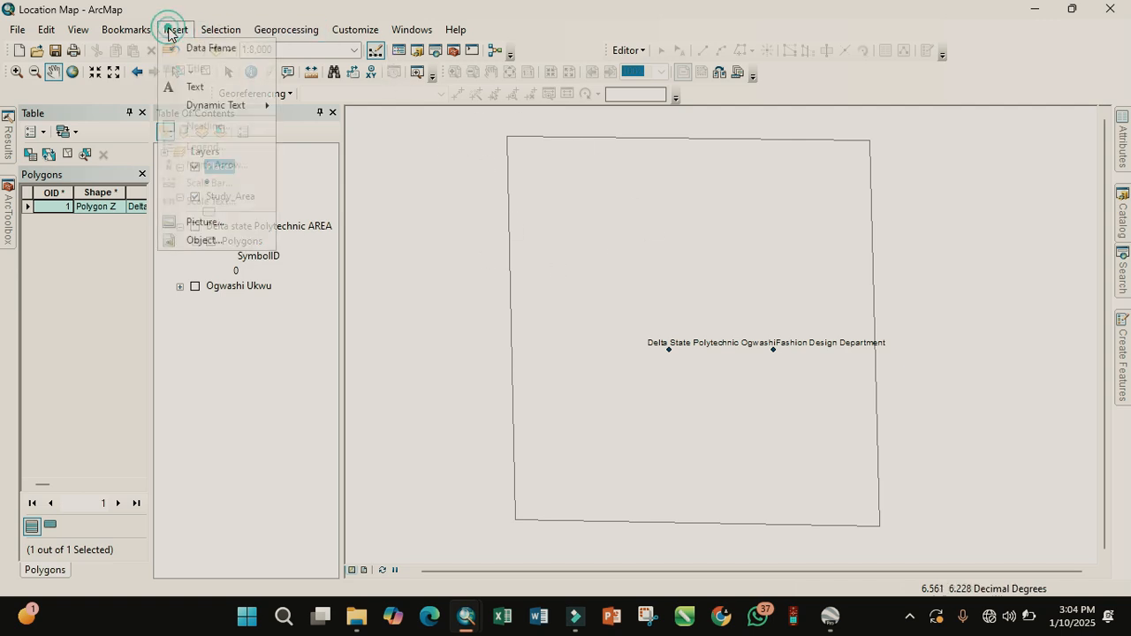
click(191, 46)
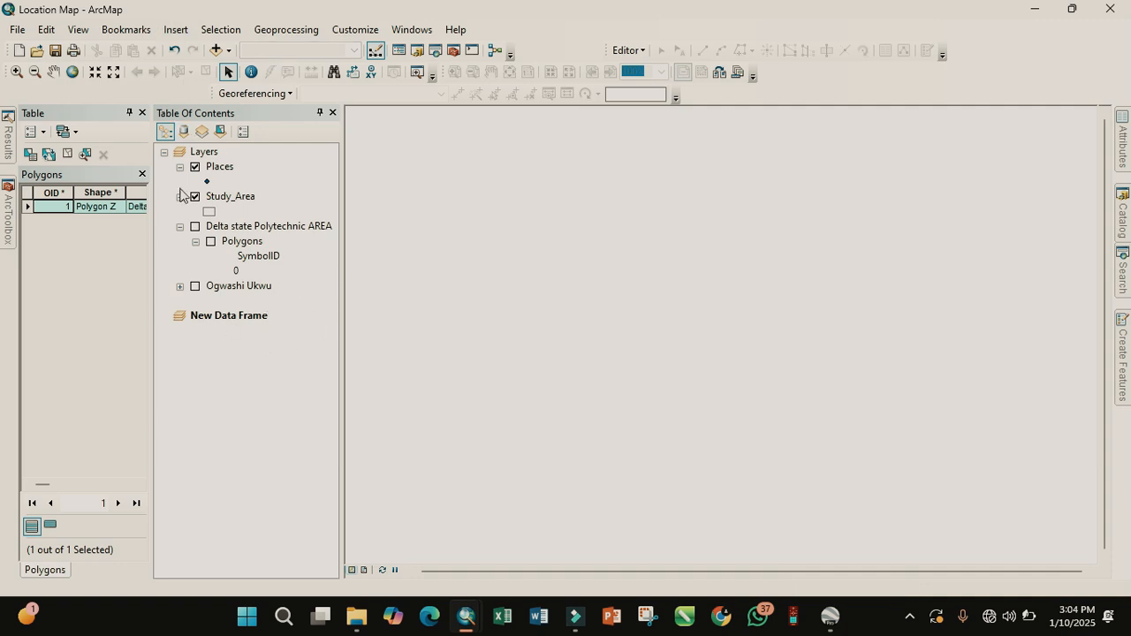
click(166, 153)
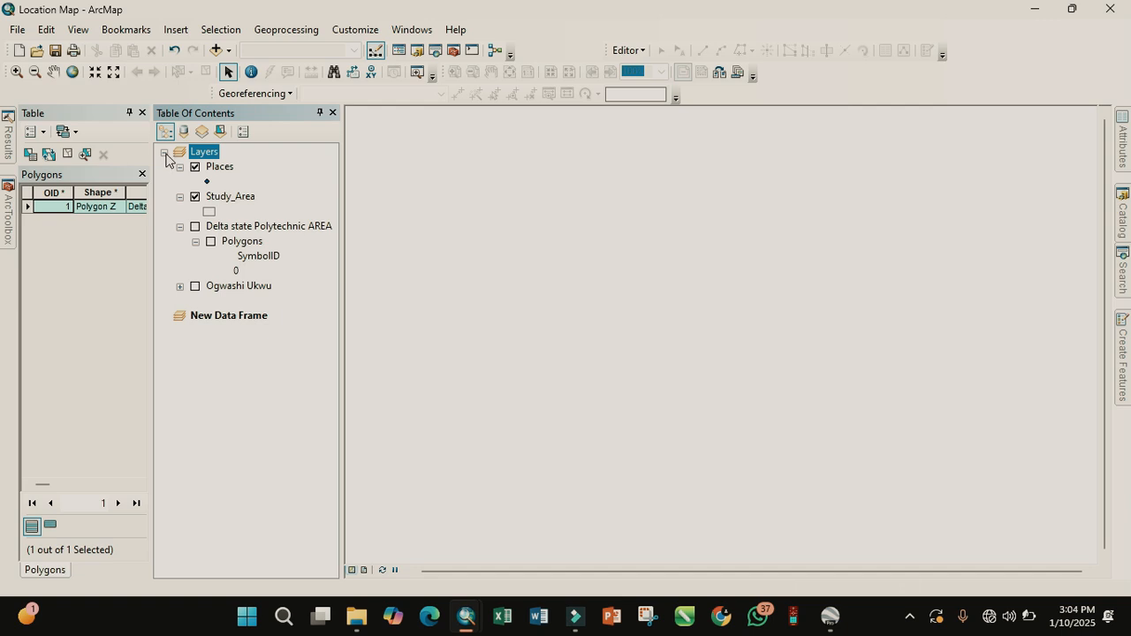
click(164, 153)
click(246, 208)
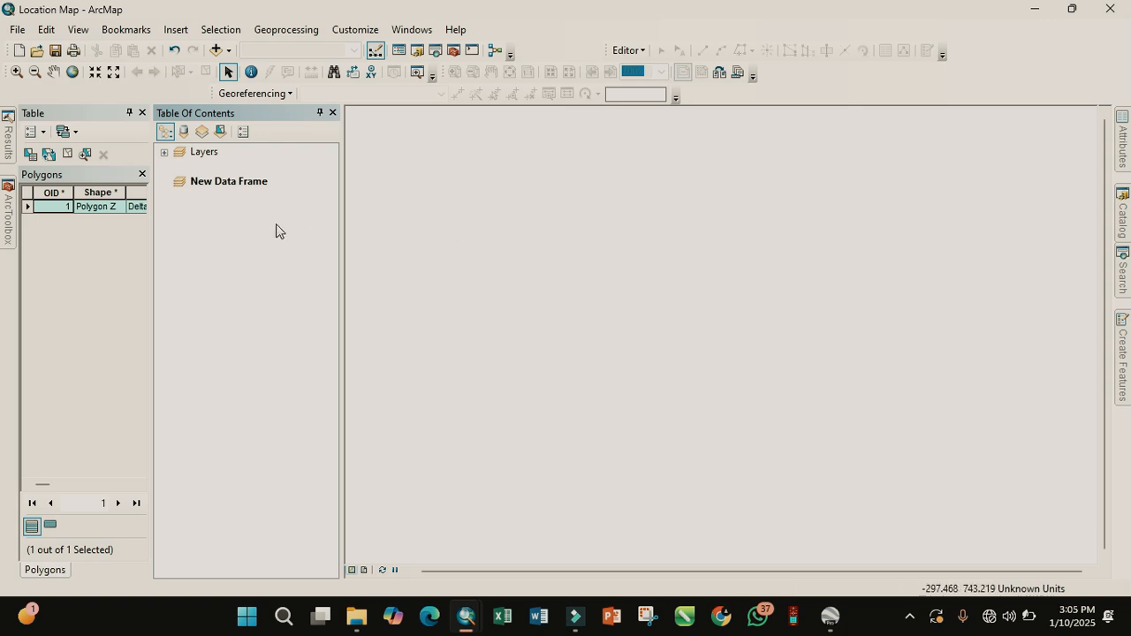
Set up a KML To Layer conversion with Ogwashi Ukwu.kmz as the input file and browse for its output location
click(8, 191)
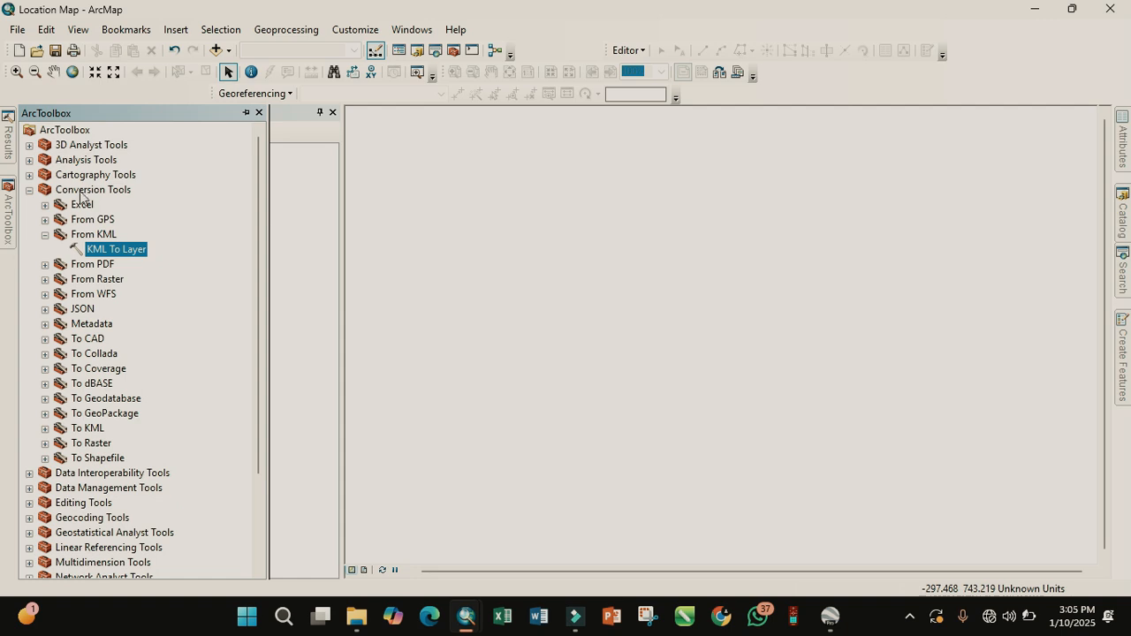
scroll(119, 262, down, 3)
scroll(119, 263, up, 3)
double_click(103, 252)
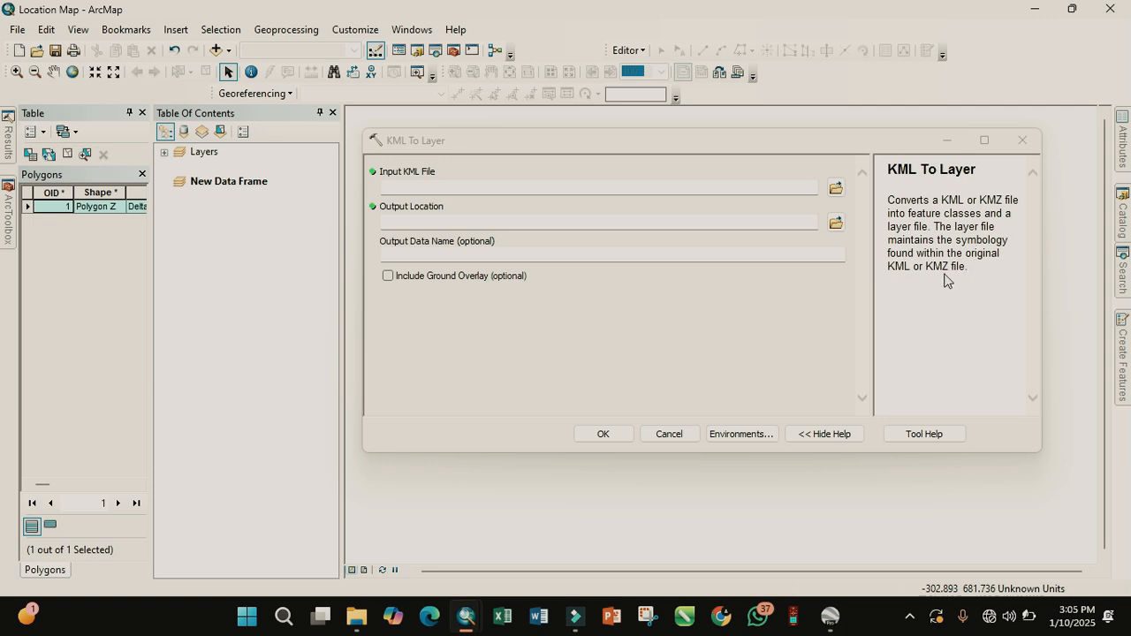
click(836, 188)
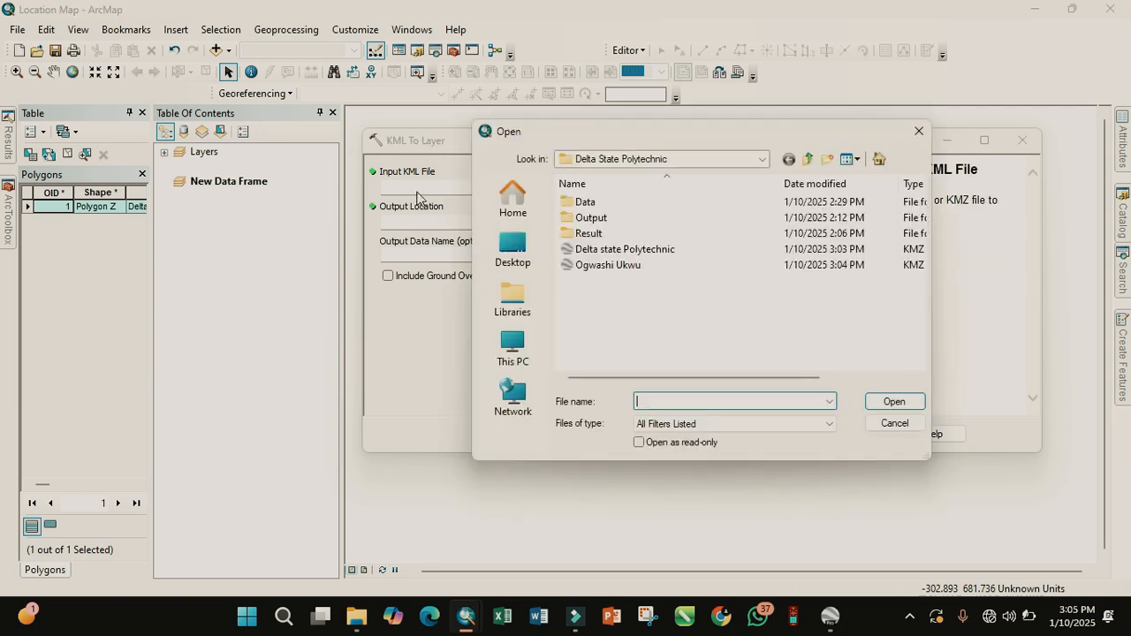
click(612, 265)
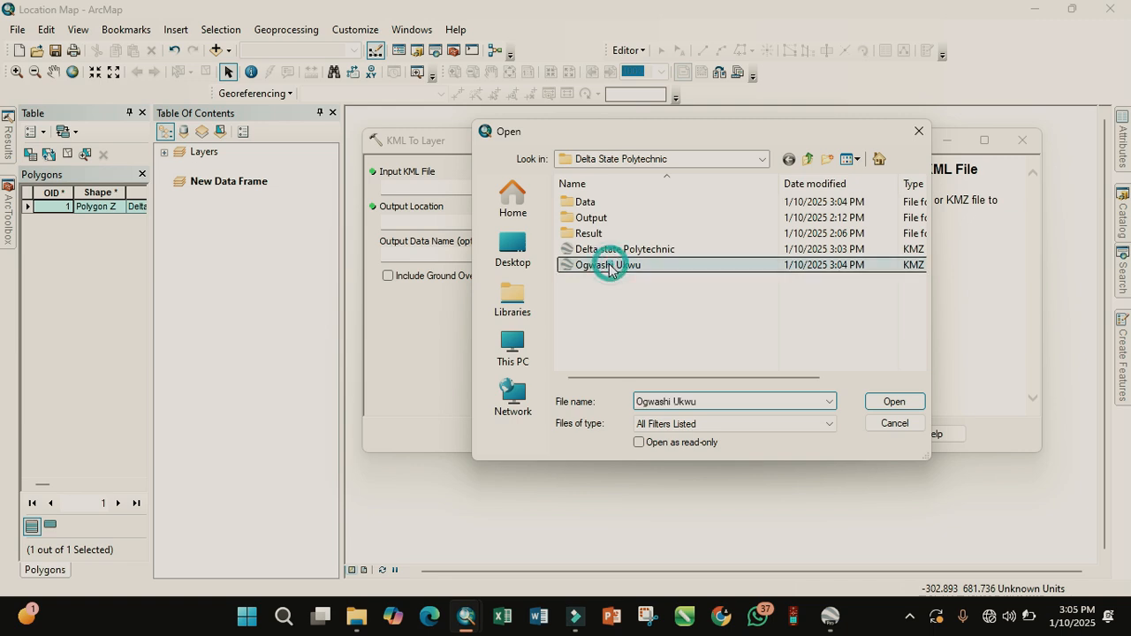
click(896, 405)
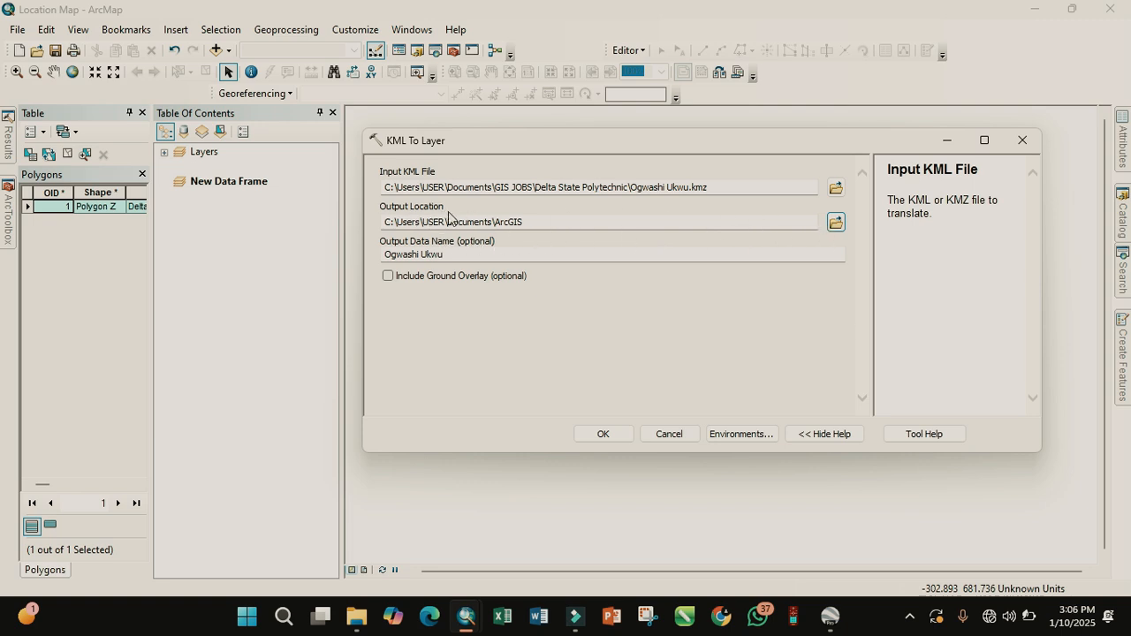
click(835, 221)
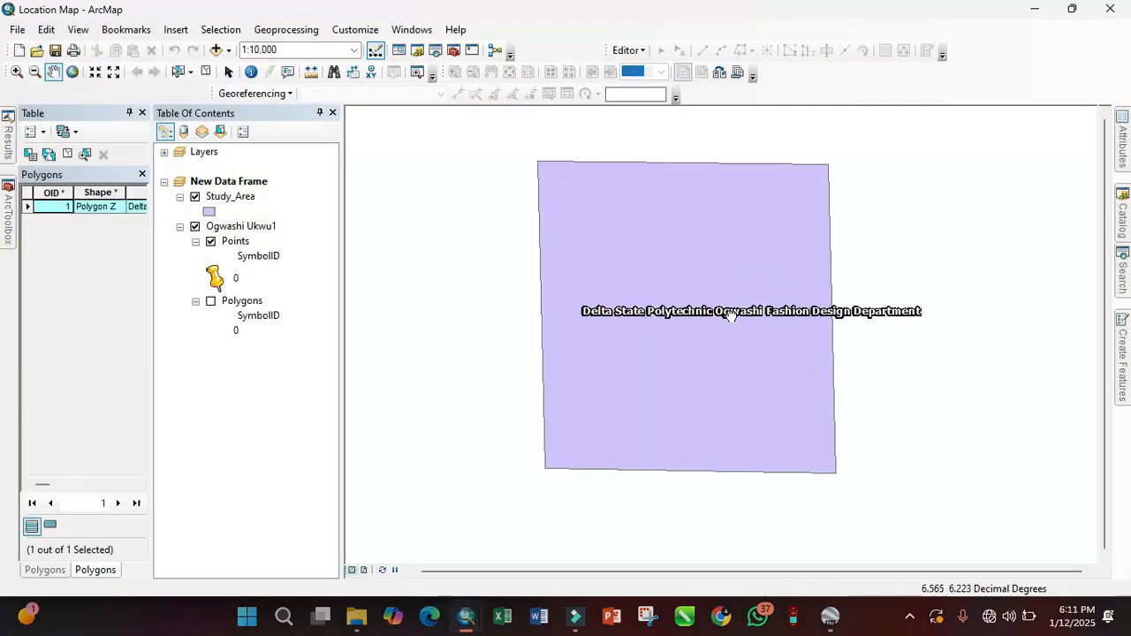
Set up the Clip tool with gis_osm_roads_free_1.shp from the NIGERIA SHAPEFILE folder as input and Study_Area as clip features
drag(726, 311, 772, 311)
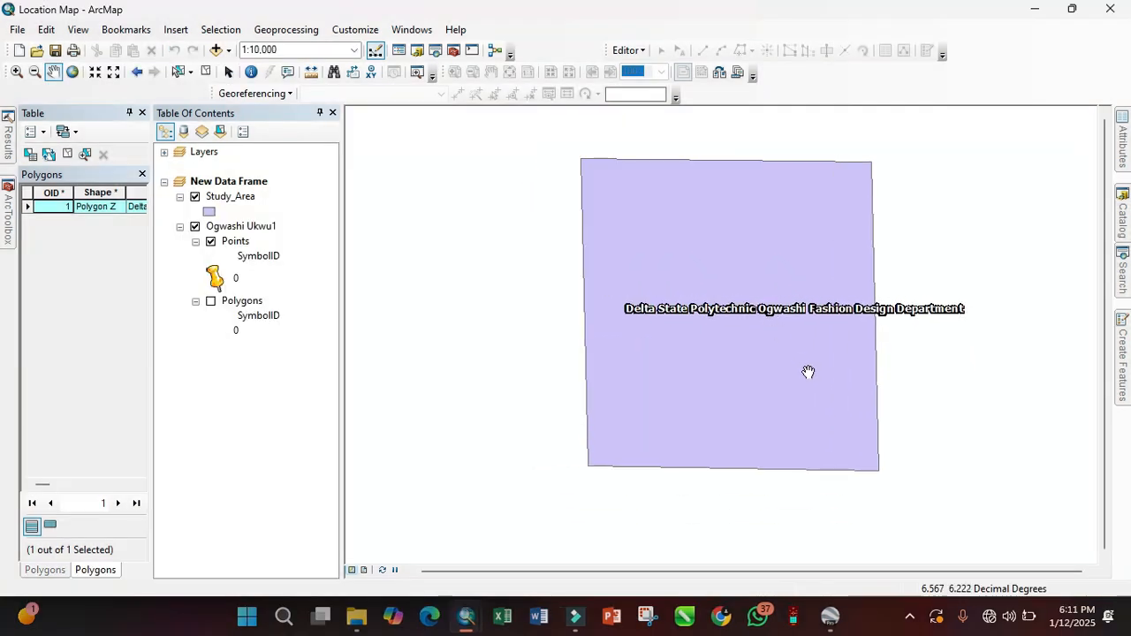
drag(828, 452, 797, 444)
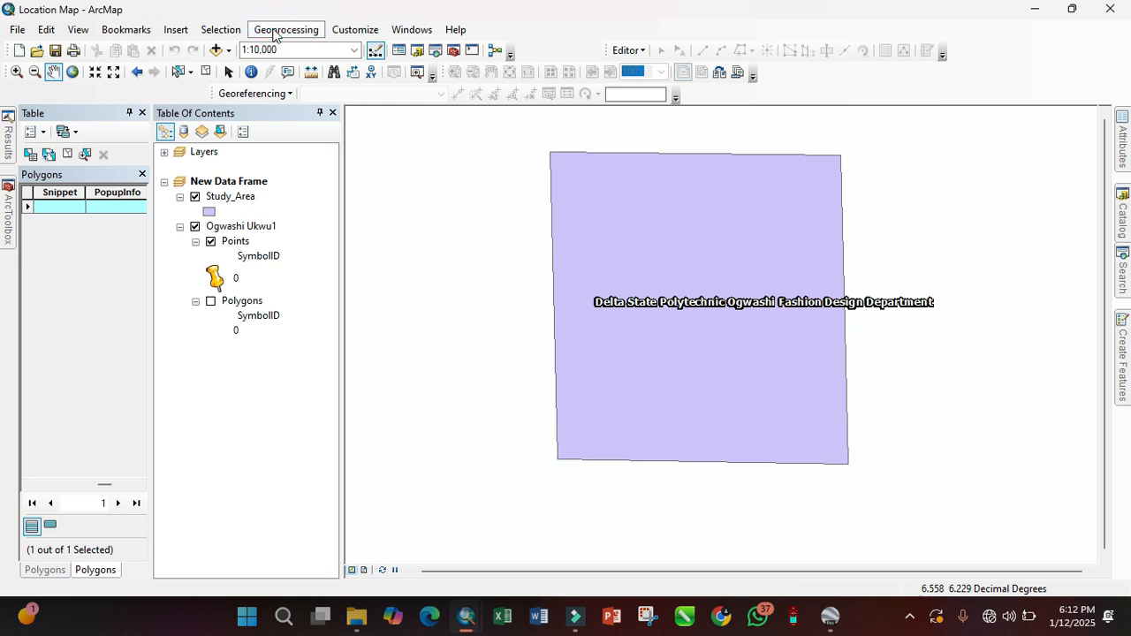
key(alt+g)
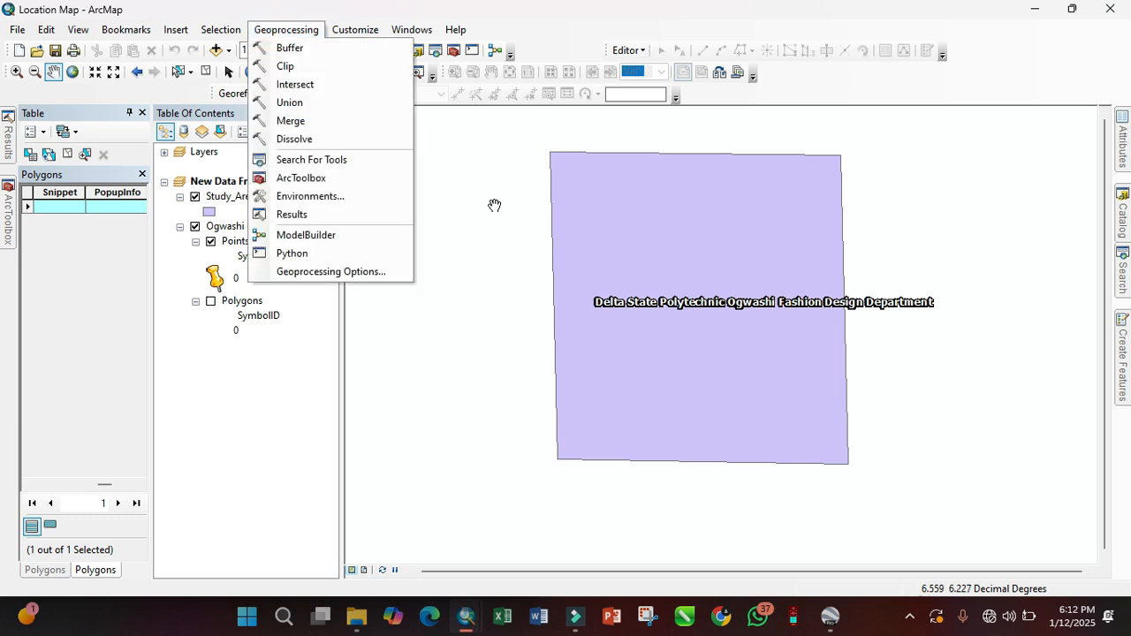
click(327, 69)
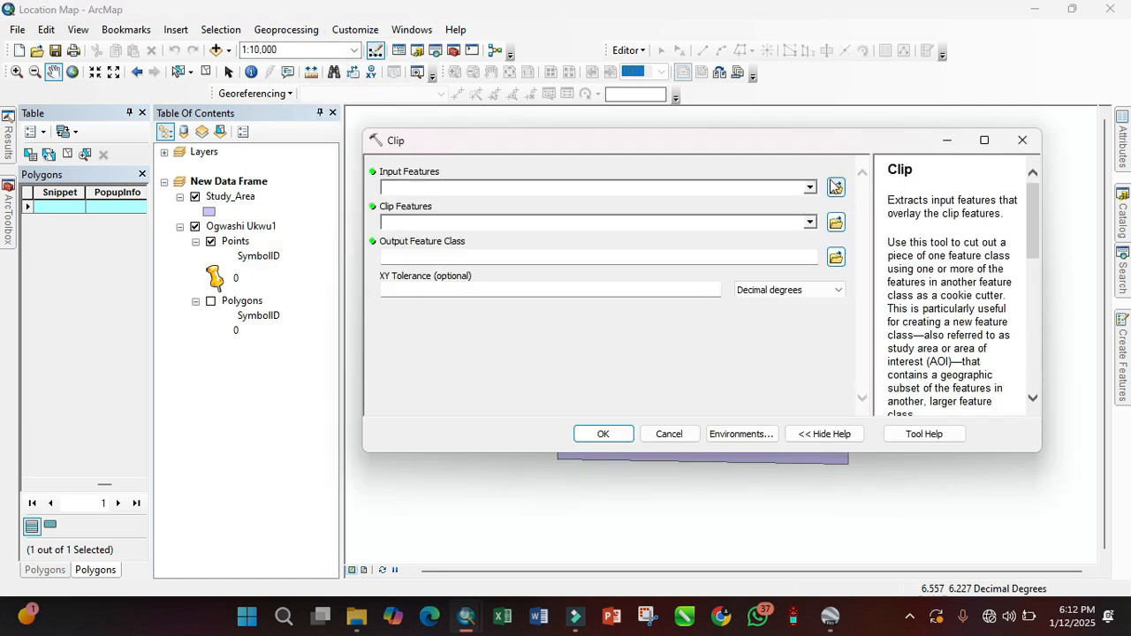
click(809, 189)
click(808, 187)
click(831, 190)
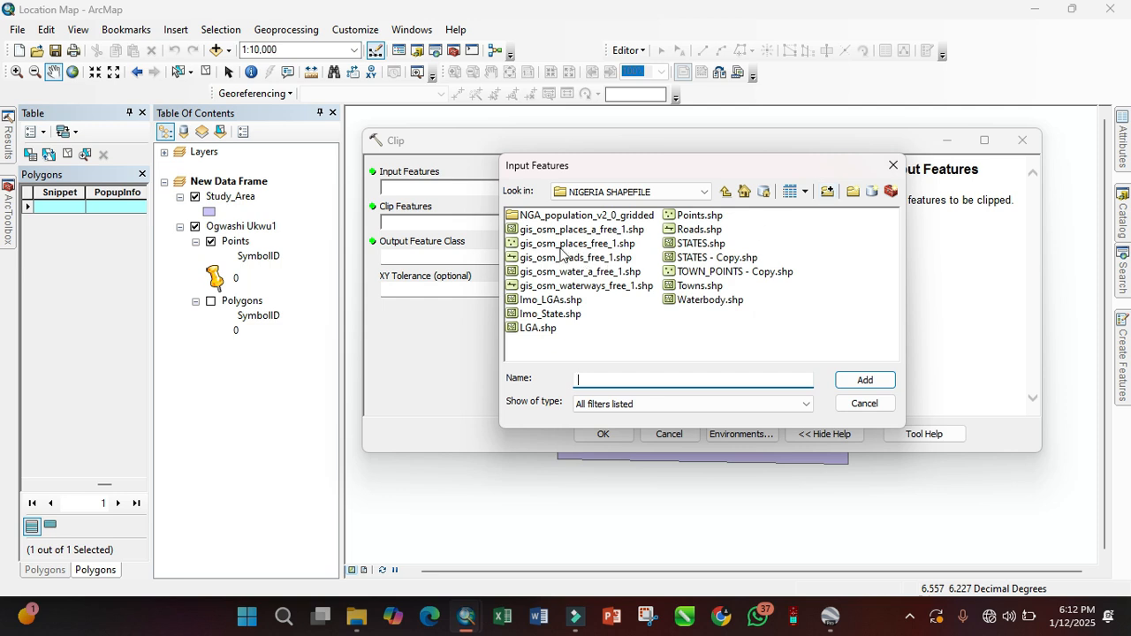
click(557, 247)
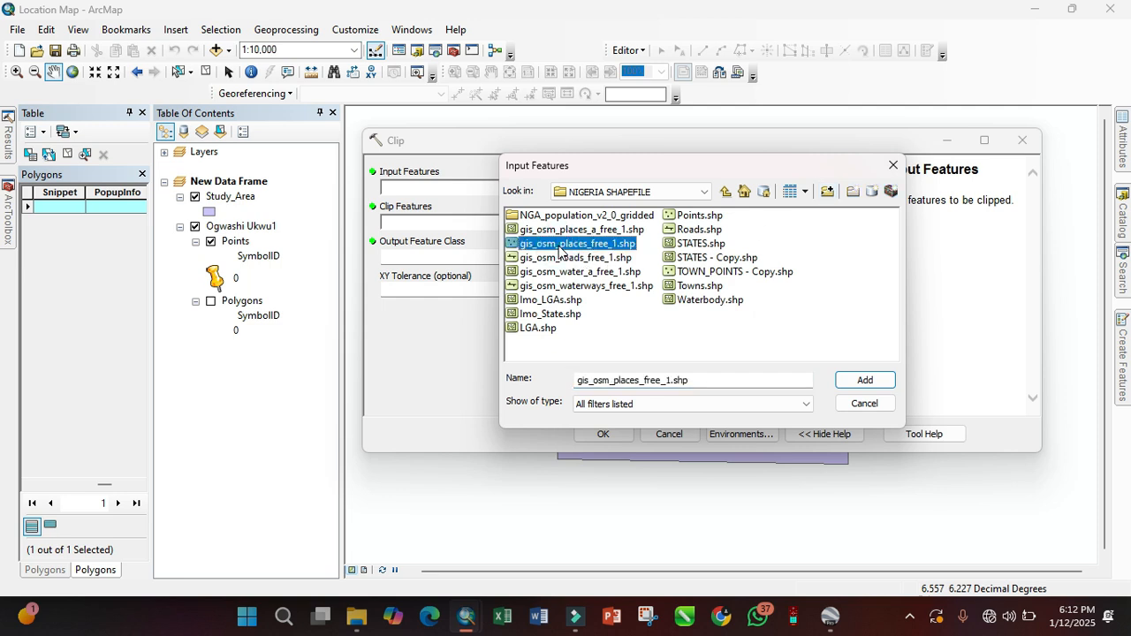
click(566, 258)
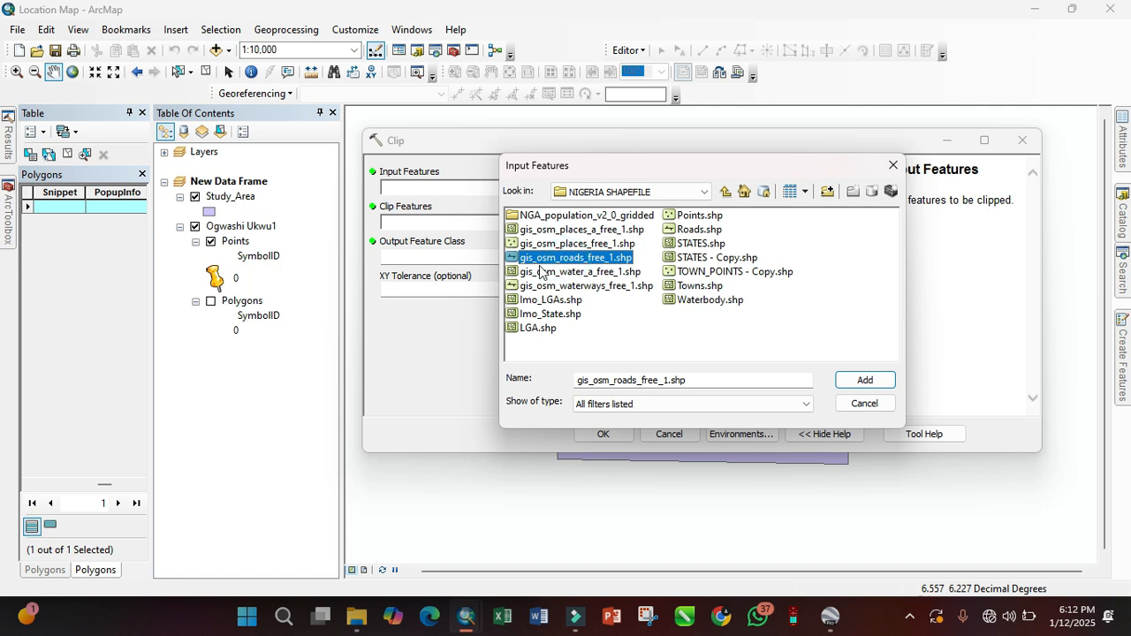
click(864, 380)
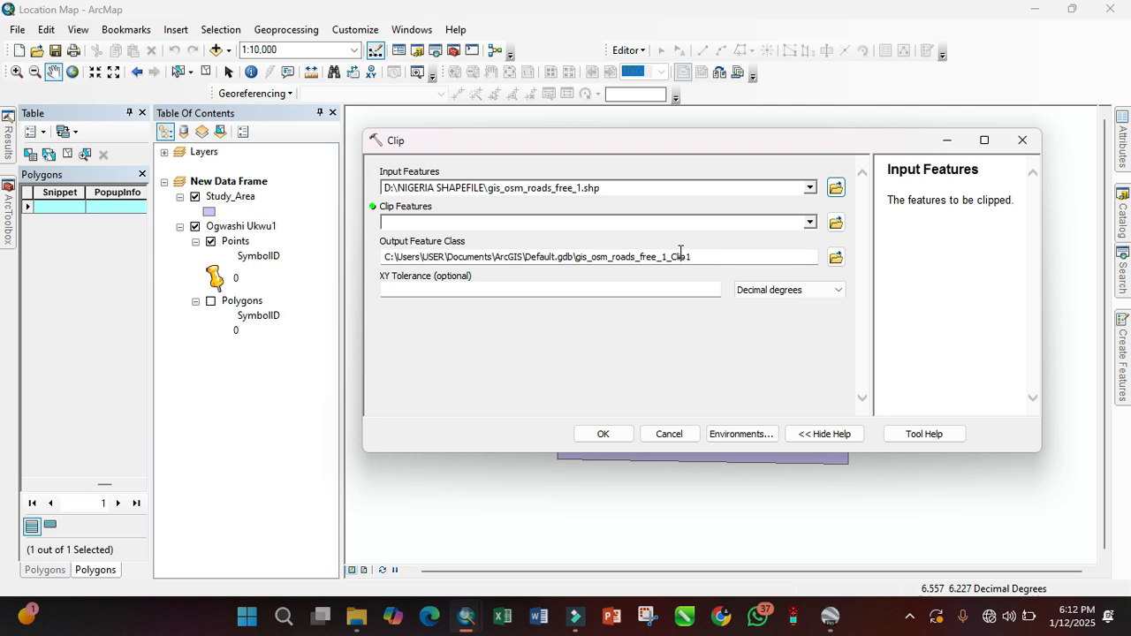
click(809, 222)
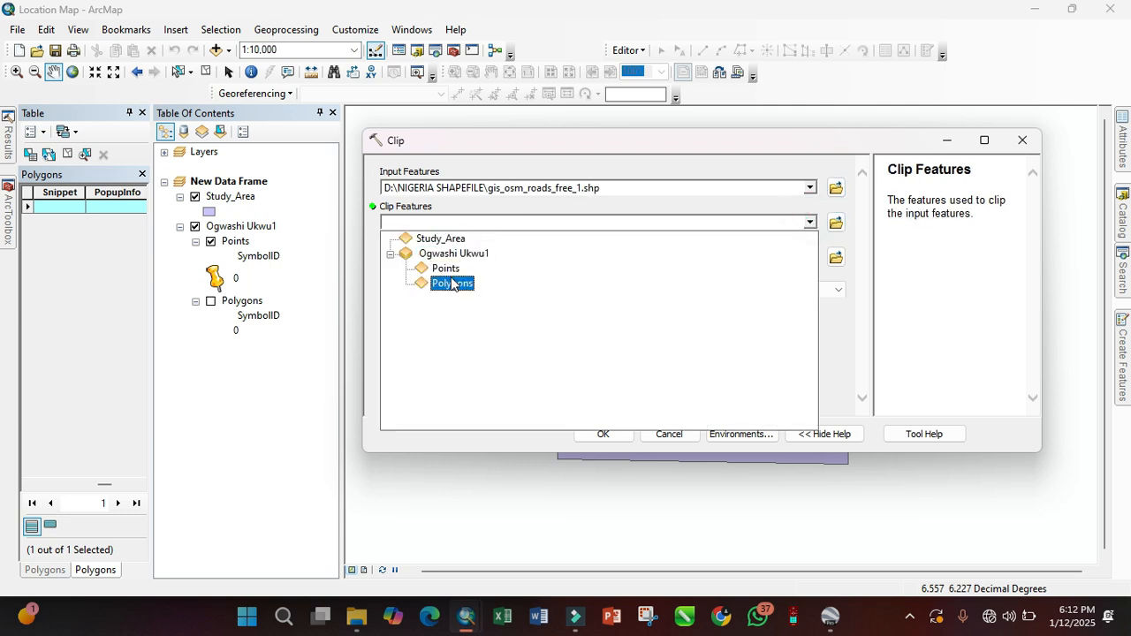
click(433, 238)
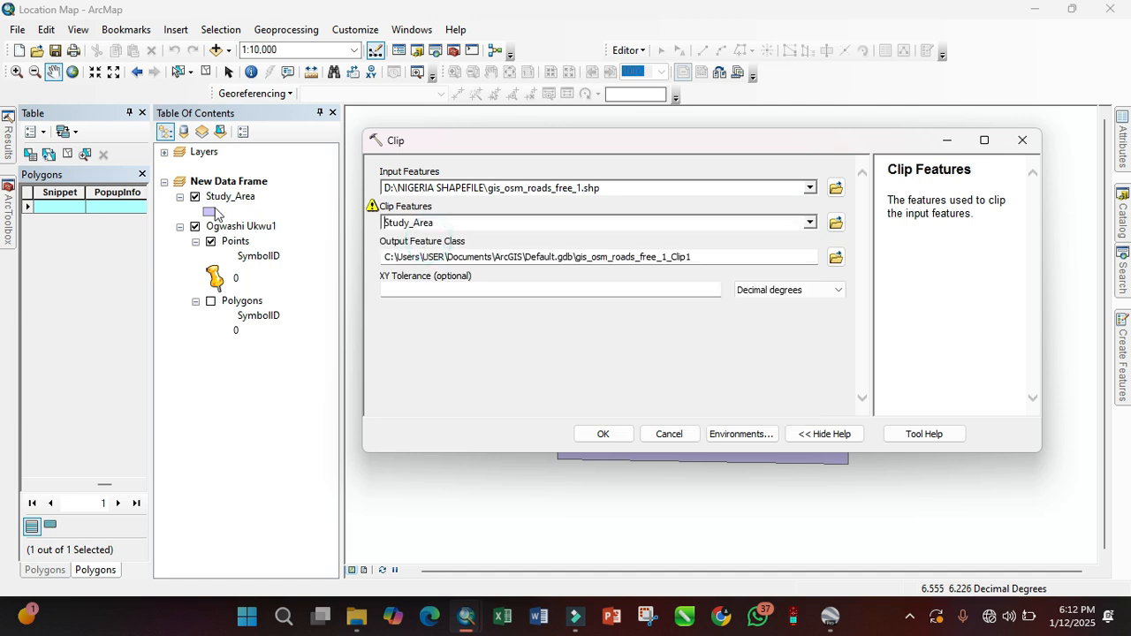
Run the Clip with its output saved as Roads in the project's Output folder, and check it in the current session's results
click(725, 257)
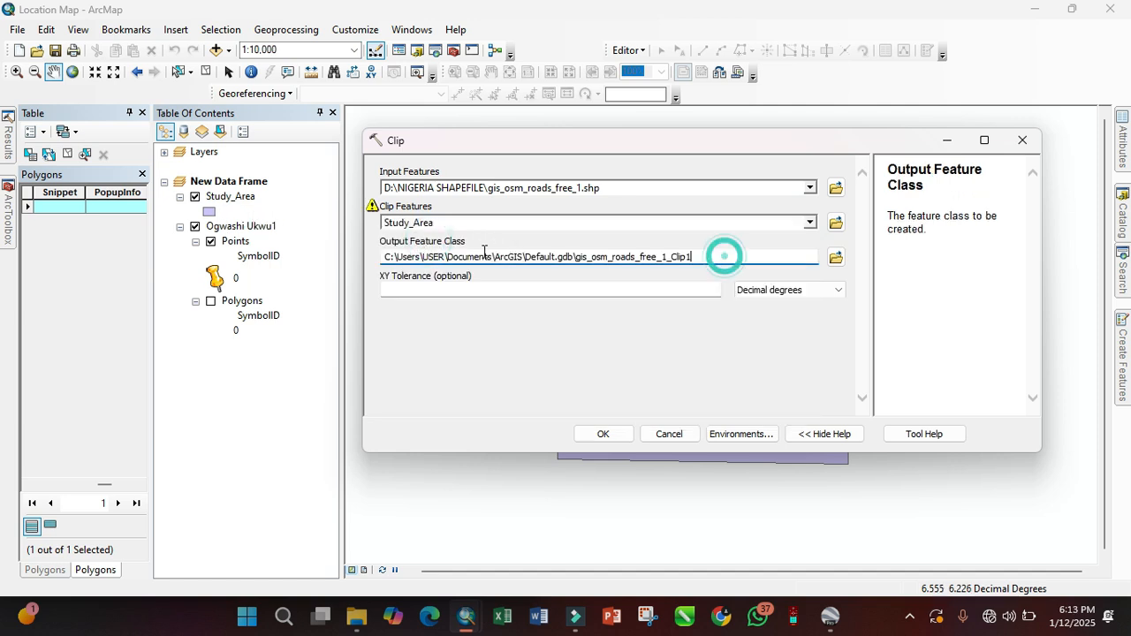
click(835, 257)
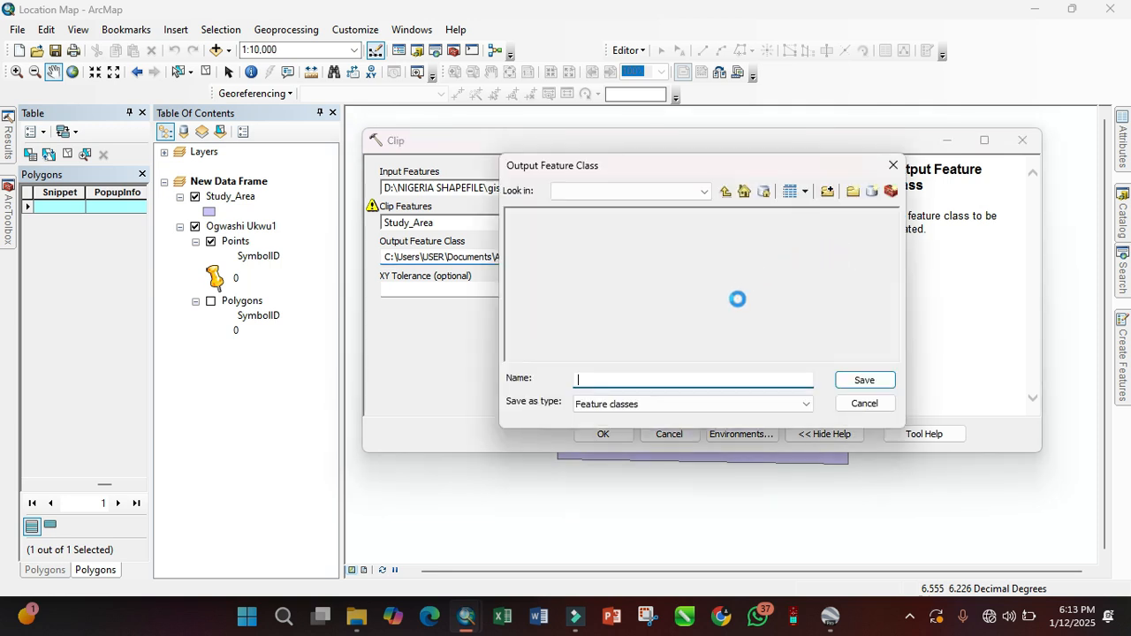
click(743, 193)
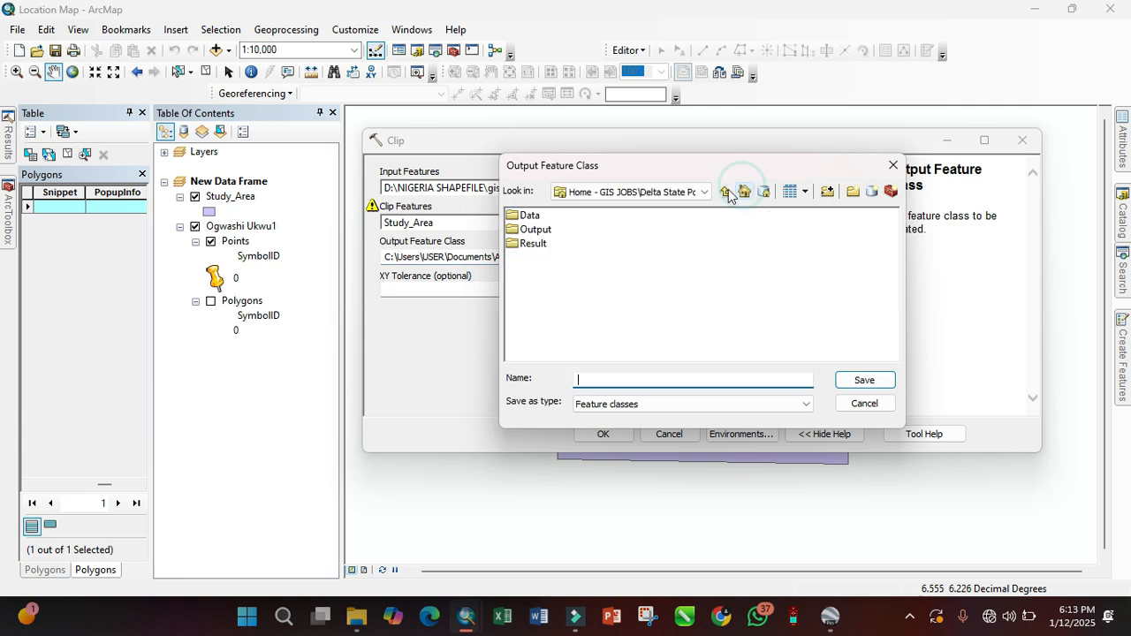
double_click(530, 230)
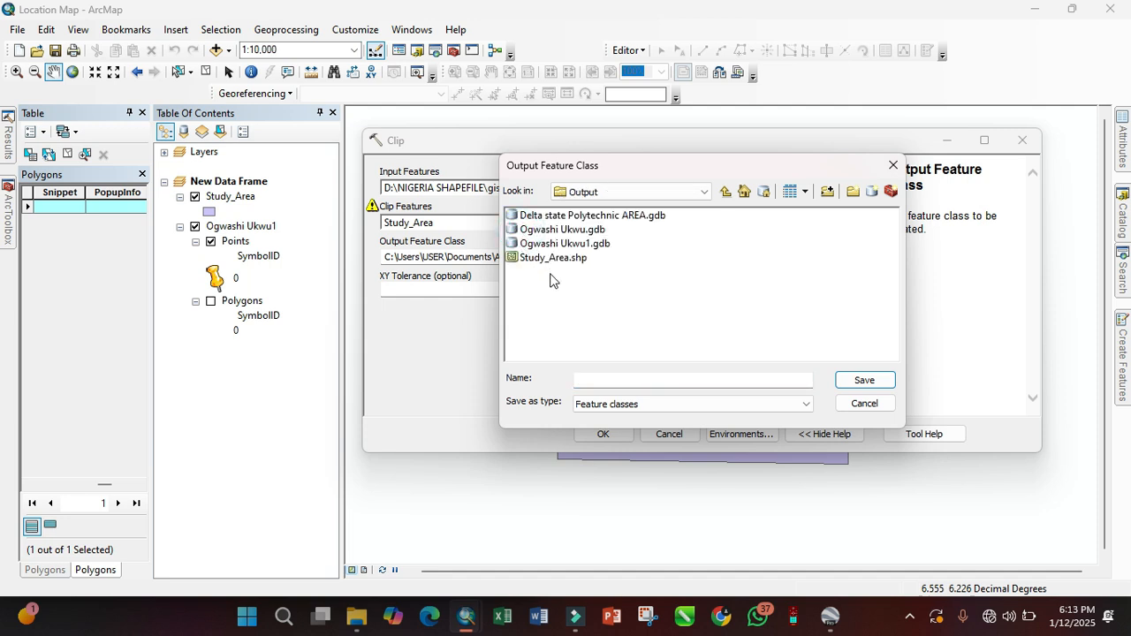
click(630, 383)
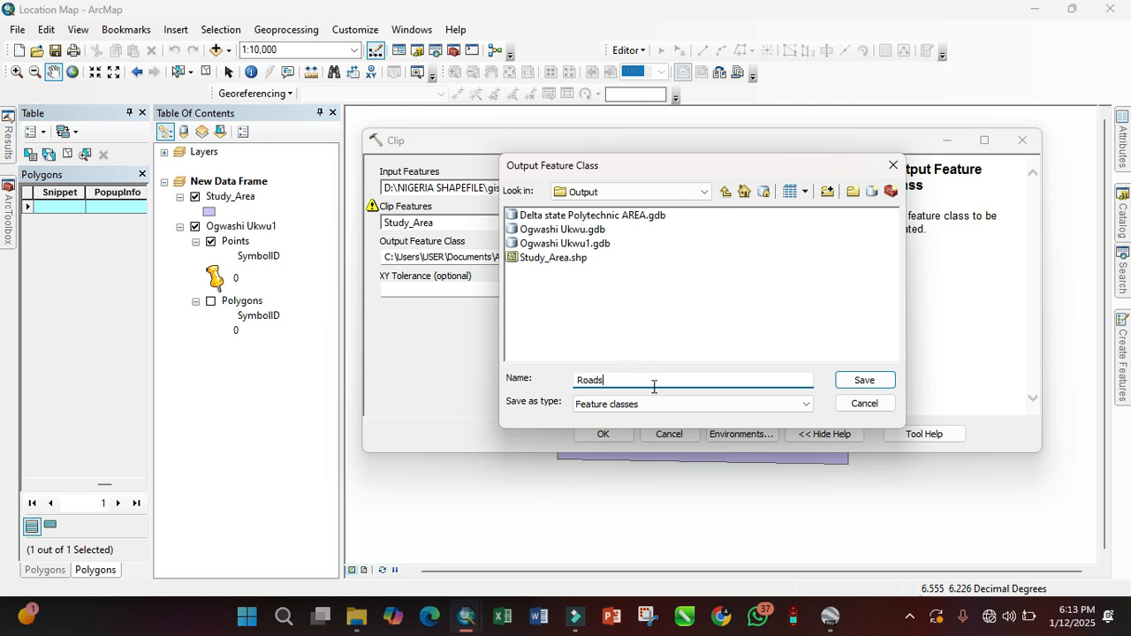
click(788, 406)
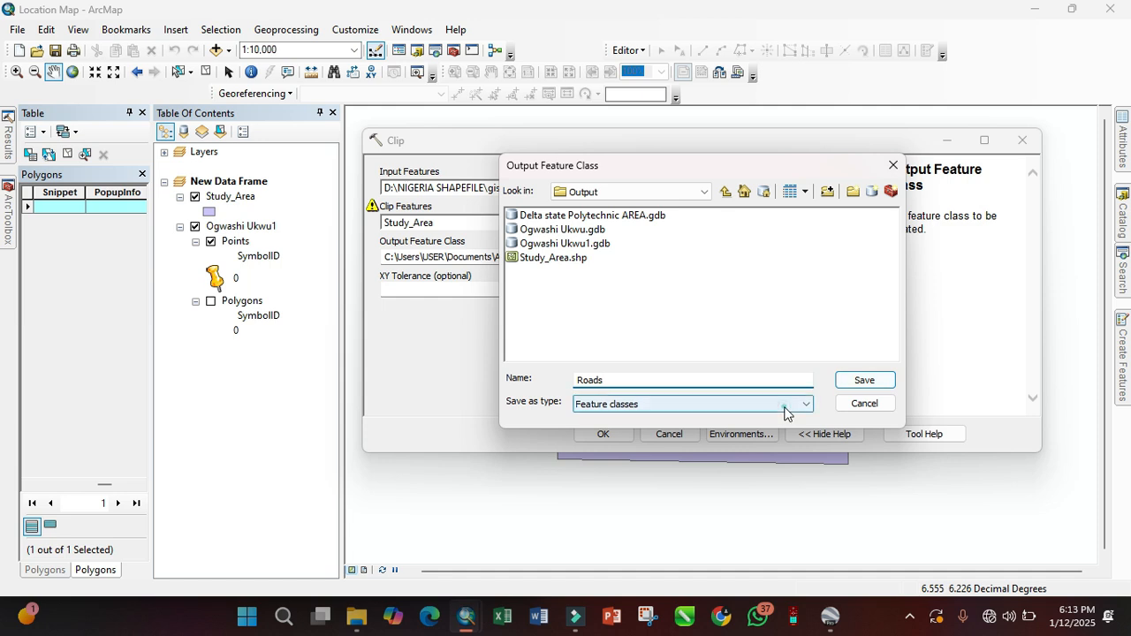
click(717, 417)
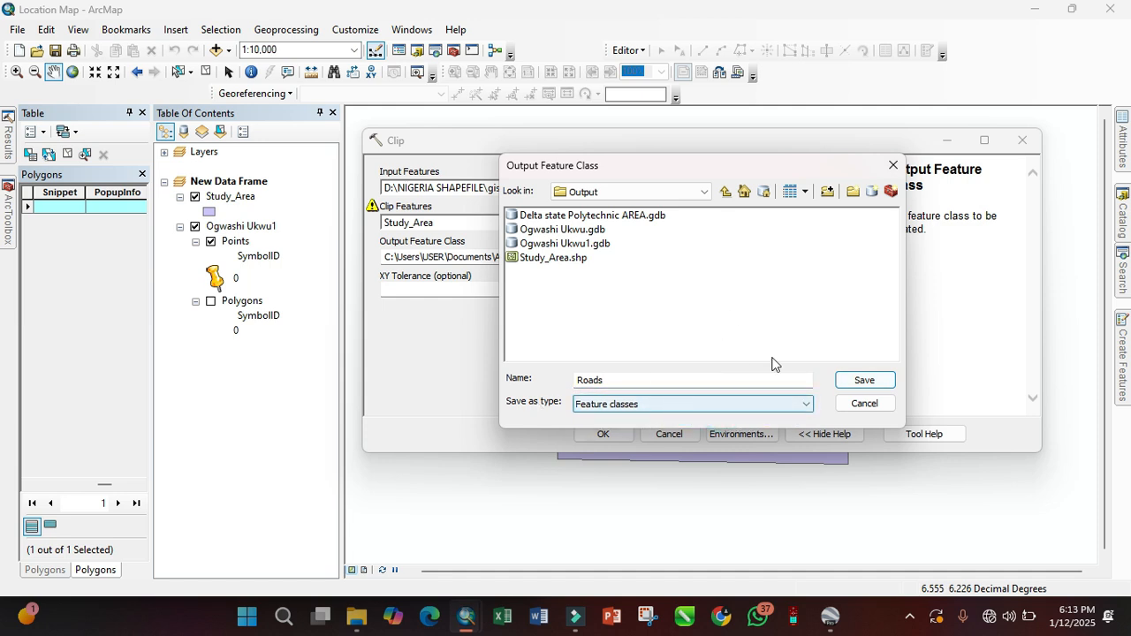
click(864, 381)
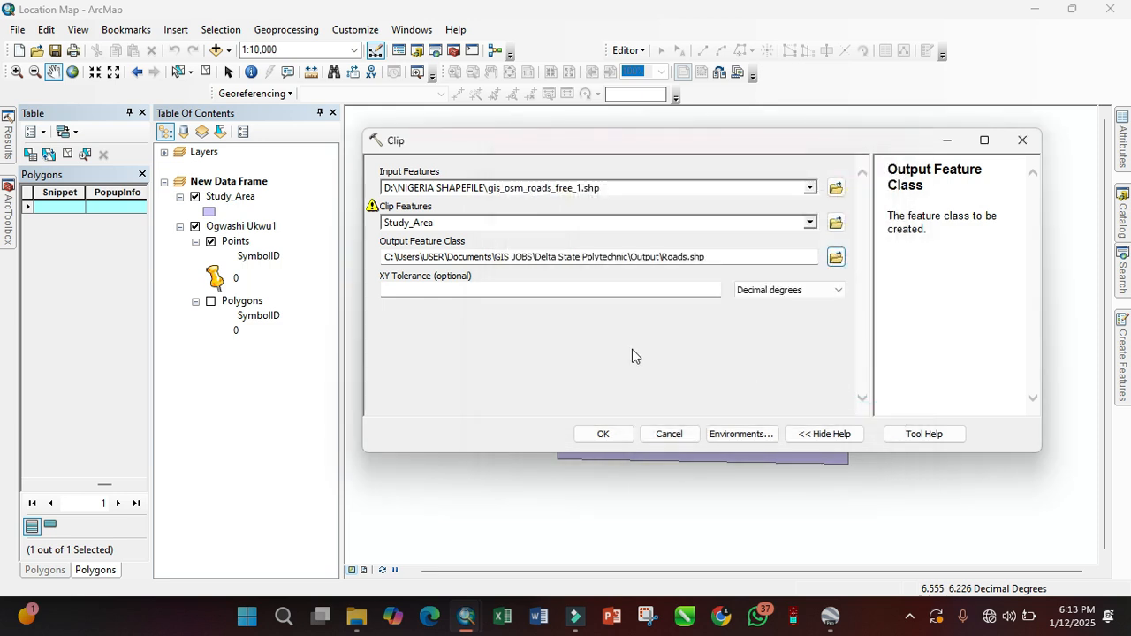
click(609, 431)
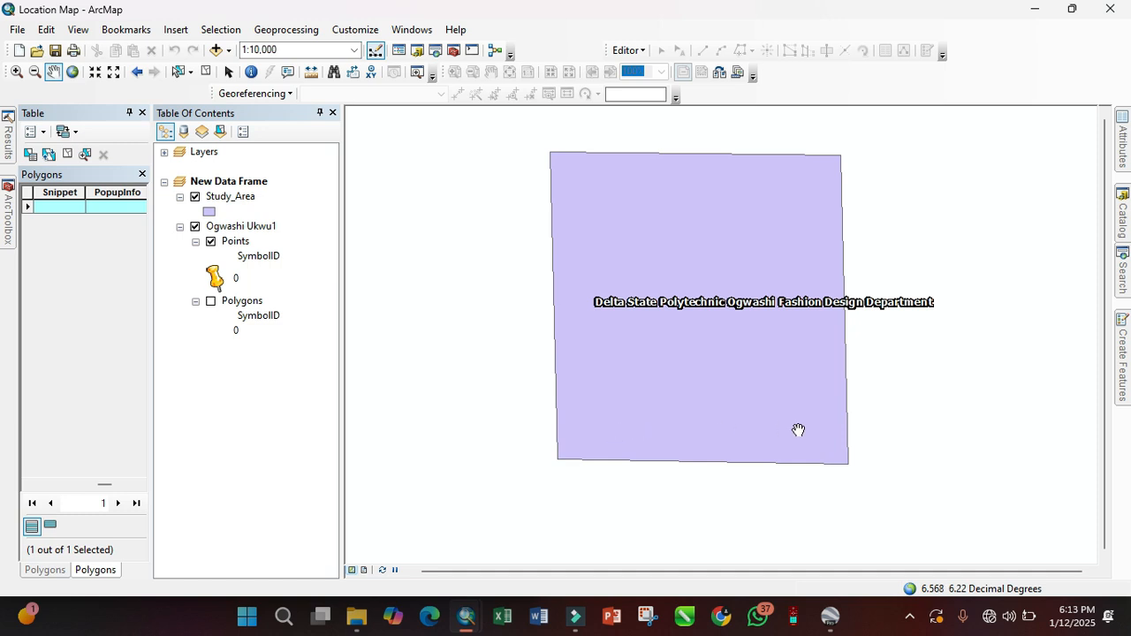
mouse_move(751, 384)
mouse_down()
mouse_move(717, 409)
mouse_move(701, 380)
mouse_move(739, 384)
mouse_up()
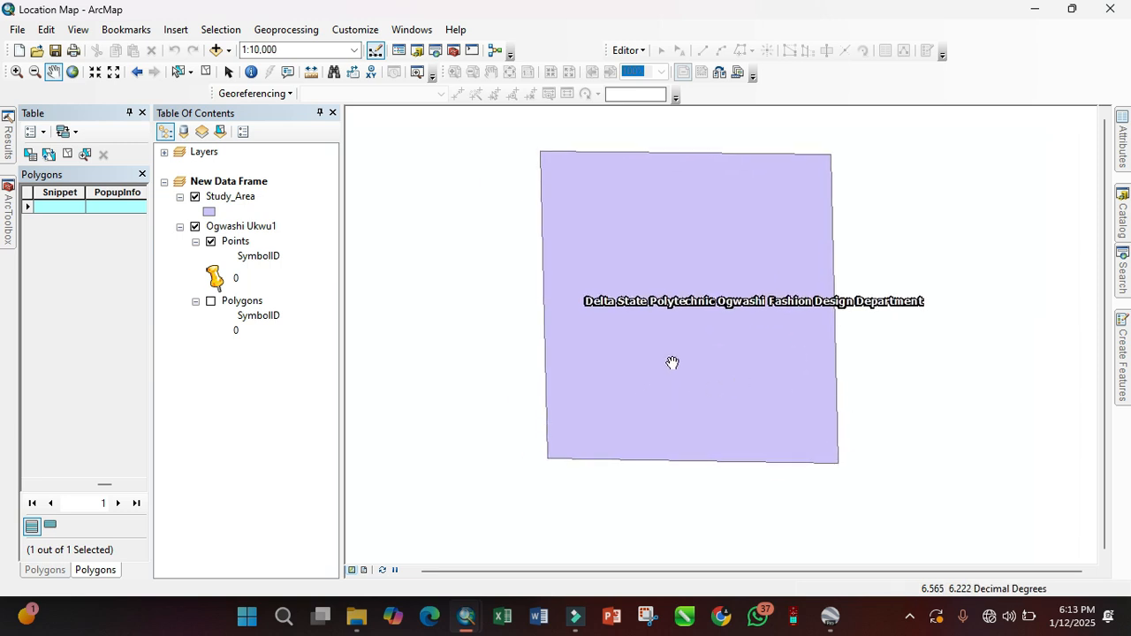
drag(683, 348, 683, 349)
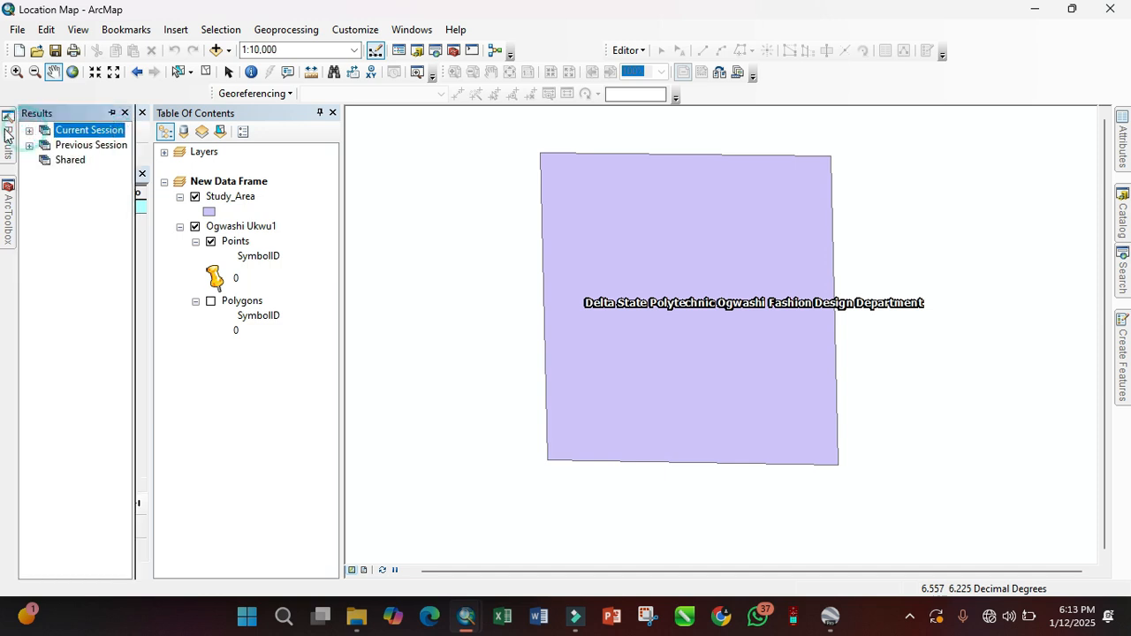
click(28, 131)
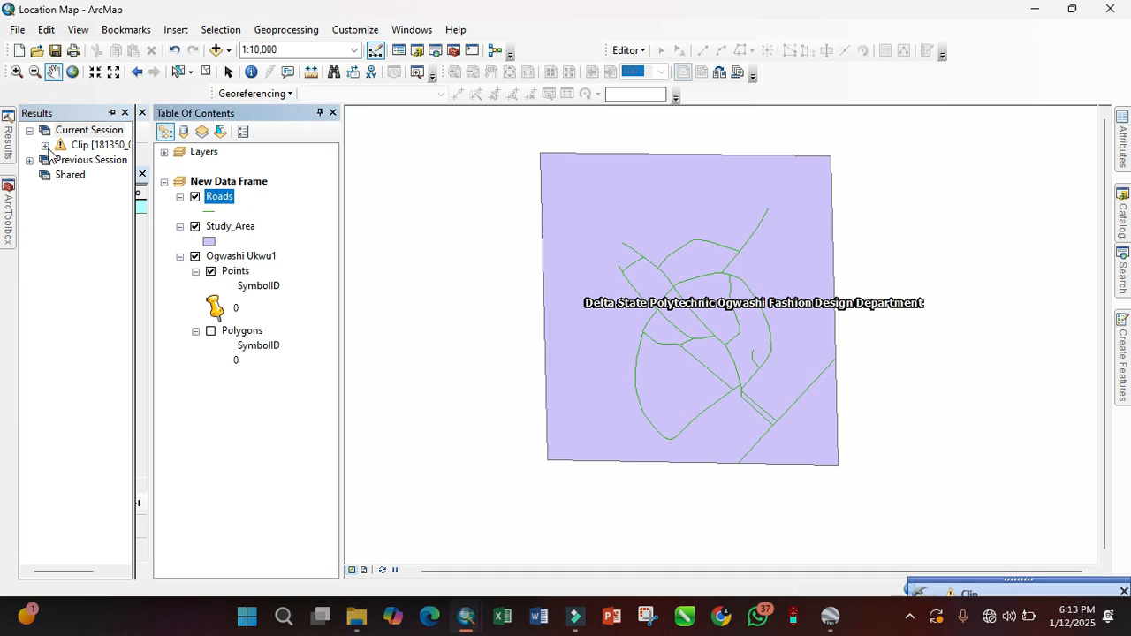
Remove the fill colour from the Study_Area polygon symbol, leaving only its outline
mouse_move(737, 380)
mouse_down()
mouse_move(714, 368)
mouse_move(724, 379)
mouse_up()
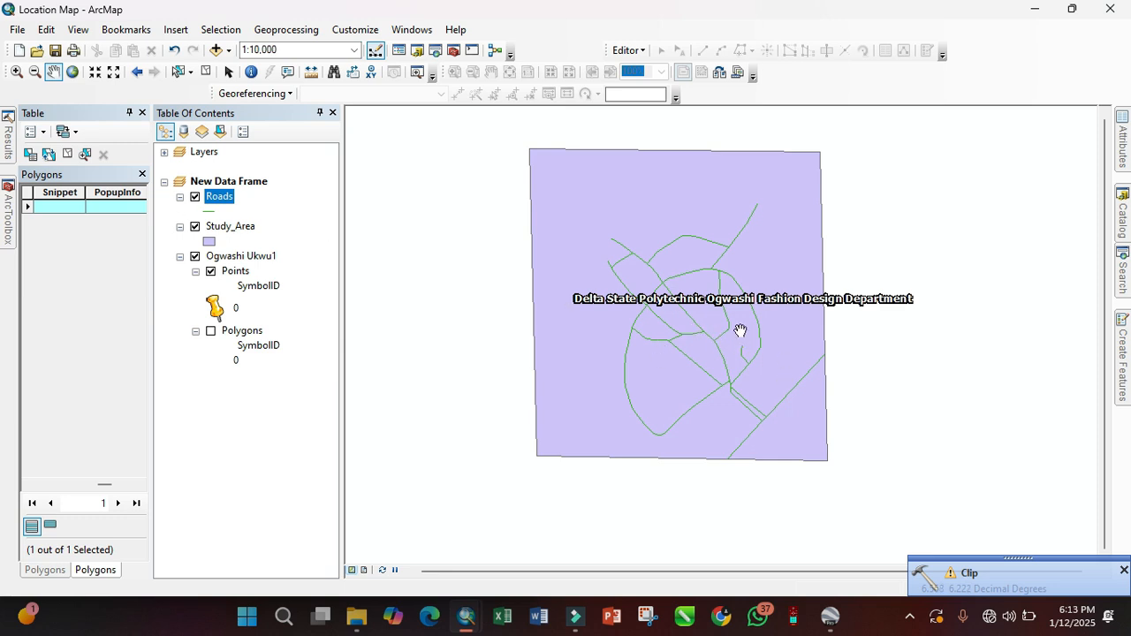
right_click(208, 242)
click(253, 255)
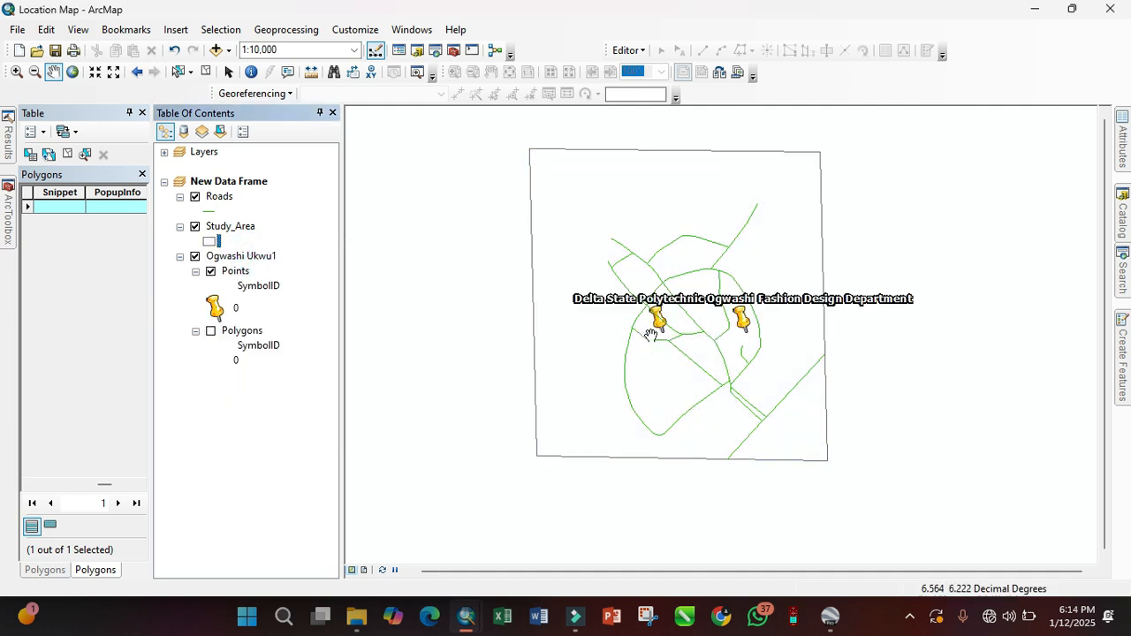
Examine the clipped roads and the two labelled placemarks within the study area boundary on the map
scroll(627, 316, up, 3)
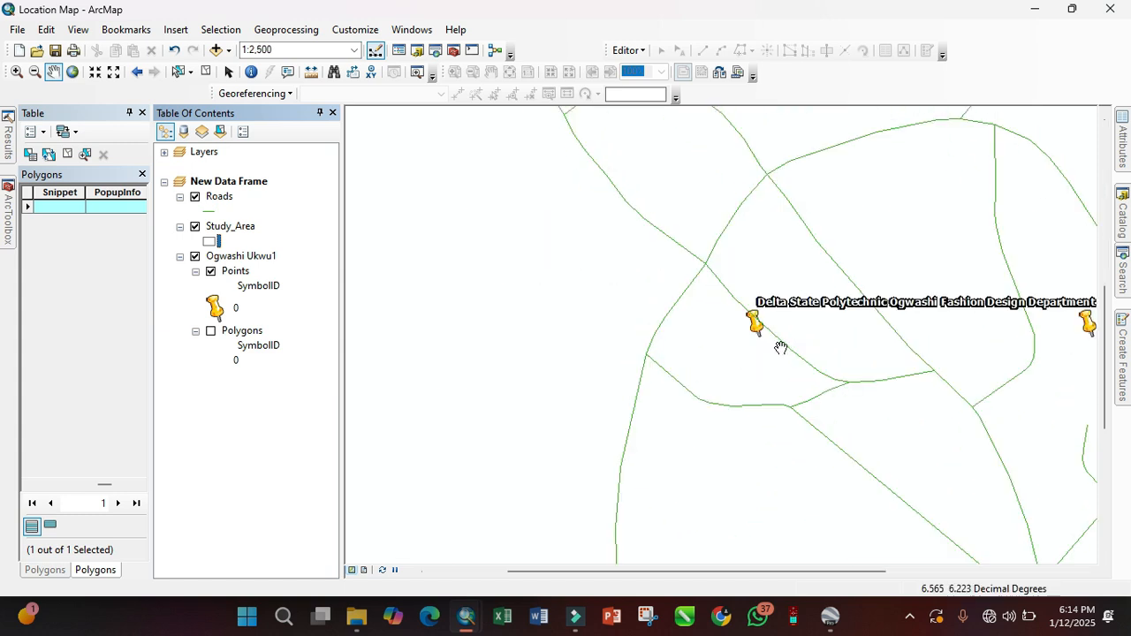
drag(762, 328, 487, 258)
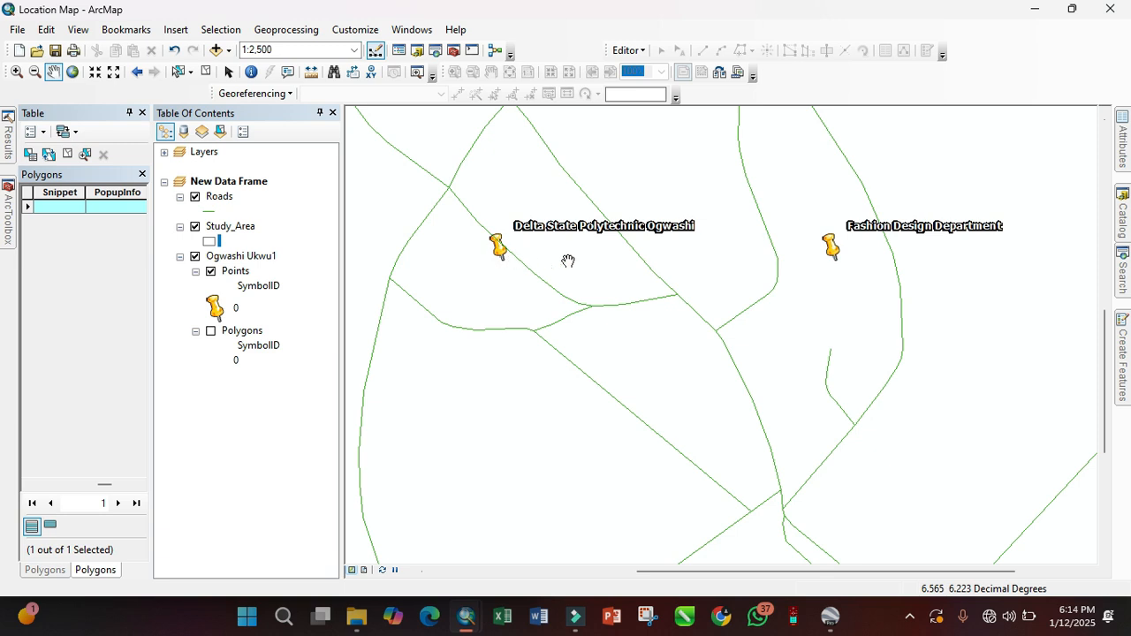
drag(562, 259, 489, 269)
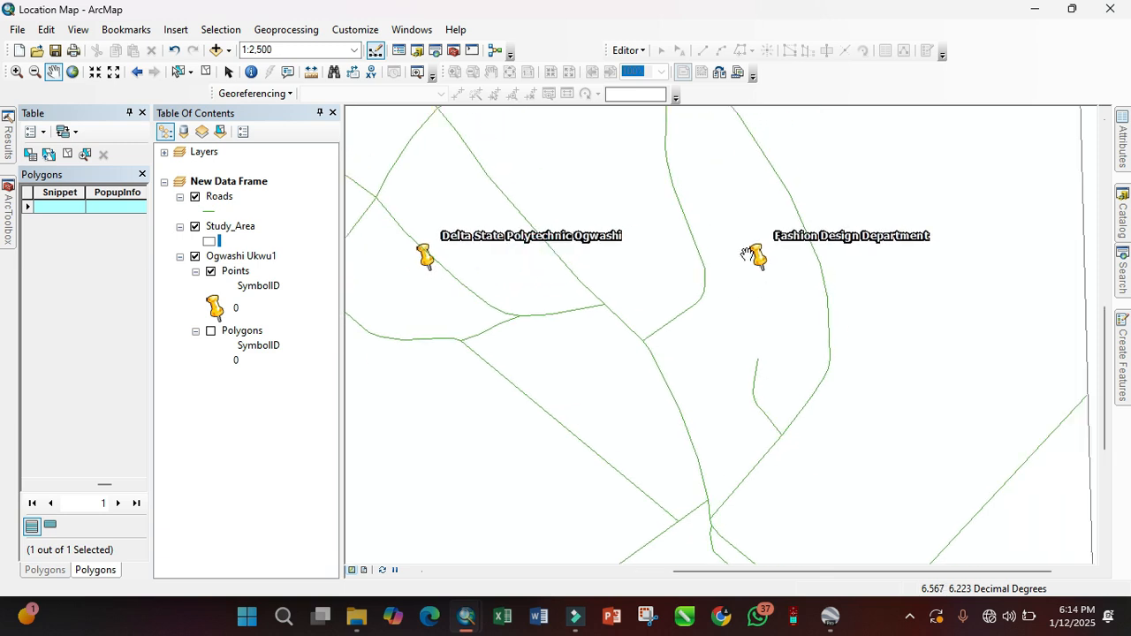
drag(752, 274, 934, 283)
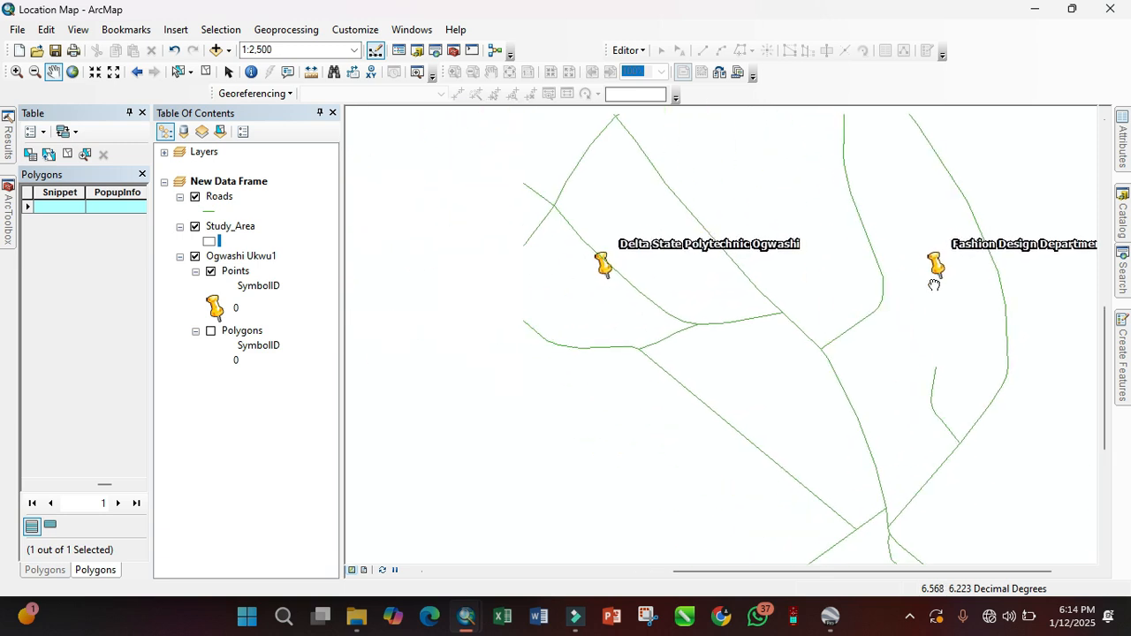
scroll(819, 327, up, 1)
scroll(819, 327, up, 3)
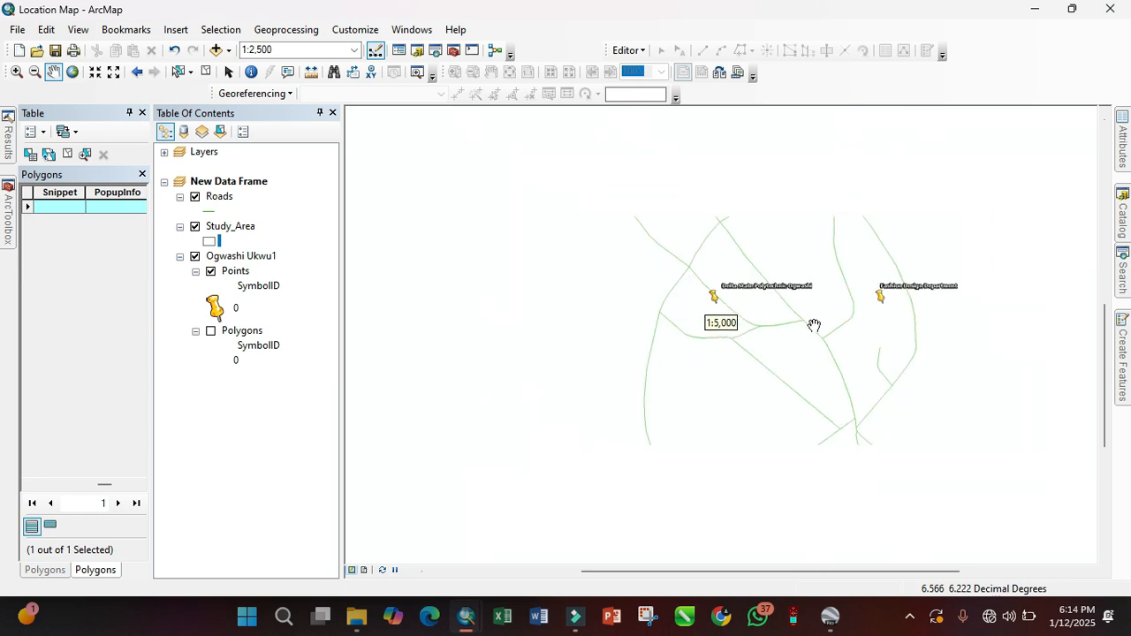
scroll(760, 341, up, 2)
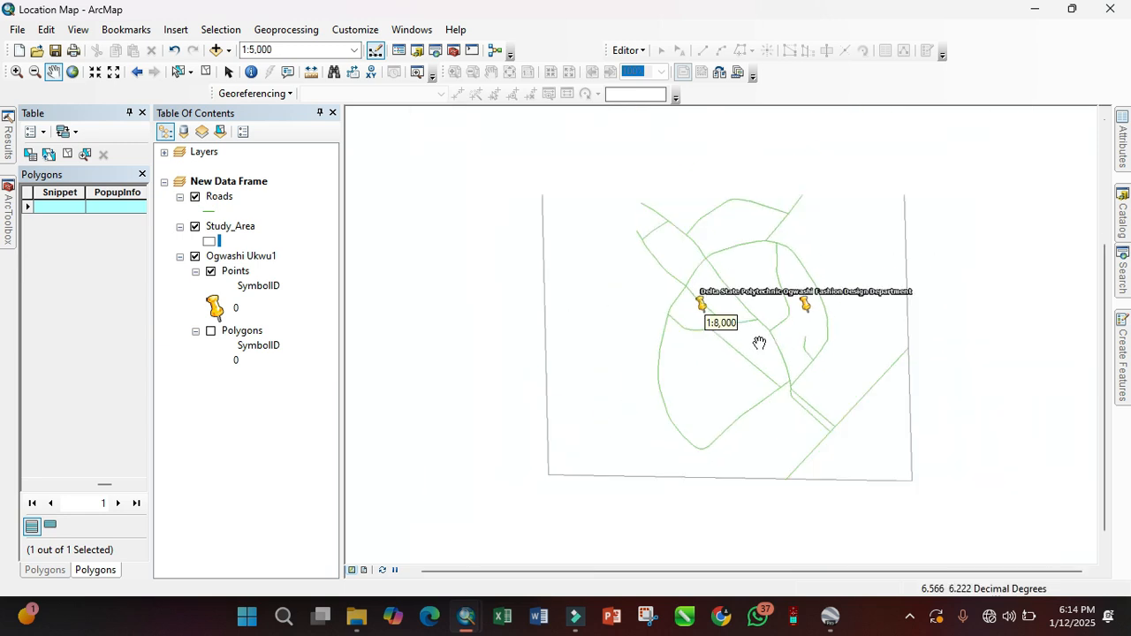
drag(853, 320, 857, 362)
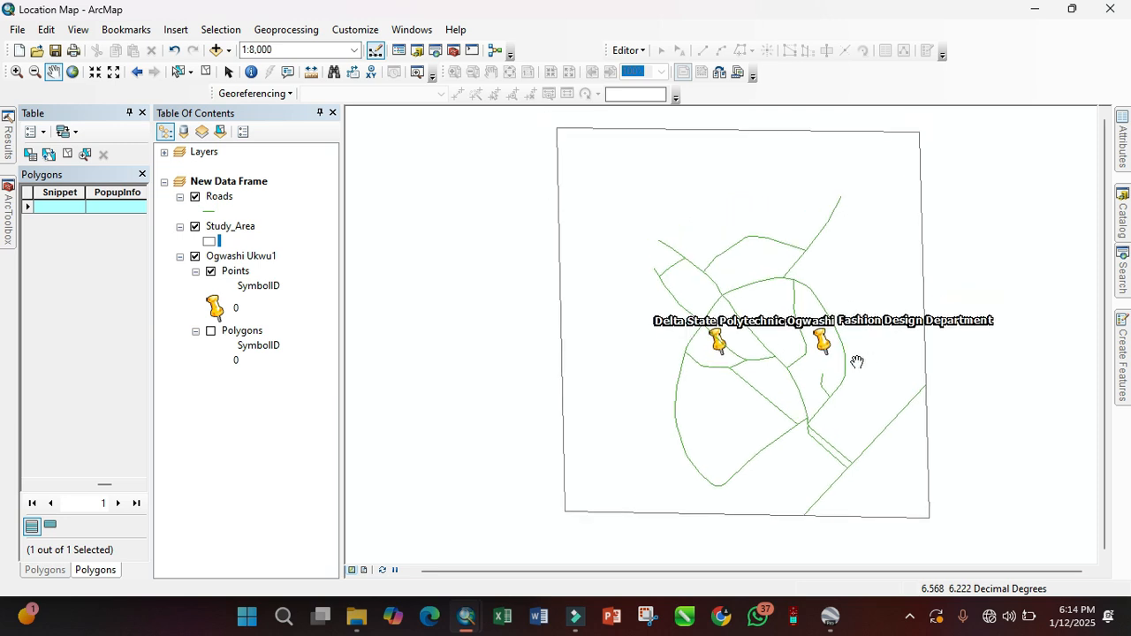
Open the attribute table of the Roads layer and review its code and fclass columns
click(218, 201)
right_click(216, 202)
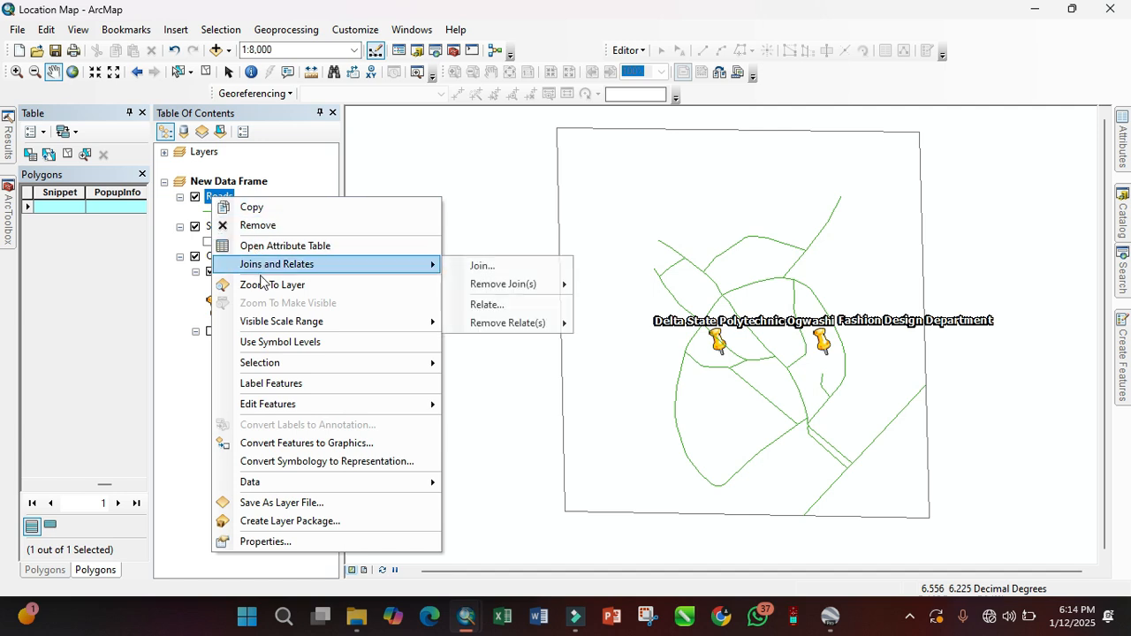
click(265, 246)
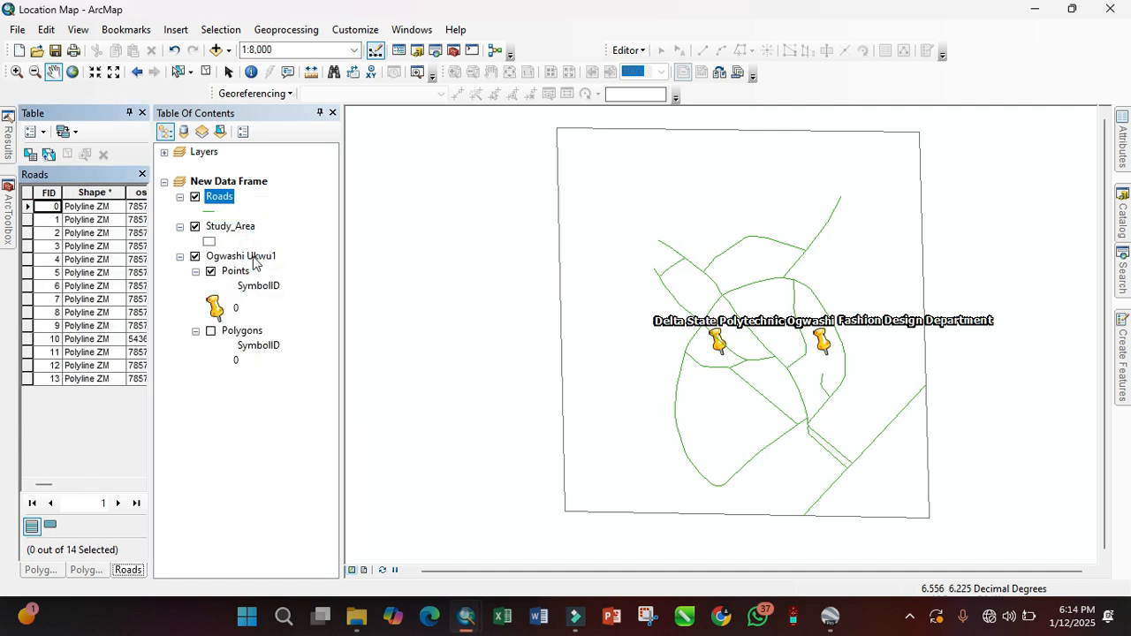
drag(45, 485, 70, 500)
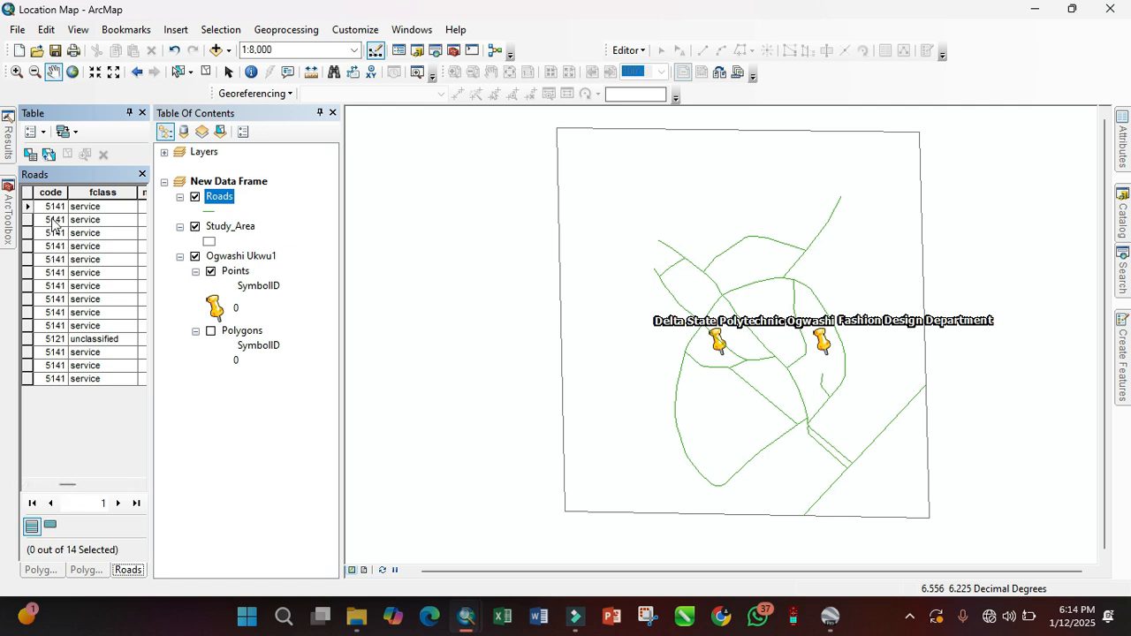
Highlight individual records in the Roads table one at a time to locate each road segment on the map
click(27, 207)
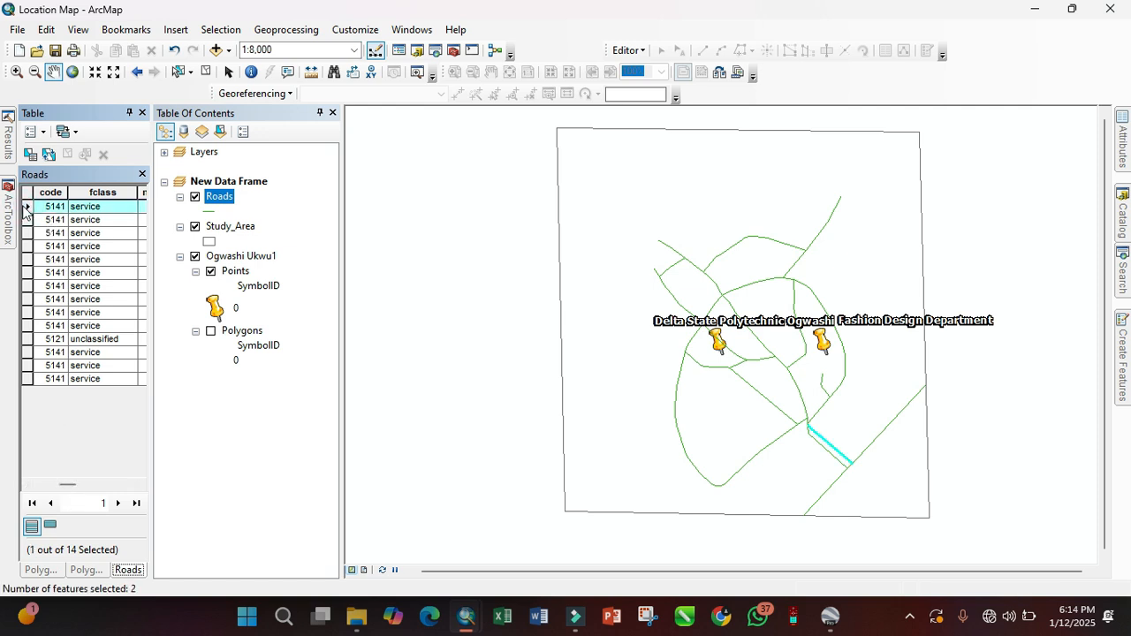
click(28, 220)
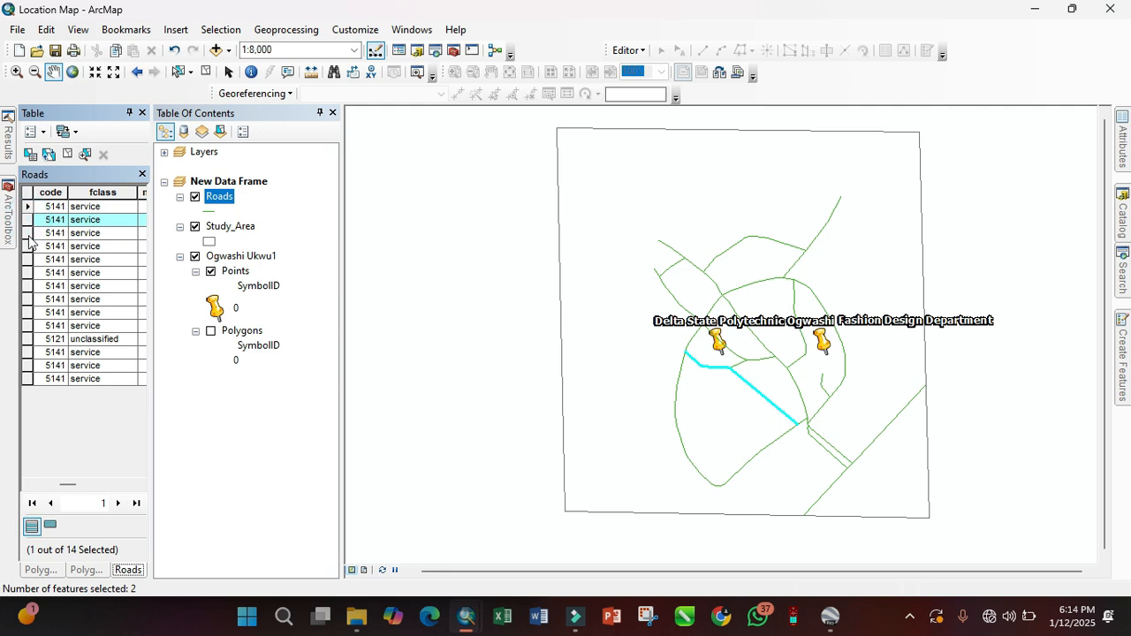
click(26, 233)
click(26, 260)
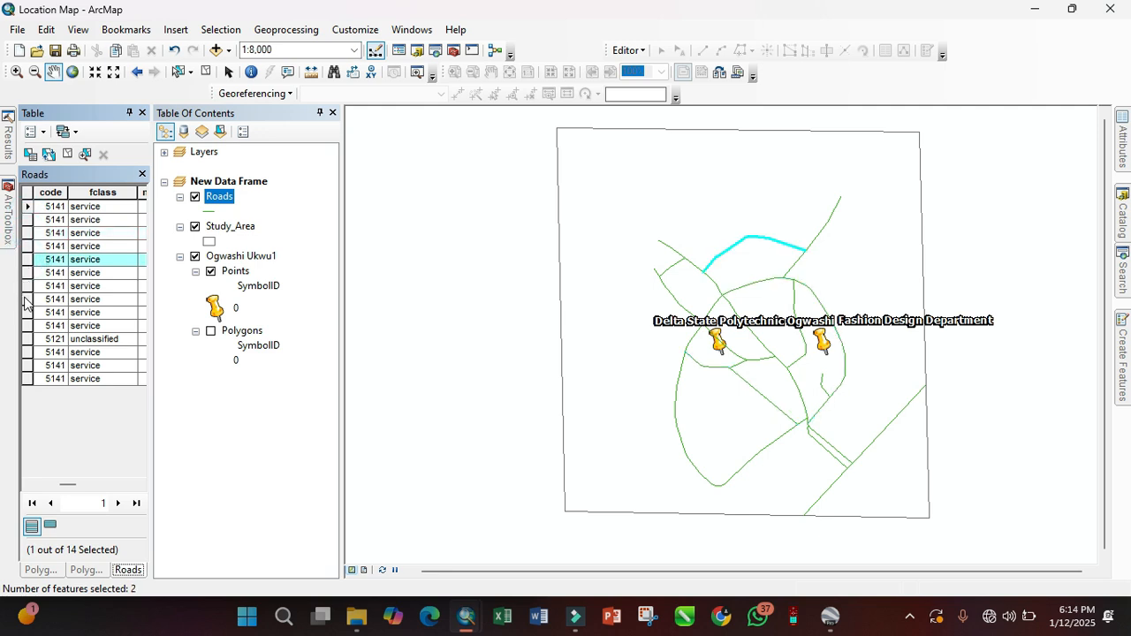
click(26, 300)
click(26, 353)
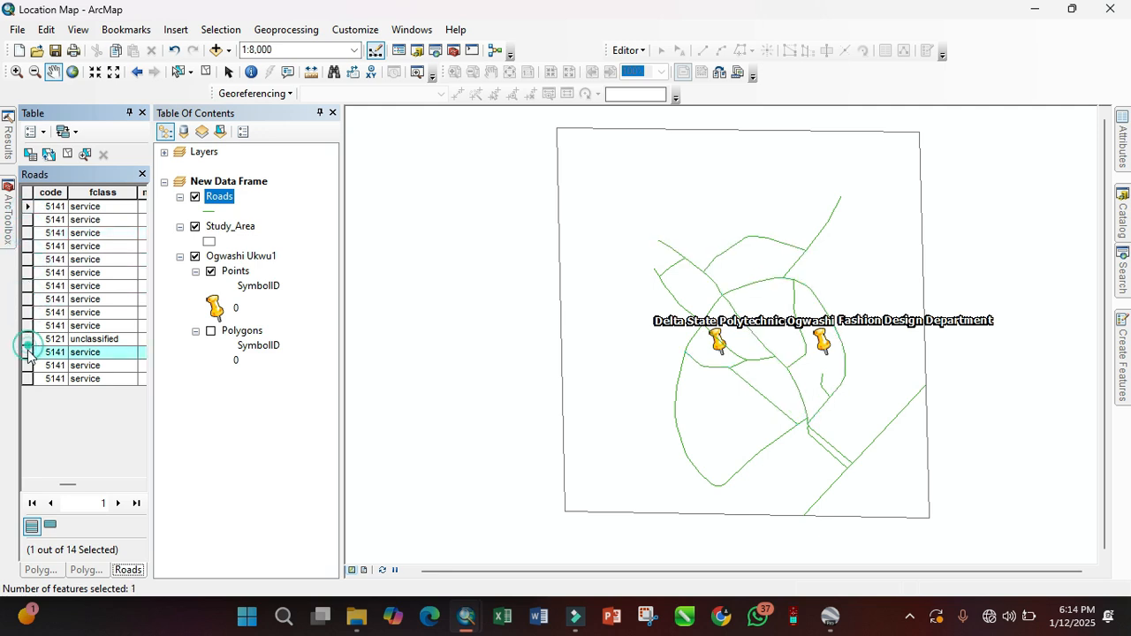
drag(71, 483, 124, 484)
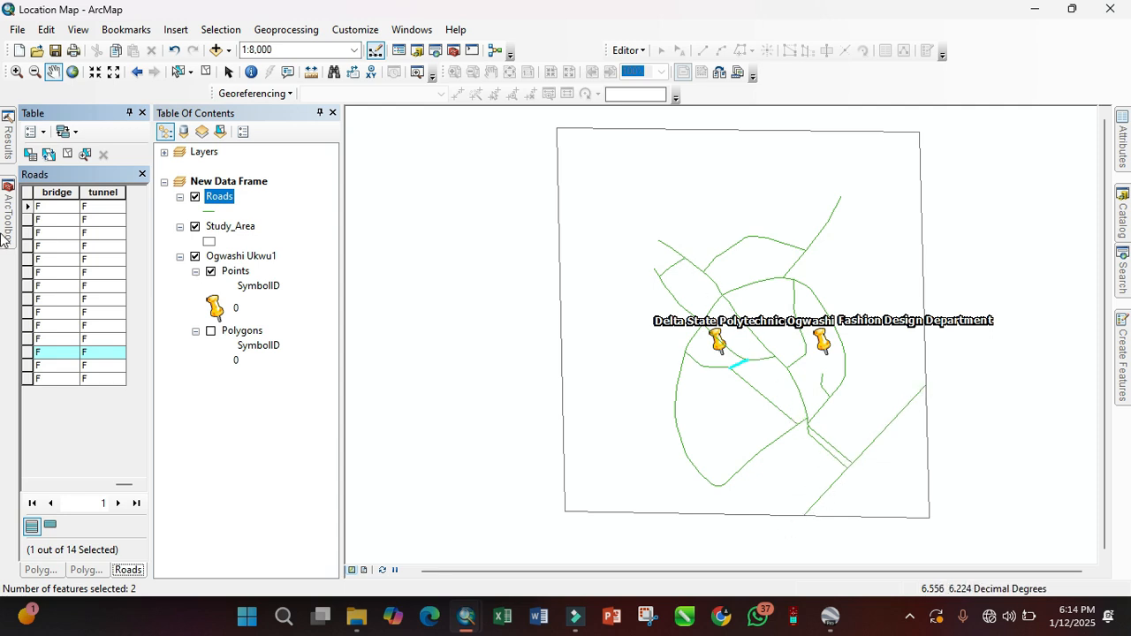
click(28, 259)
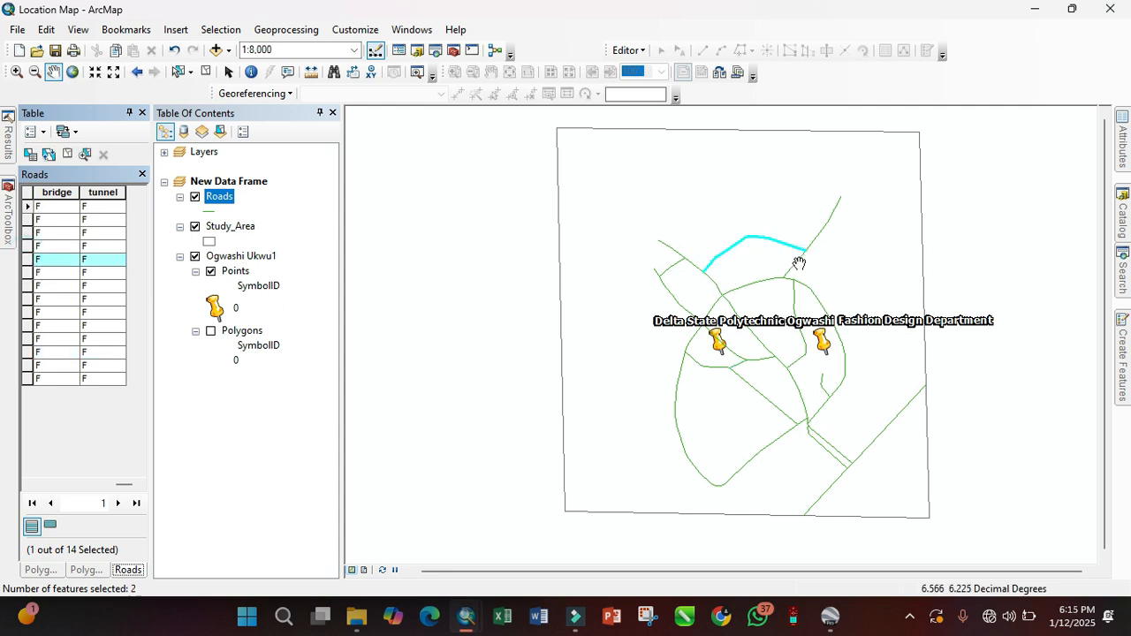
click(25, 246)
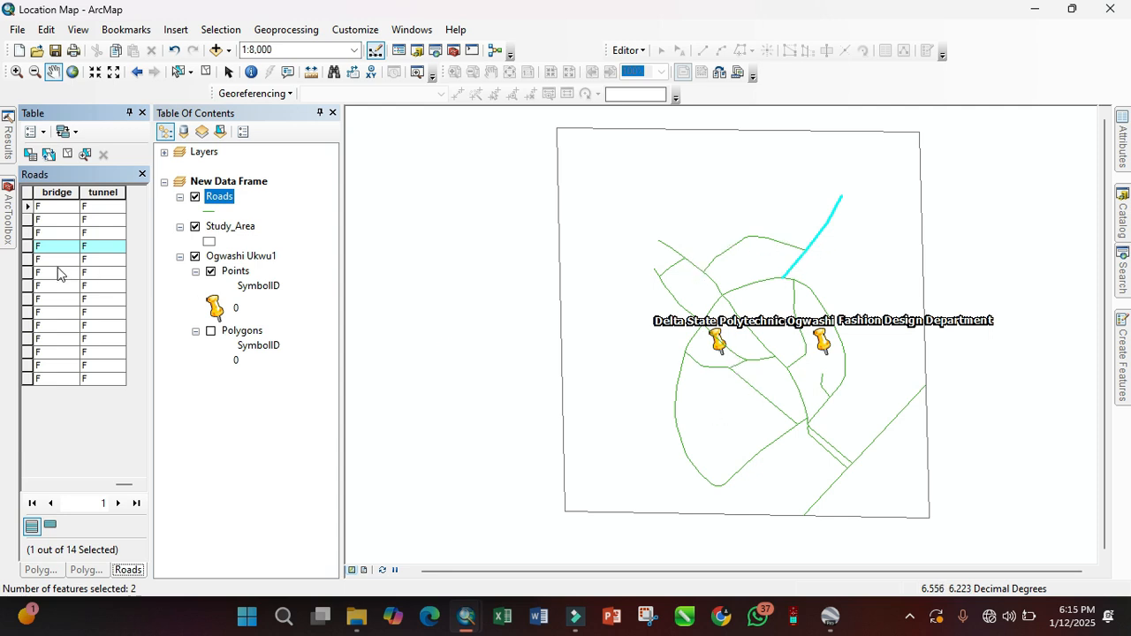
click(26, 286)
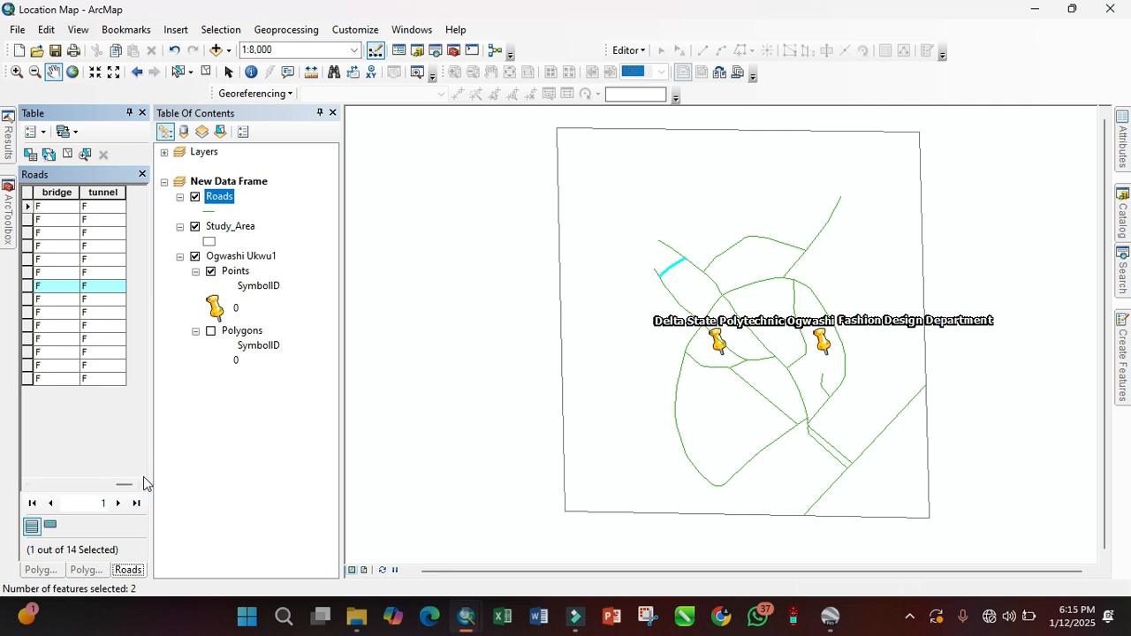
Add a Long Integer field named Road_Dist with precision 4 to the Roads table and clear the record selection
click(140, 485)
click(44, 132)
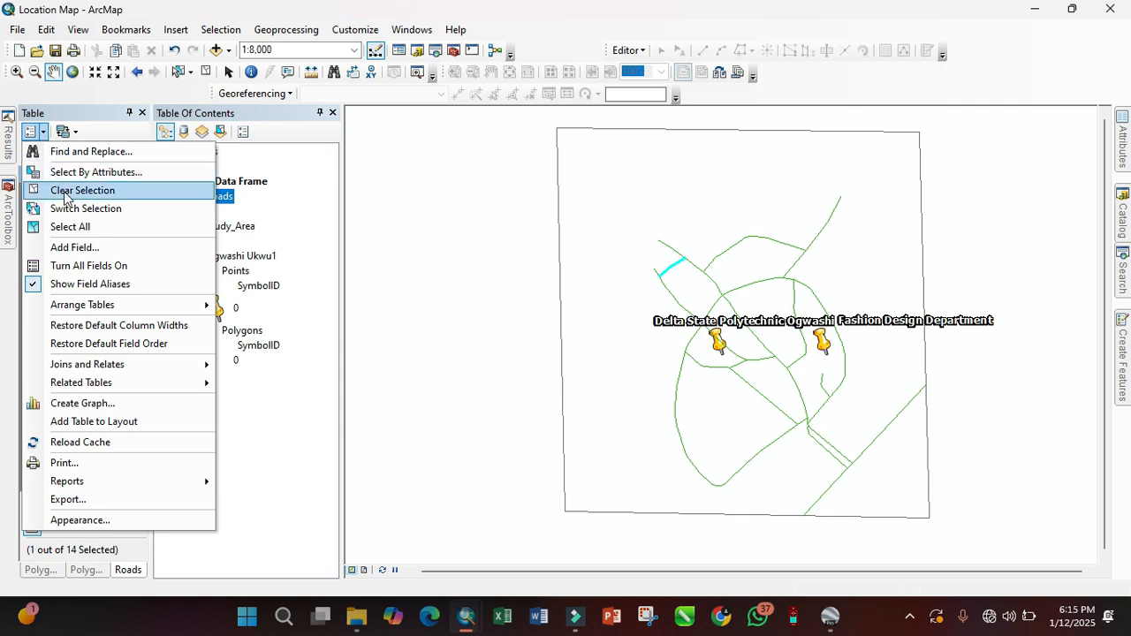
click(97, 248)
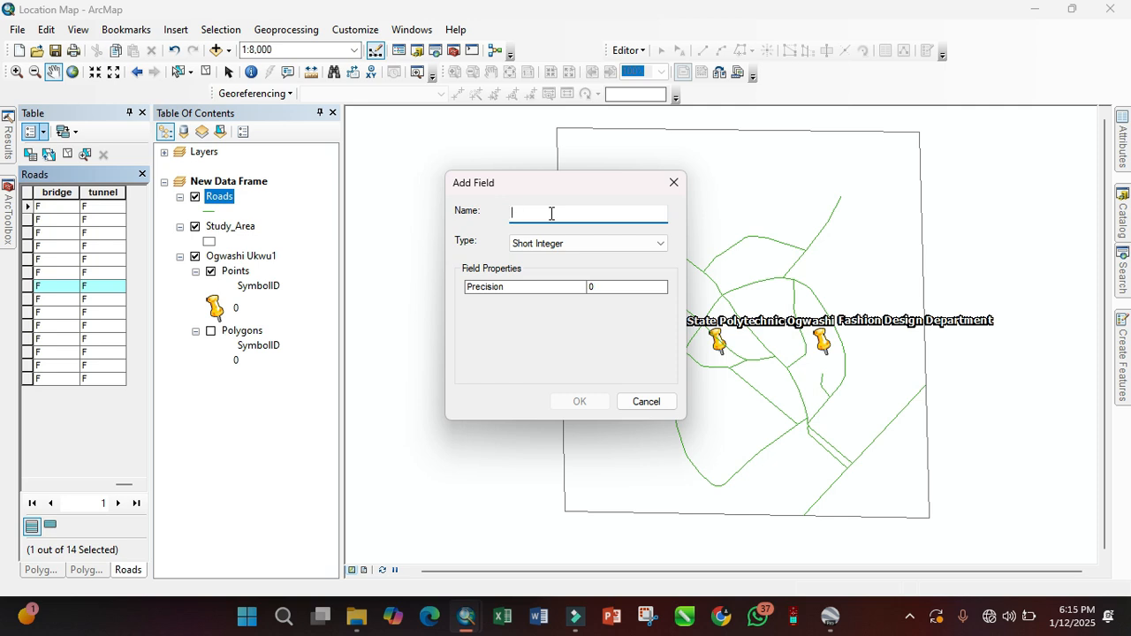
text(Road_Dist)
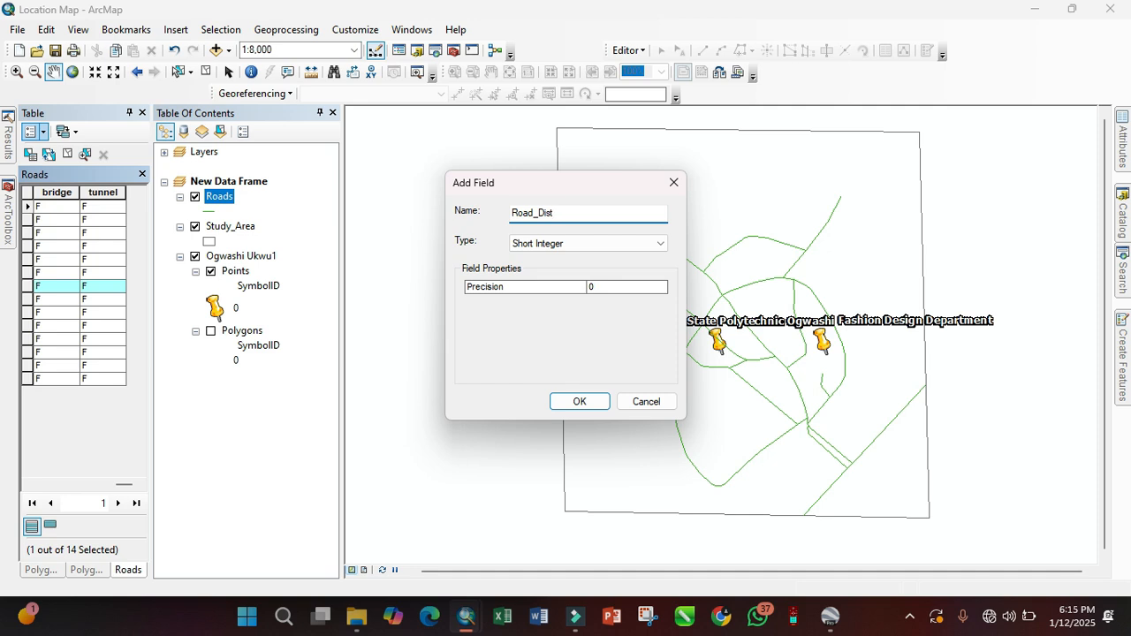
click(629, 243)
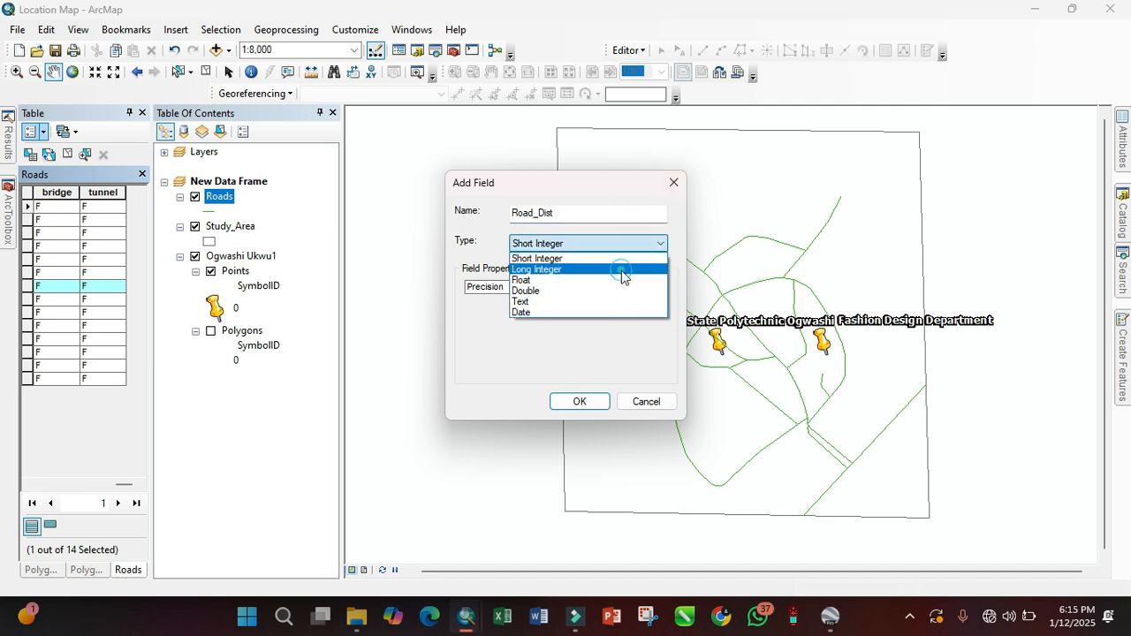
click(621, 268)
click(619, 291)
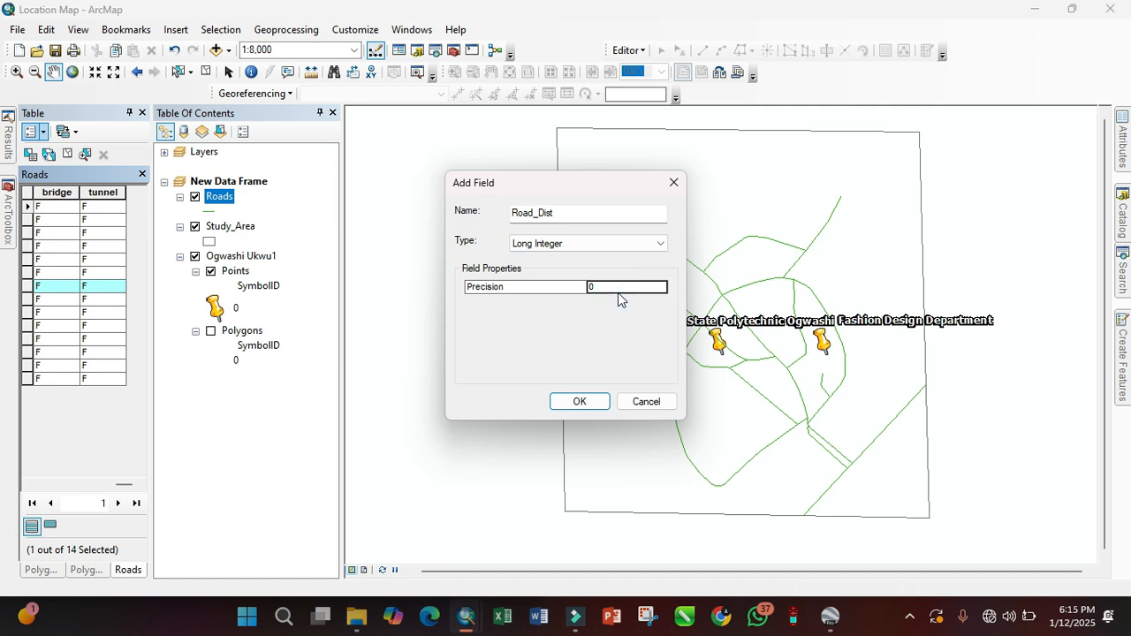
text(4)
key(Return)
click(580, 402)
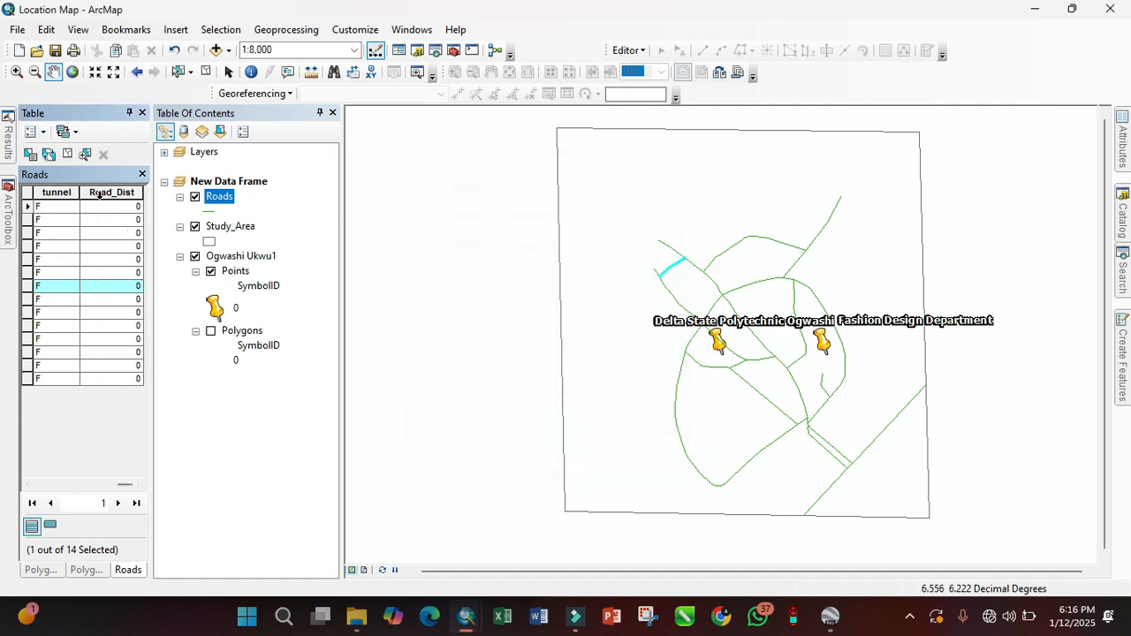
click(65, 156)
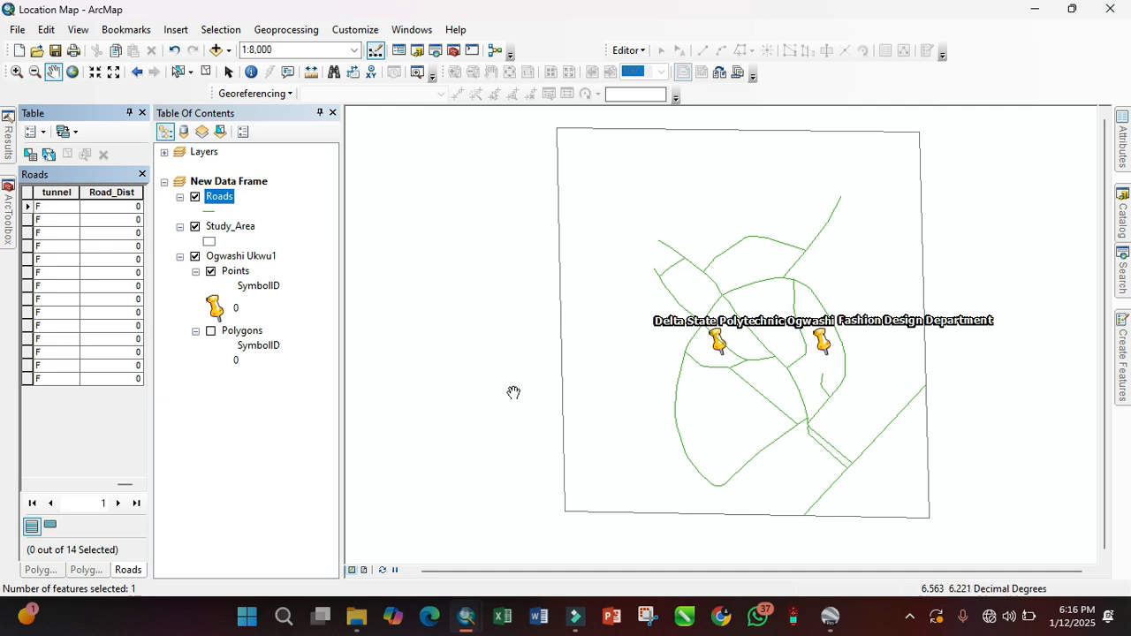
right_click(112, 193)
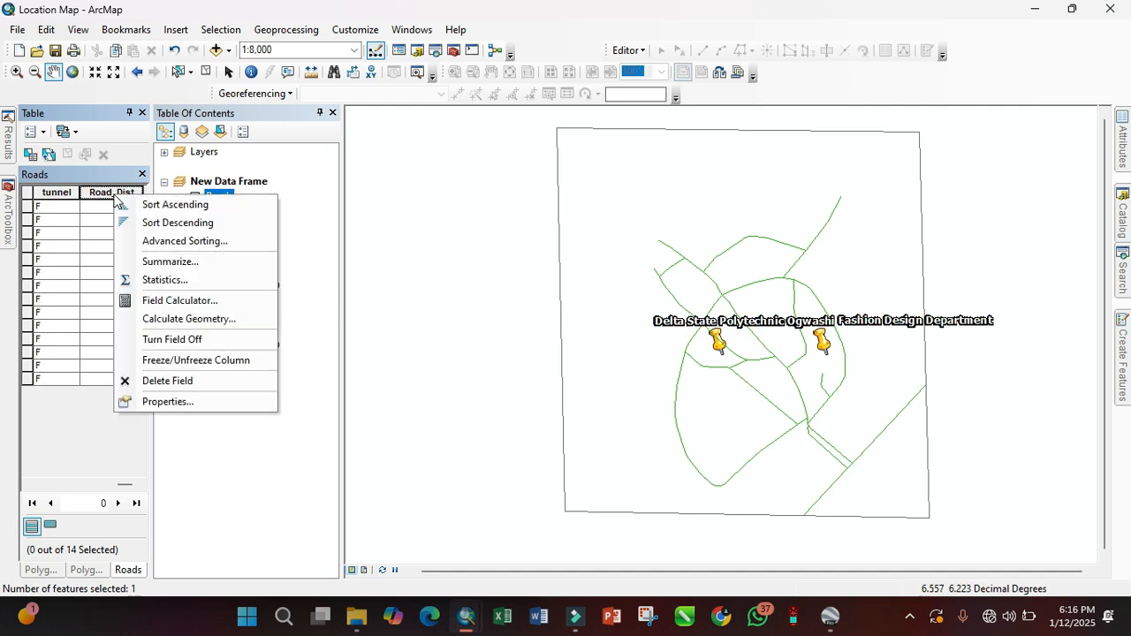
click(176, 319)
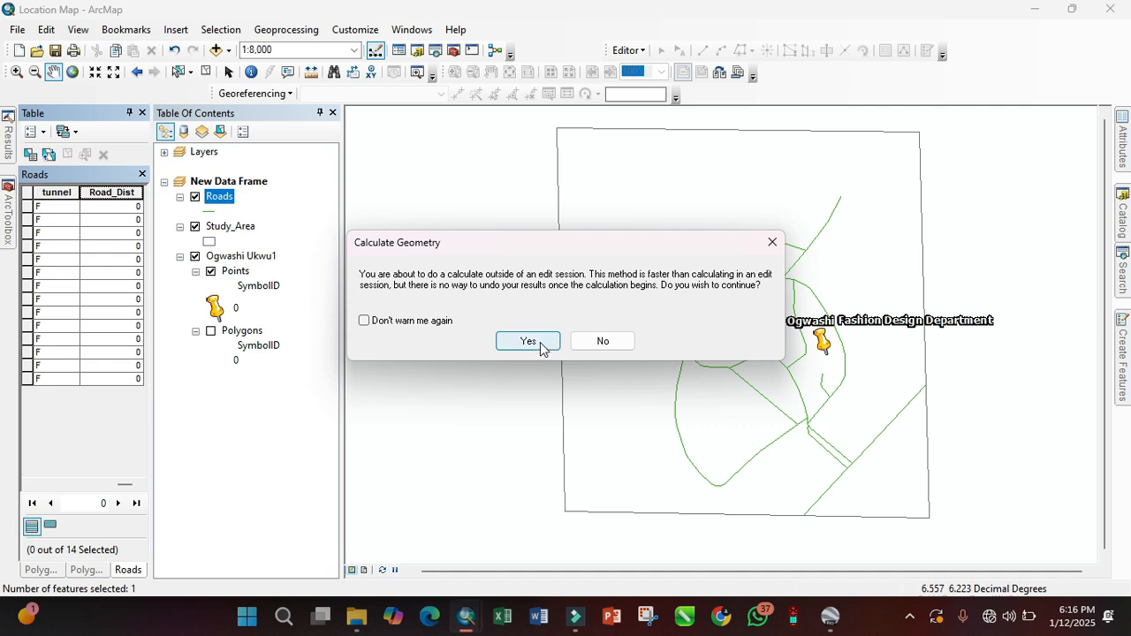
click(541, 344)
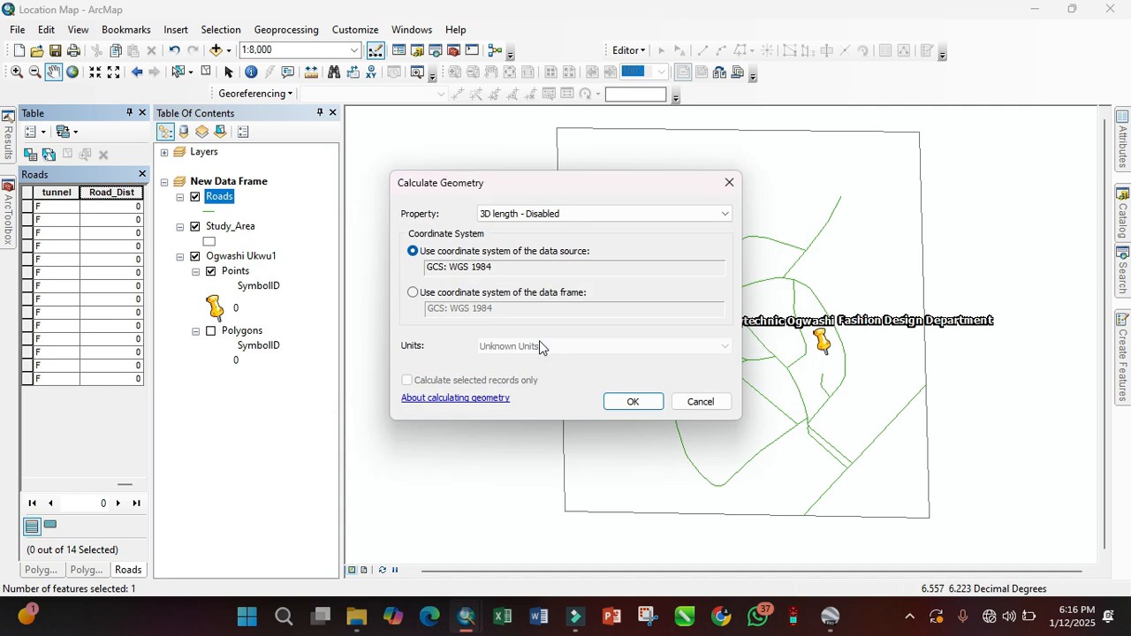
click(615, 215)
click(618, 216)
click(412, 295)
click(565, 213)
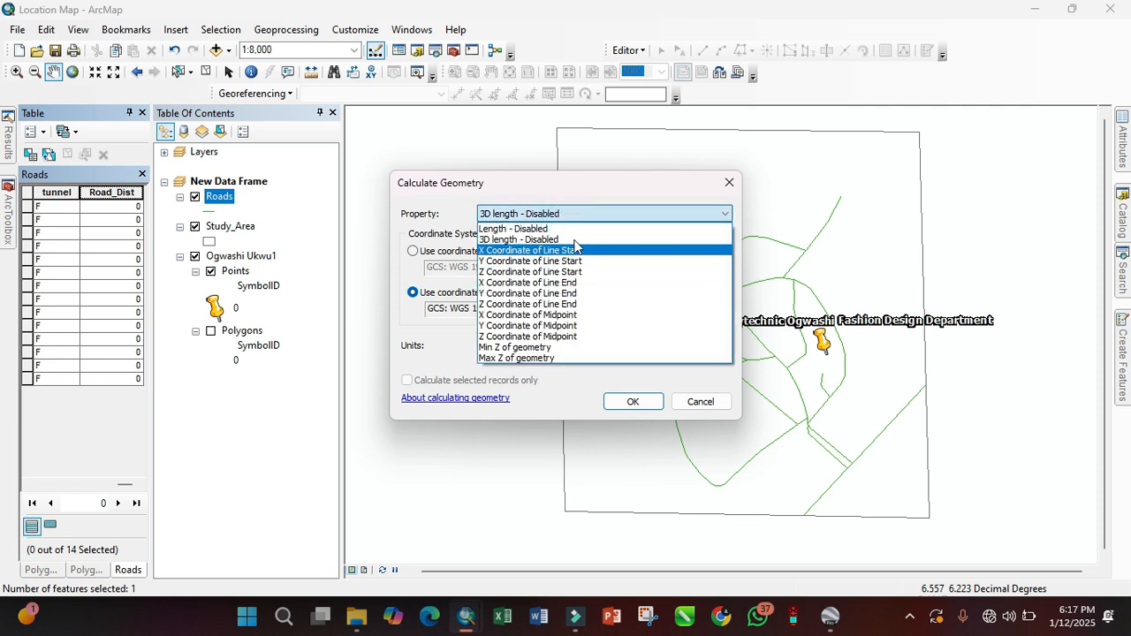
click(548, 229)
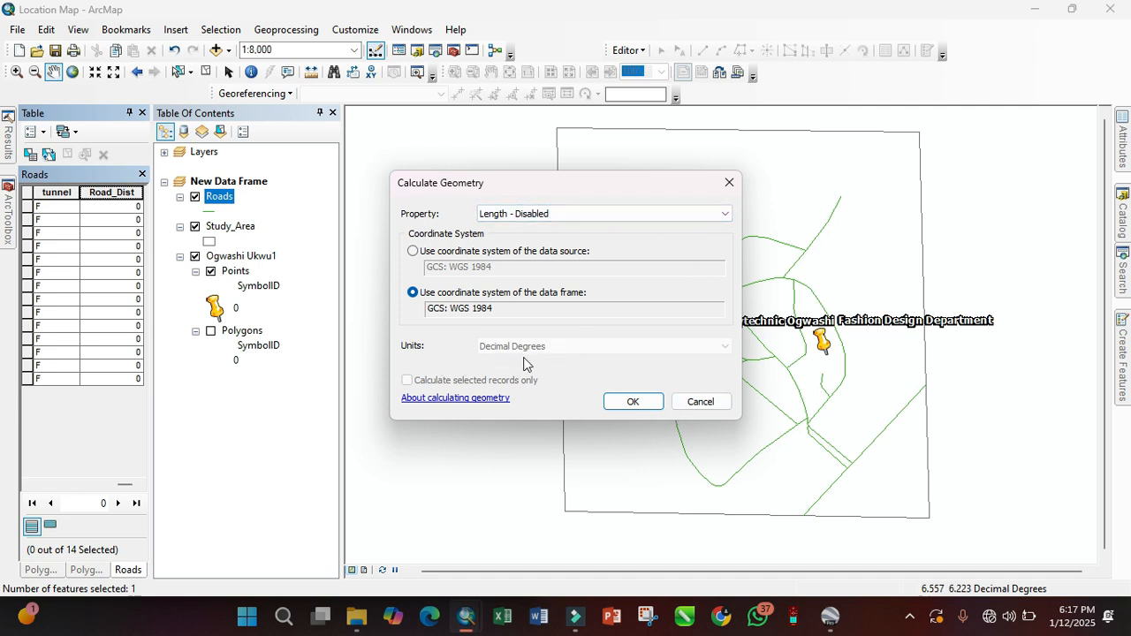
click(557, 221)
click(560, 218)
click(699, 401)
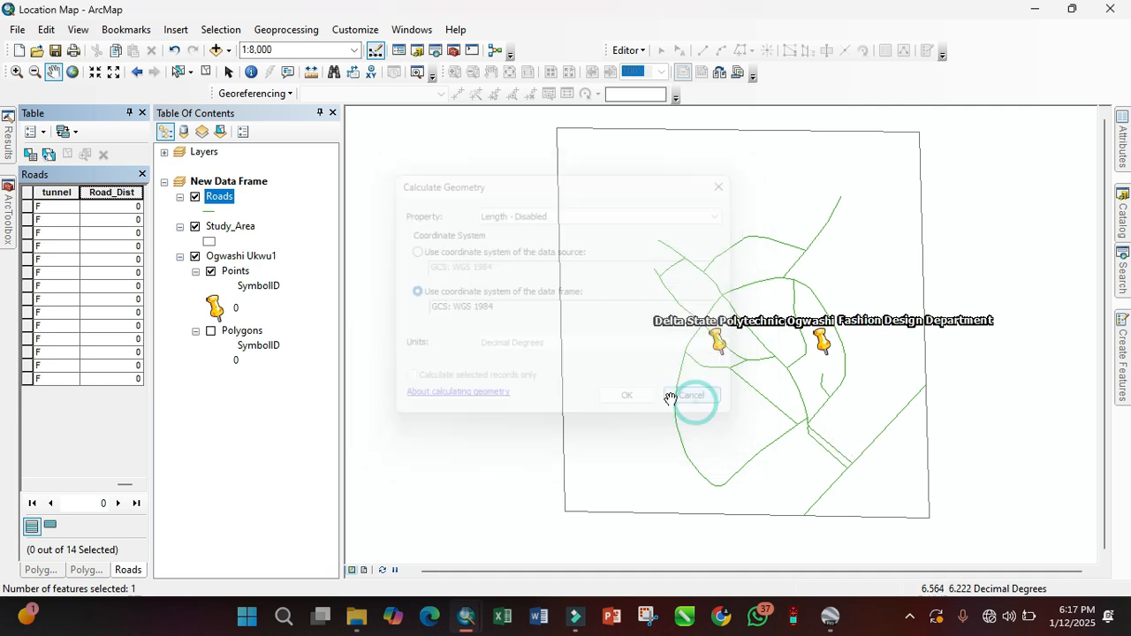
Set the data frame's coordinate system to WGS 1984 UTM Zone 32N from the favourites
right_click(878, 285)
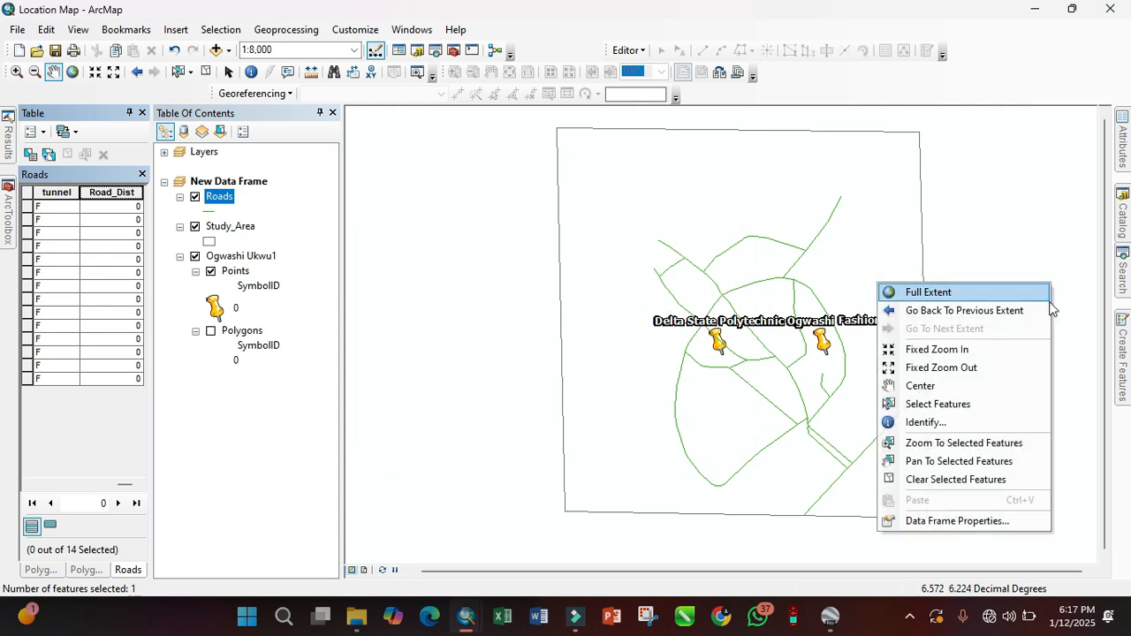
click(932, 520)
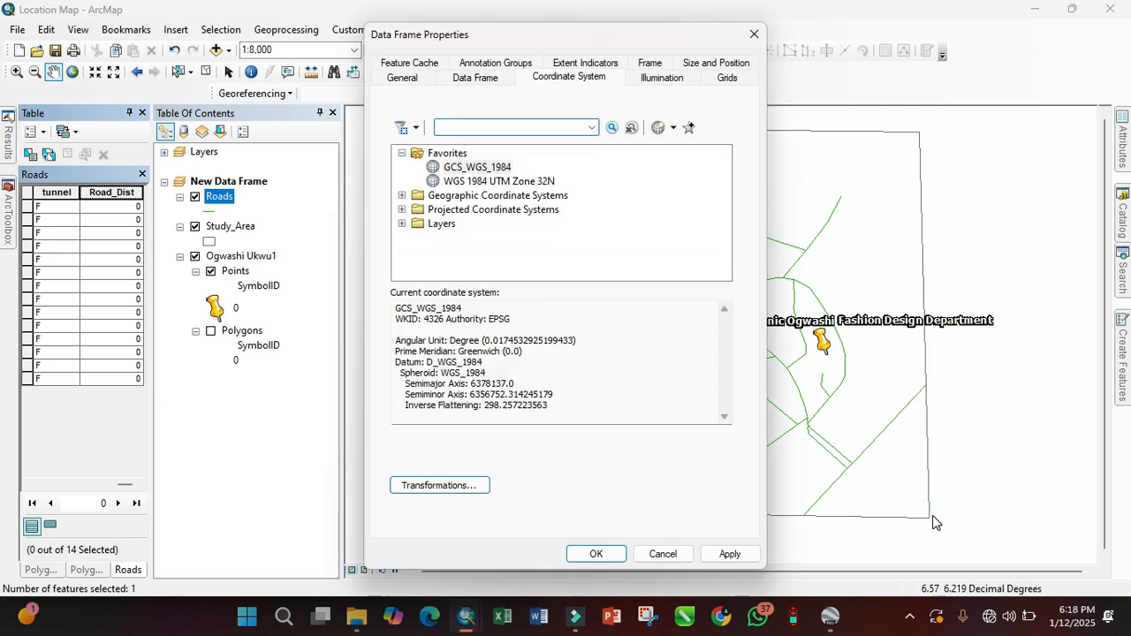
click(521, 181)
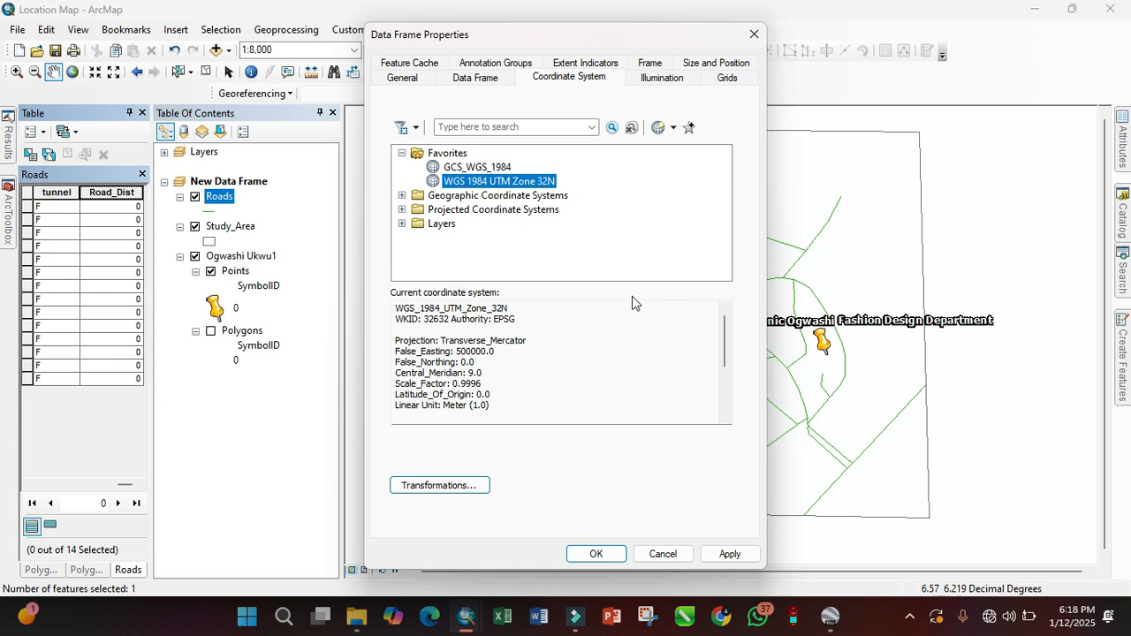
click(596, 553)
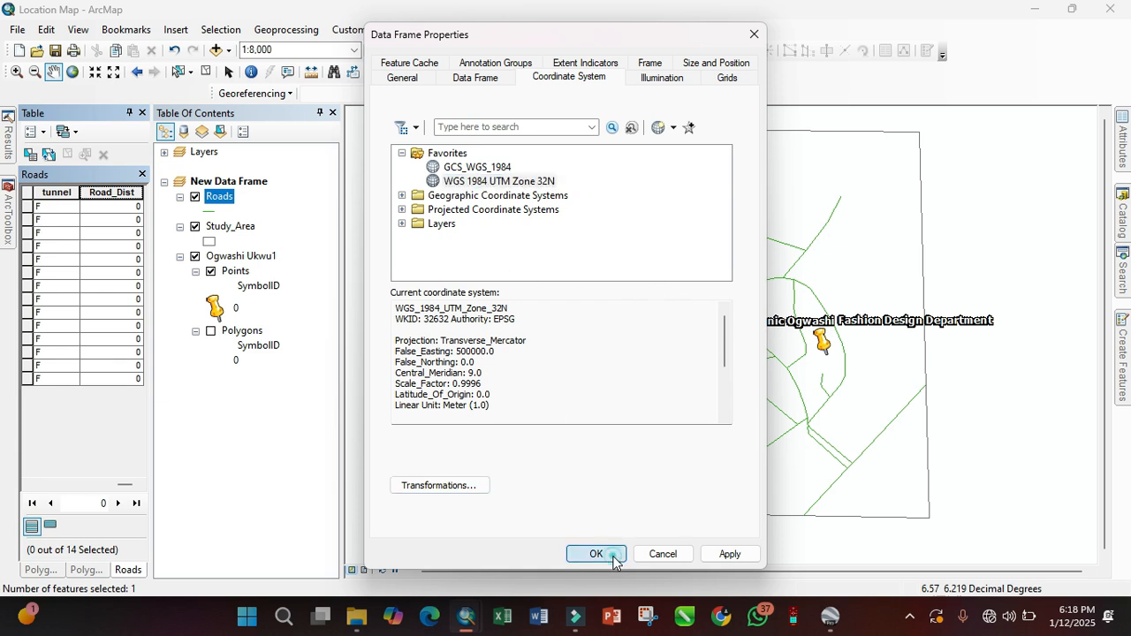
Calculate the Road_Dist field as Length in Meters, using the data frame's WGS 1984 UTM Zone 32N coordinate system
drag(821, 379, 787, 374)
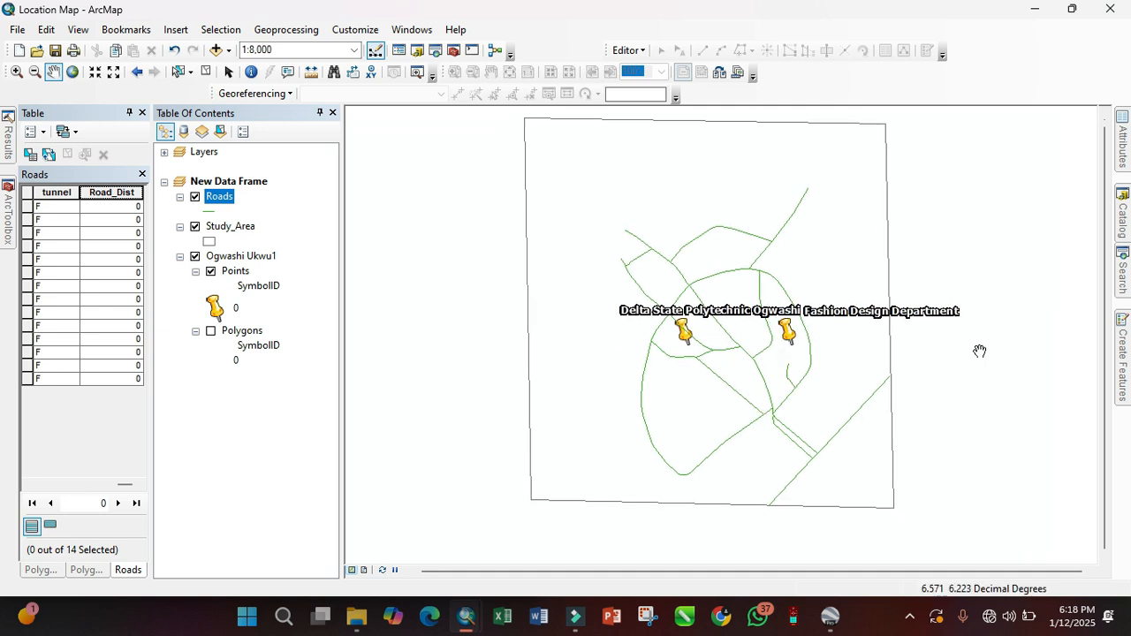
right_click(115, 191)
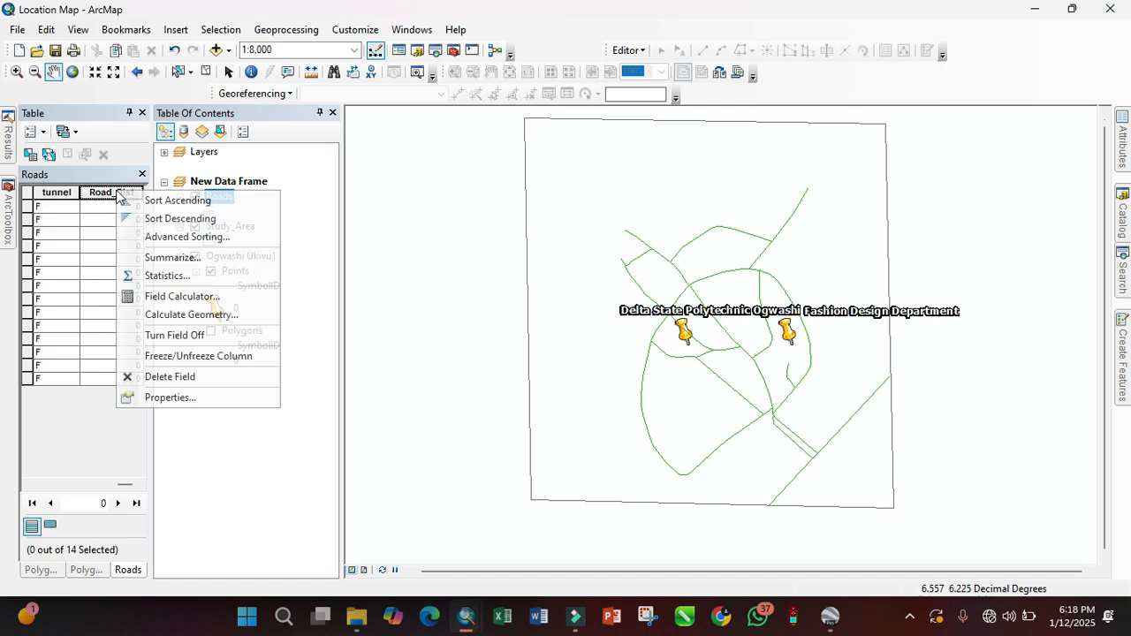
click(174, 315)
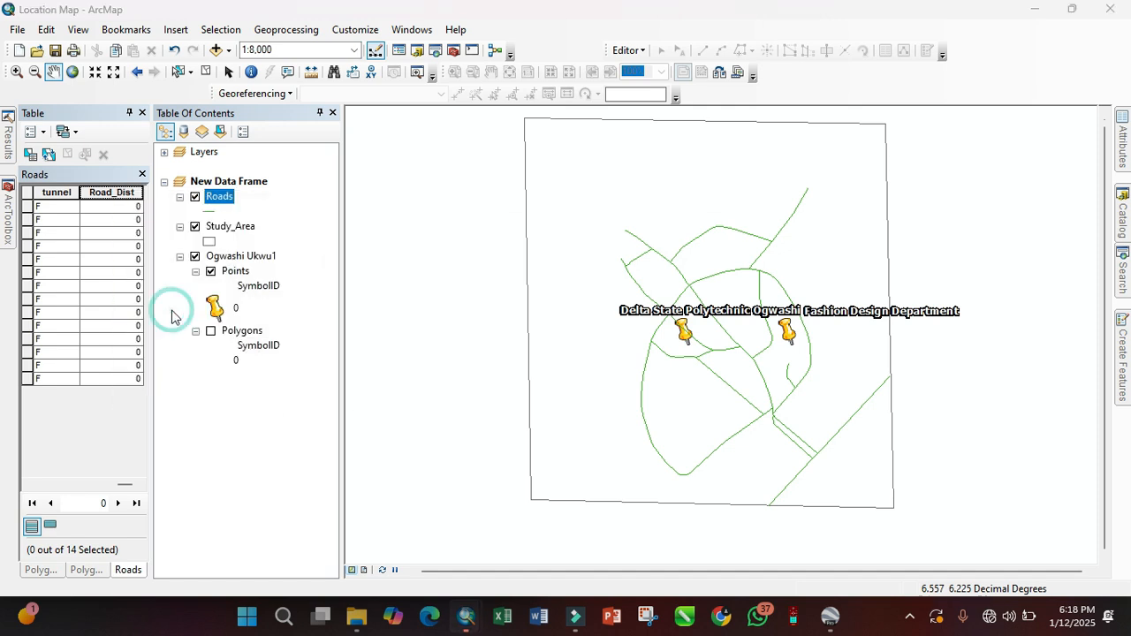
click(528, 341)
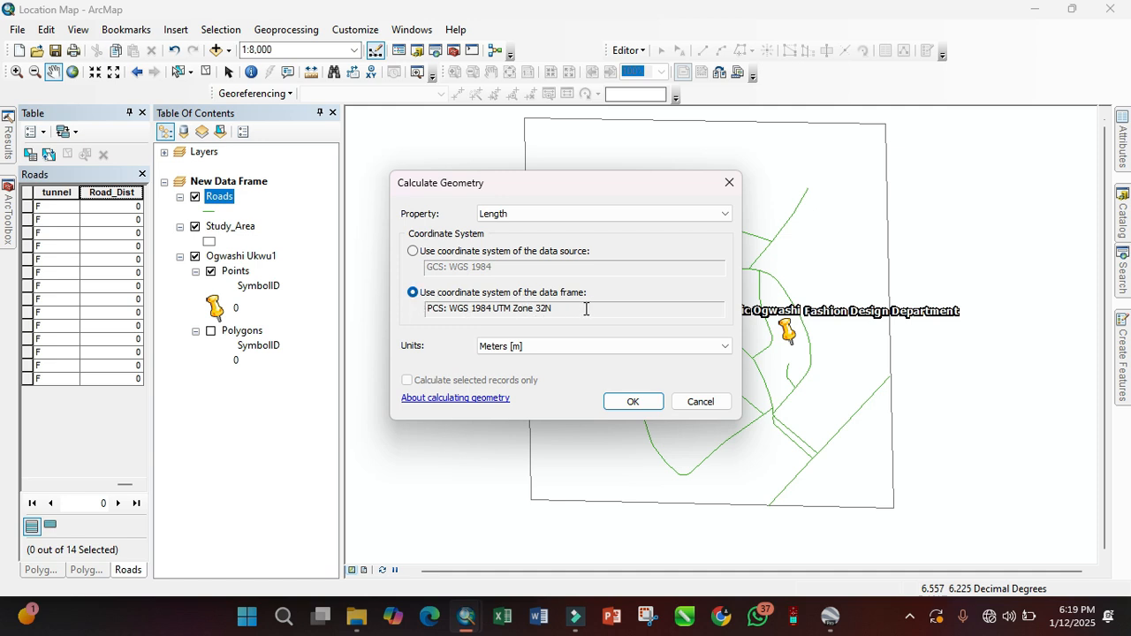
click(545, 348)
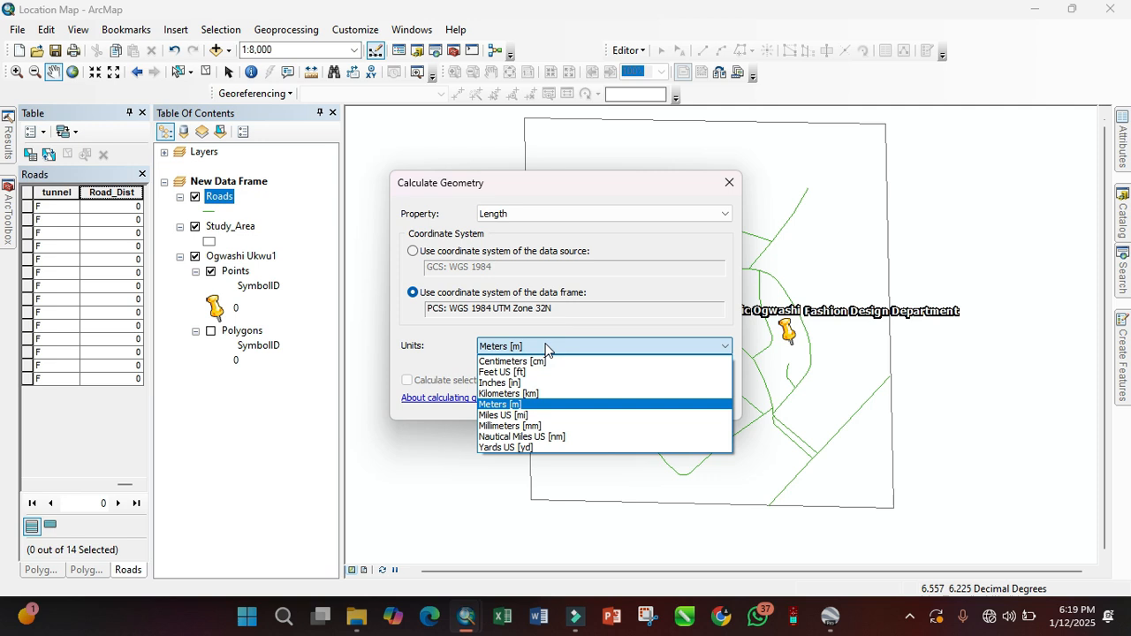
click(566, 406)
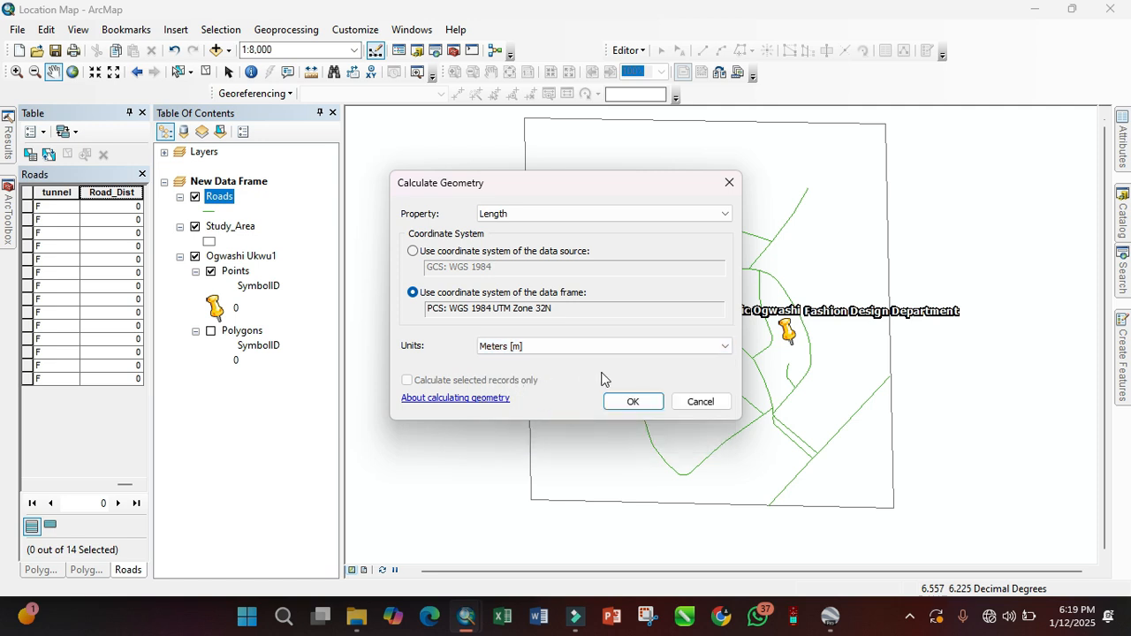
click(632, 402)
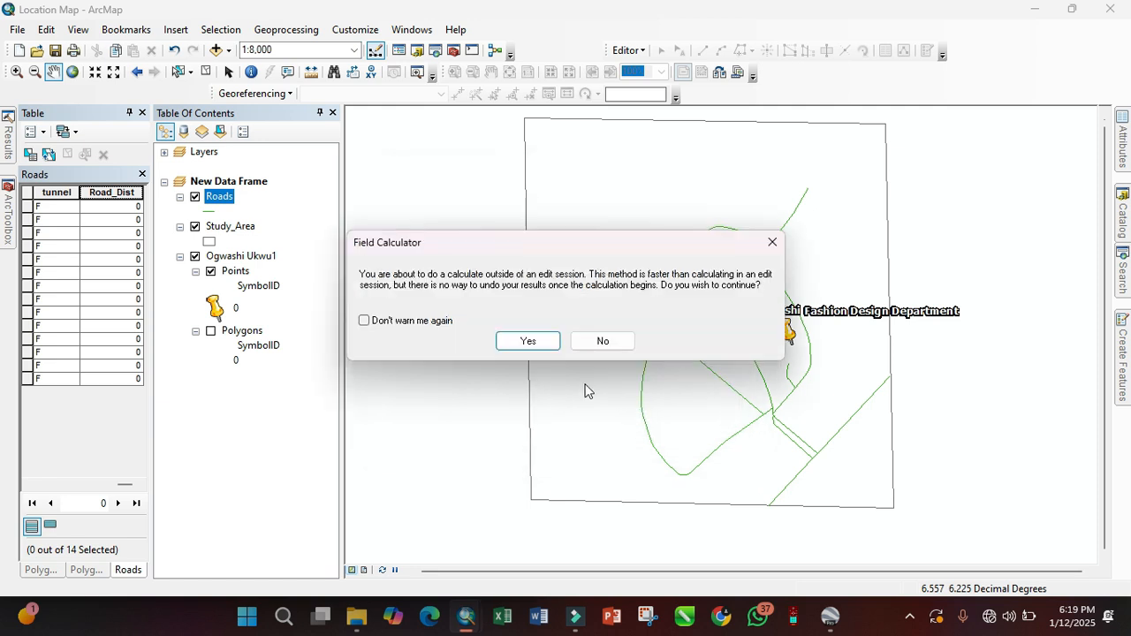
click(528, 342)
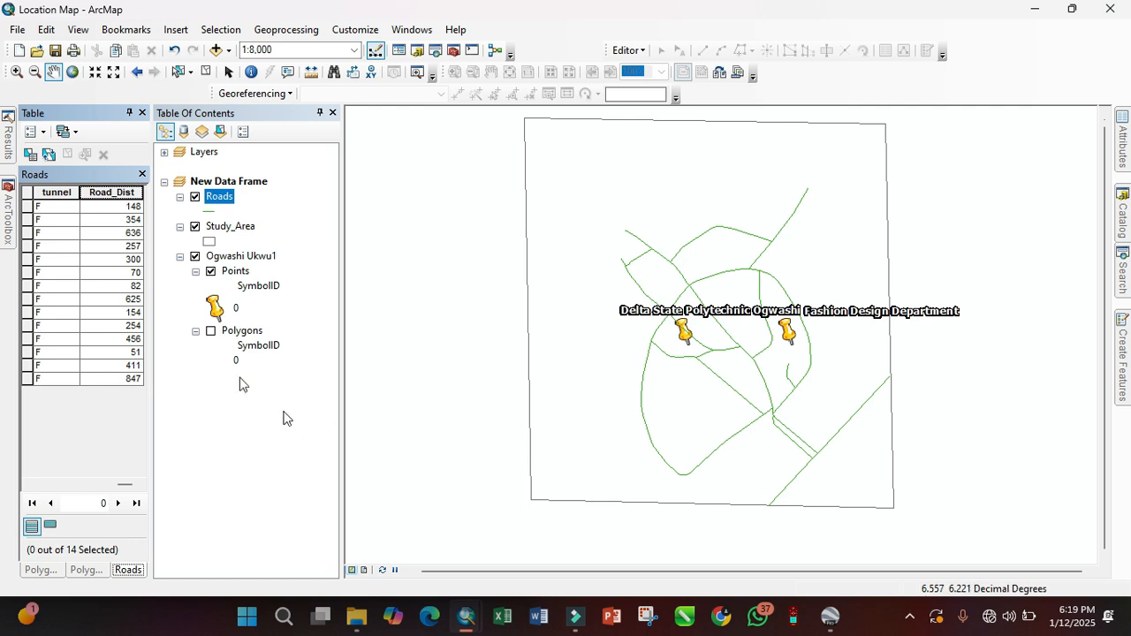
Highlight the first four Roads records one at a time to match each Road_Dist value with its segment on the map
click(26, 206)
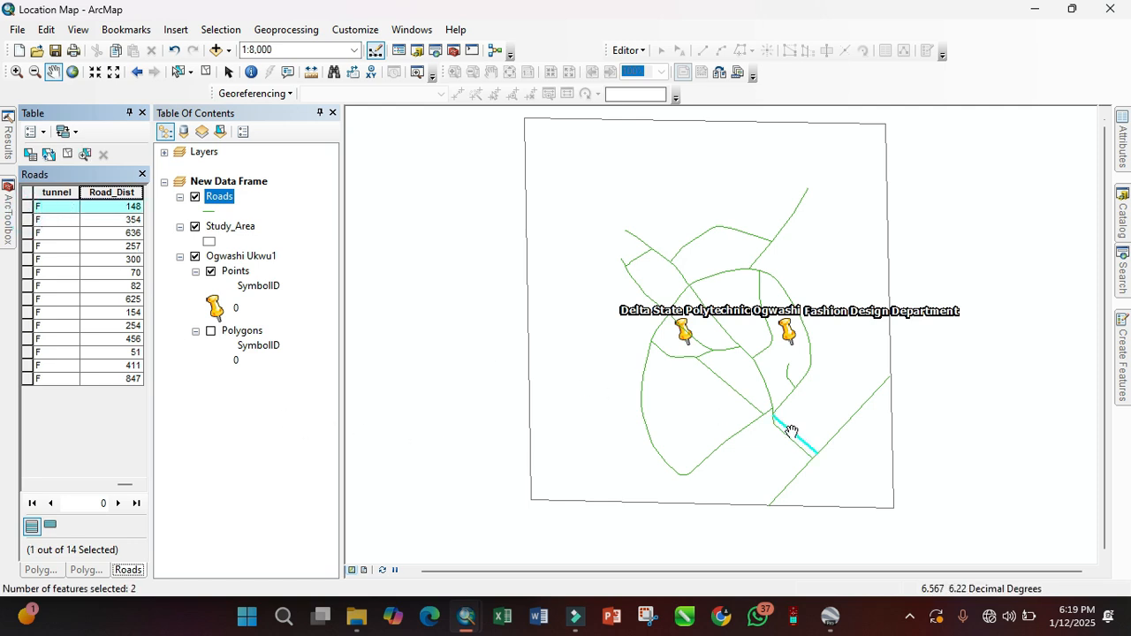
scroll(805, 447, up, 5)
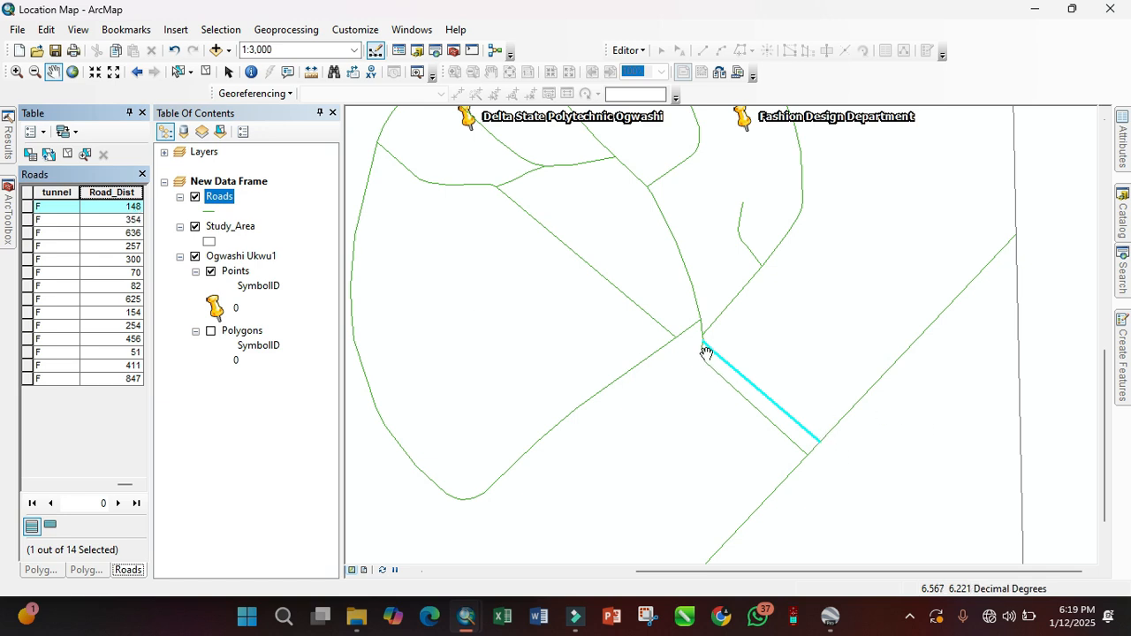
click(26, 219)
drag(588, 264, 762, 403)
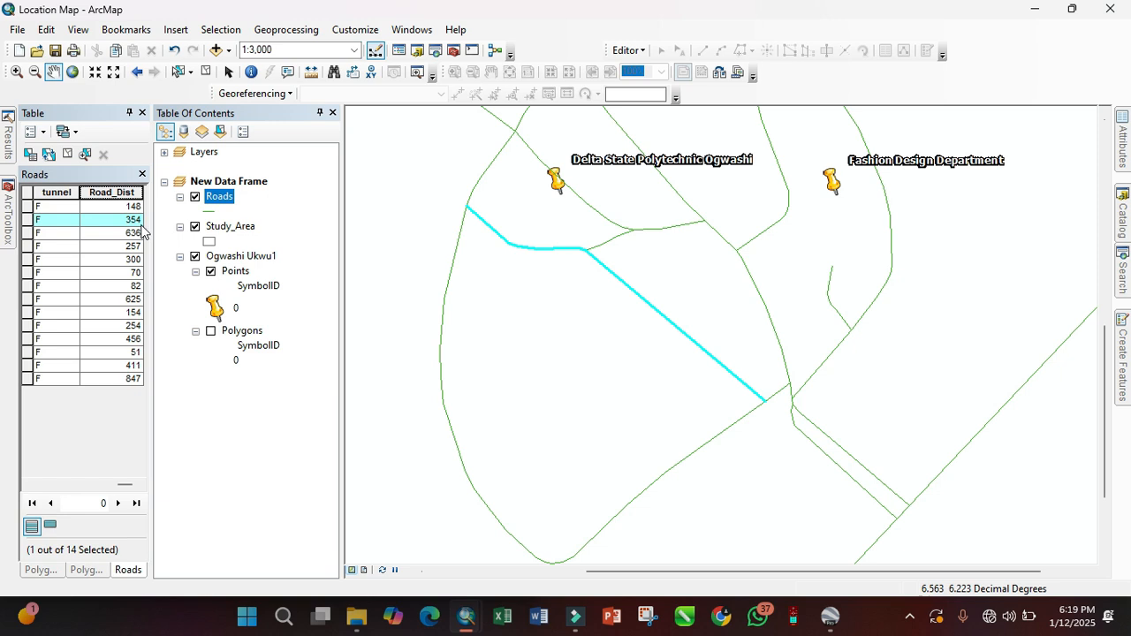
click(27, 232)
drag(757, 391, 726, 489)
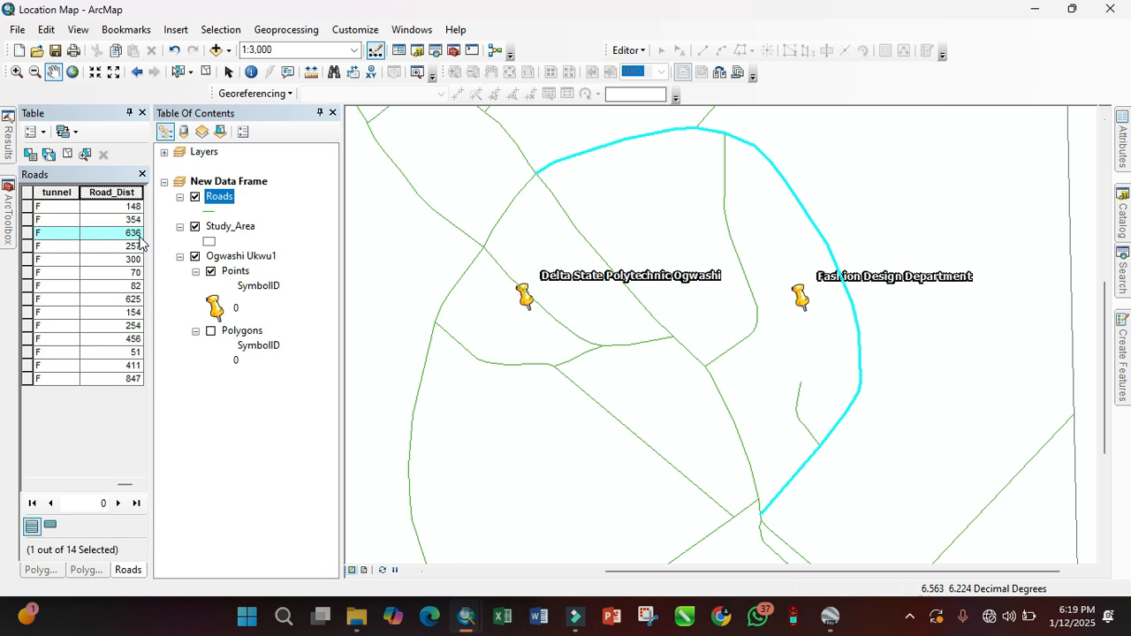
click(27, 246)
drag(810, 328, 808, 509)
drag(782, 296, 755, 549)
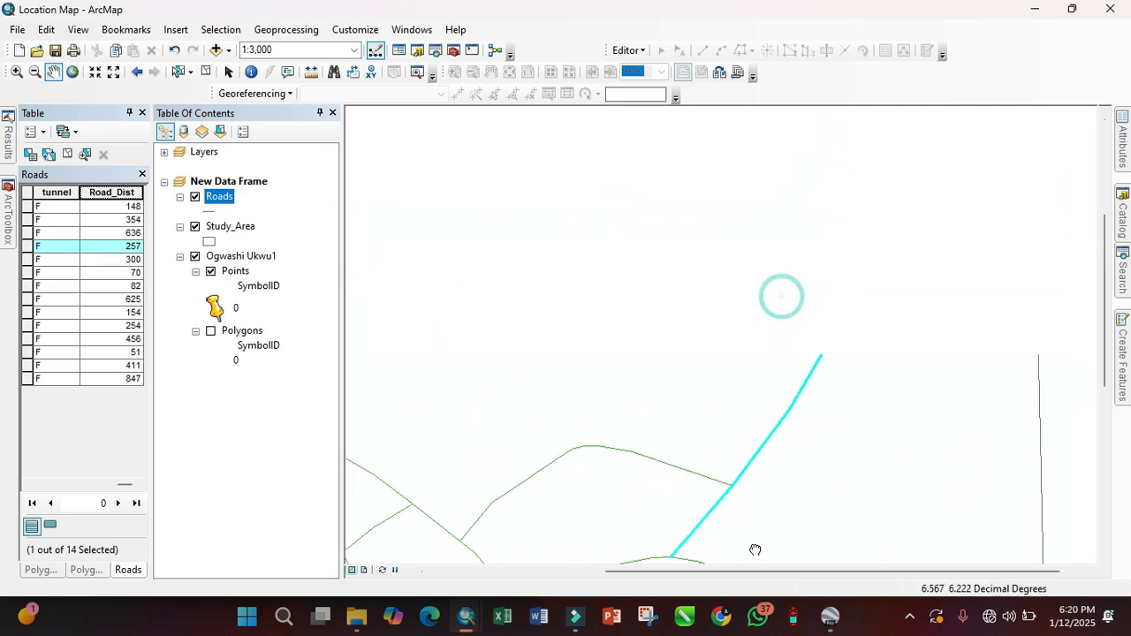
drag(754, 511, 765, 371)
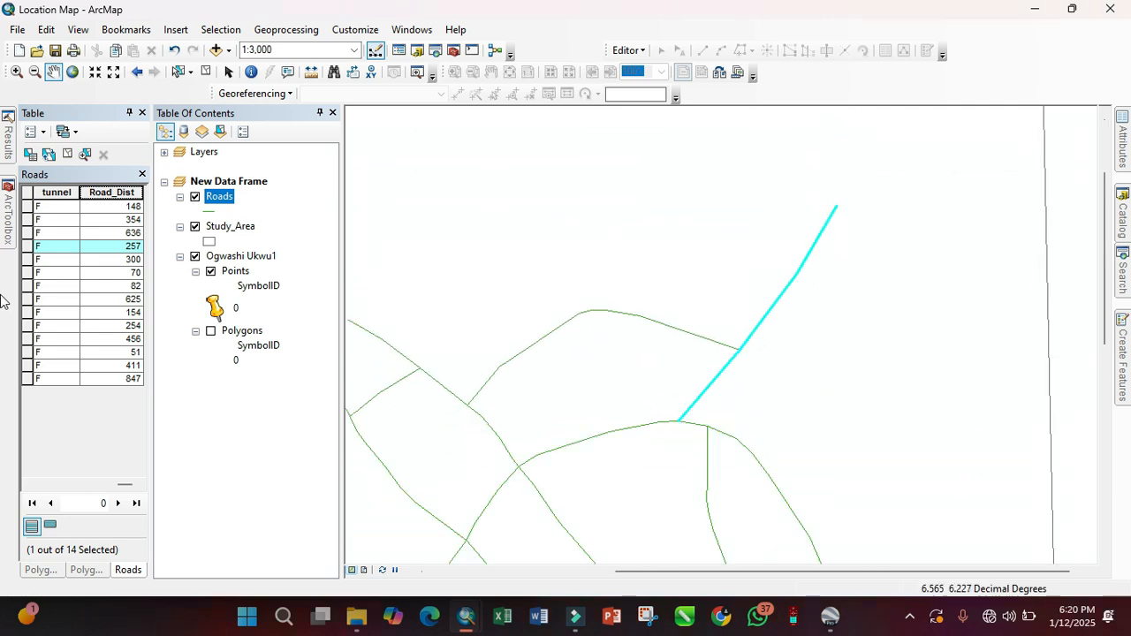
Select all records in the Roads table and examine the whole road network inside the study area
drag(30, 207, 27, 378)
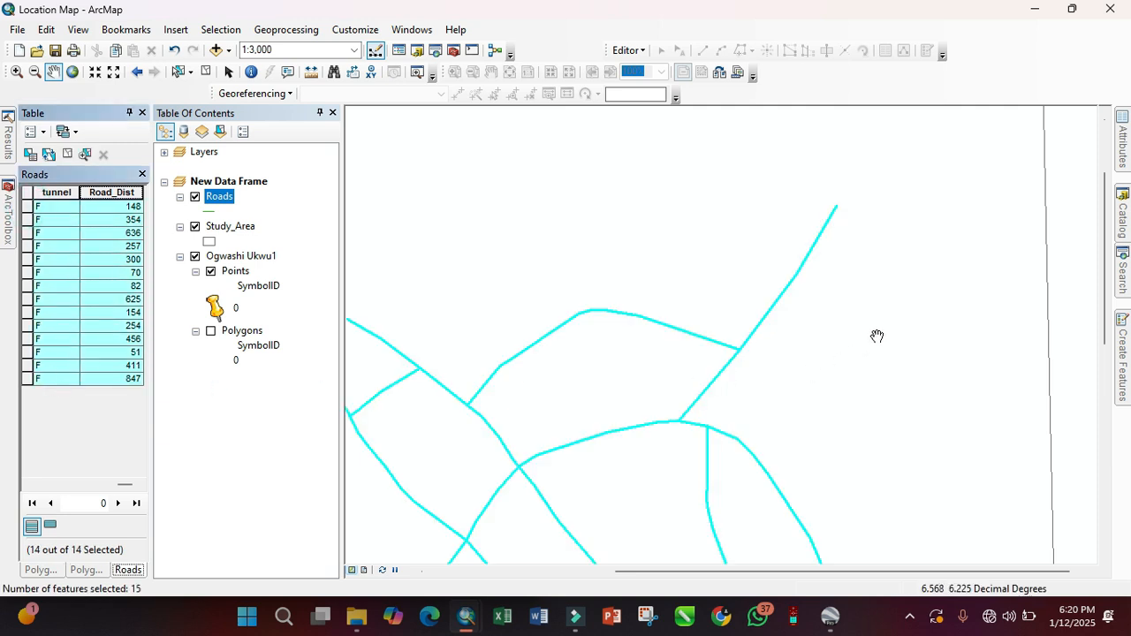
scroll(876, 336, down, 1)
drag(787, 424, 751, 133)
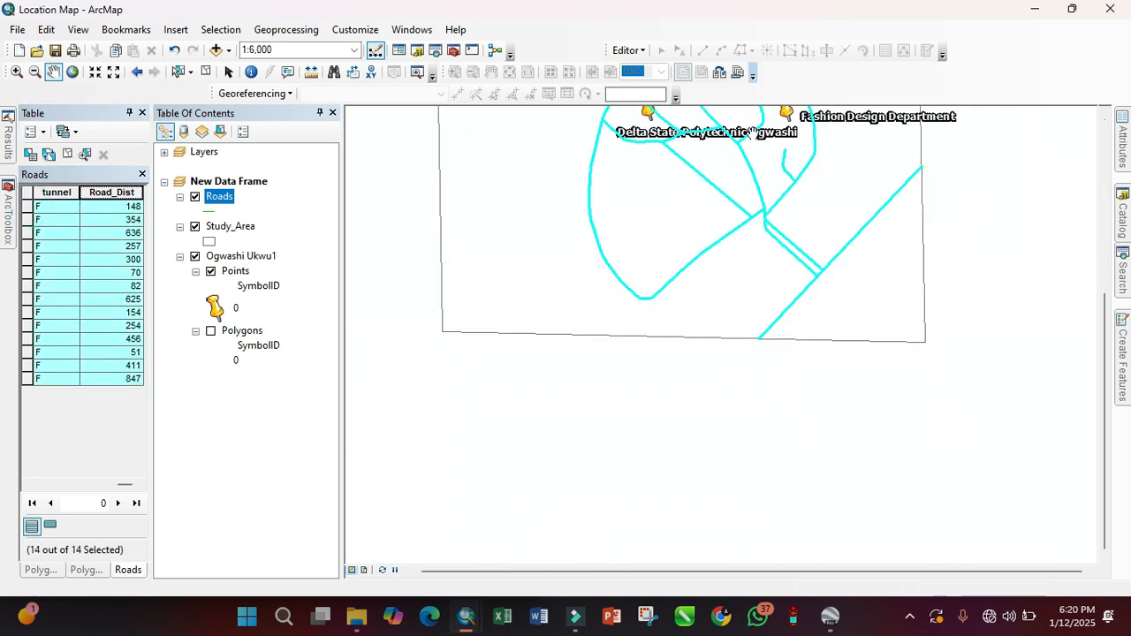
drag(798, 240, 854, 434)
scroll(853, 434, down, 1)
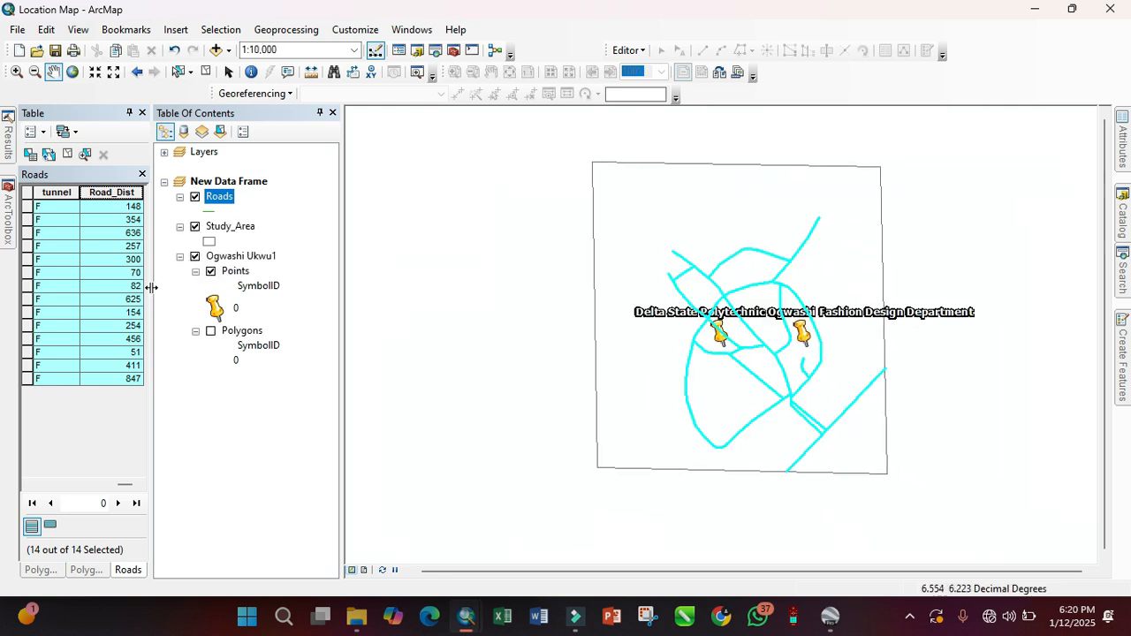
click(85, 314)
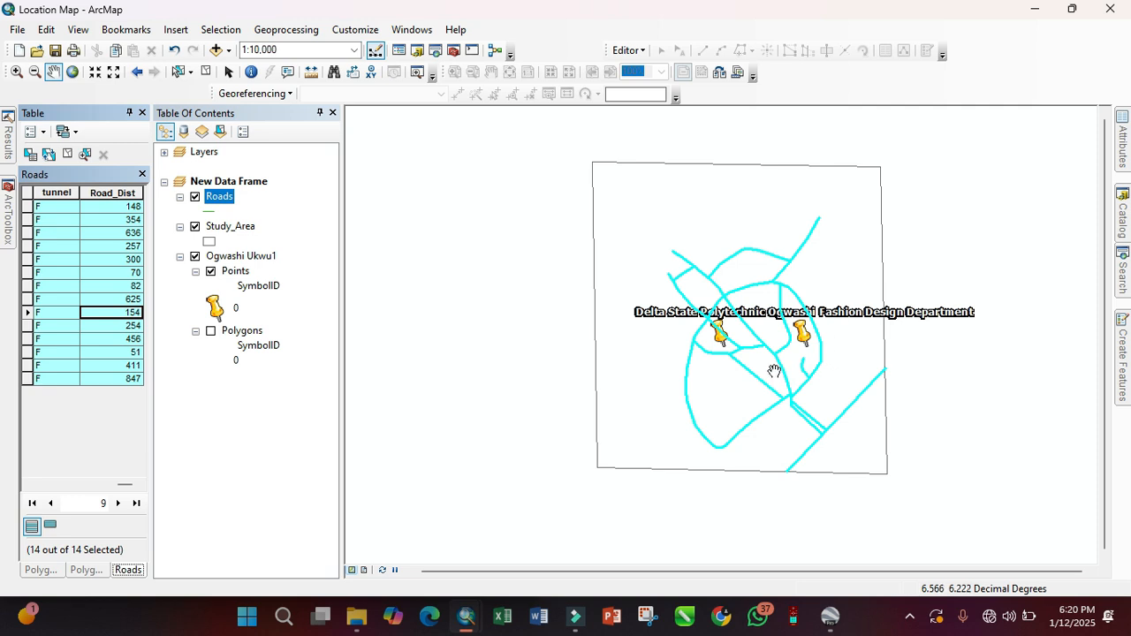
scroll(889, 409, up, 1)
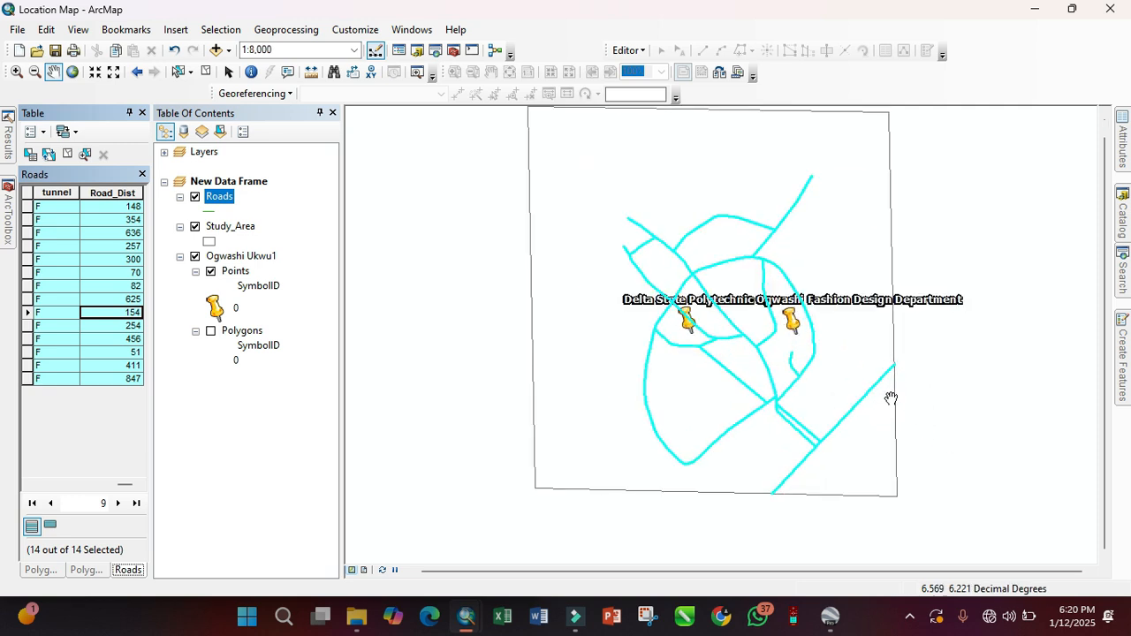
mouse_move(828, 310)
mouse_down()
mouse_move(835, 327)
mouse_move(829, 290)
mouse_up()
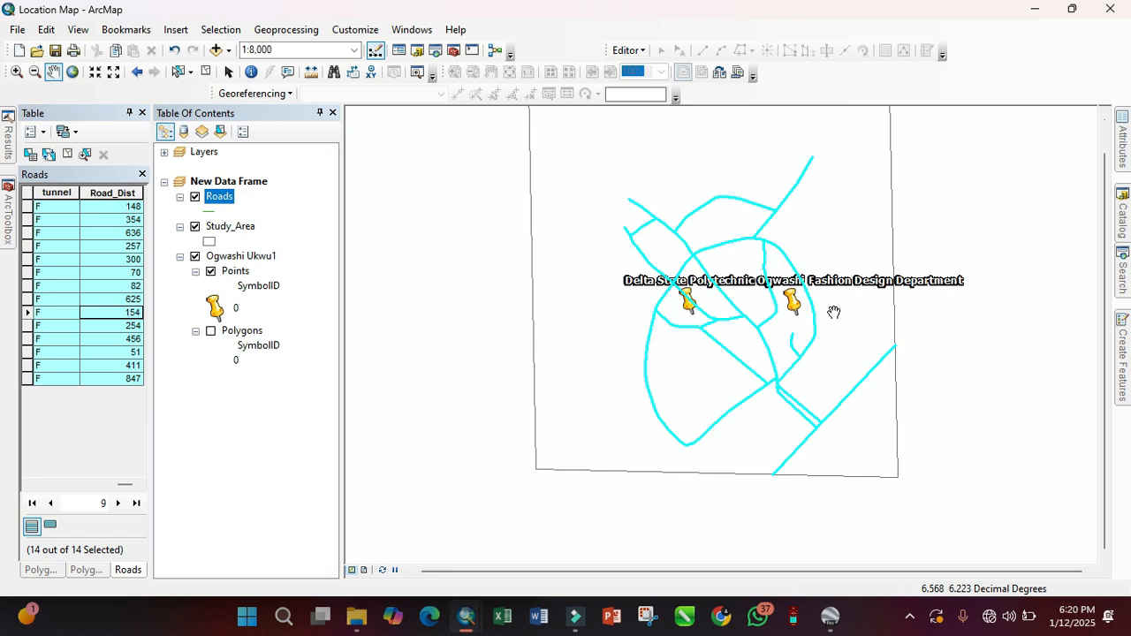
Switch to Google Earth Pro and examine the campus roads and buildings inside the Delta State Polytechnic boundary
click(829, 616)
drag(794, 228, 768, 230)
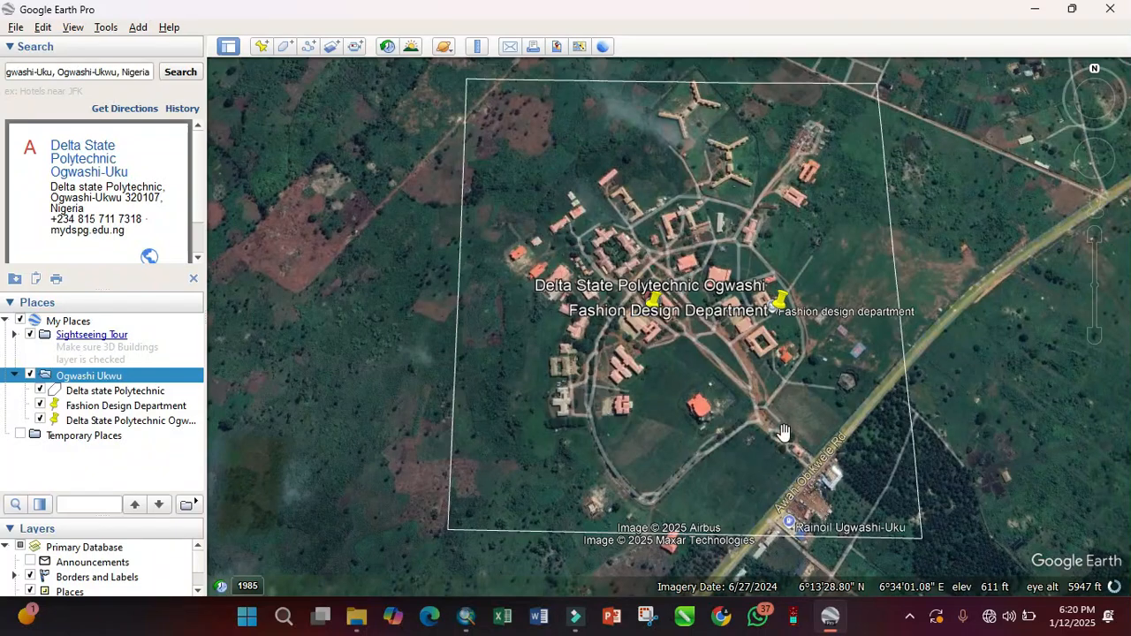
drag(827, 464, 841, 468)
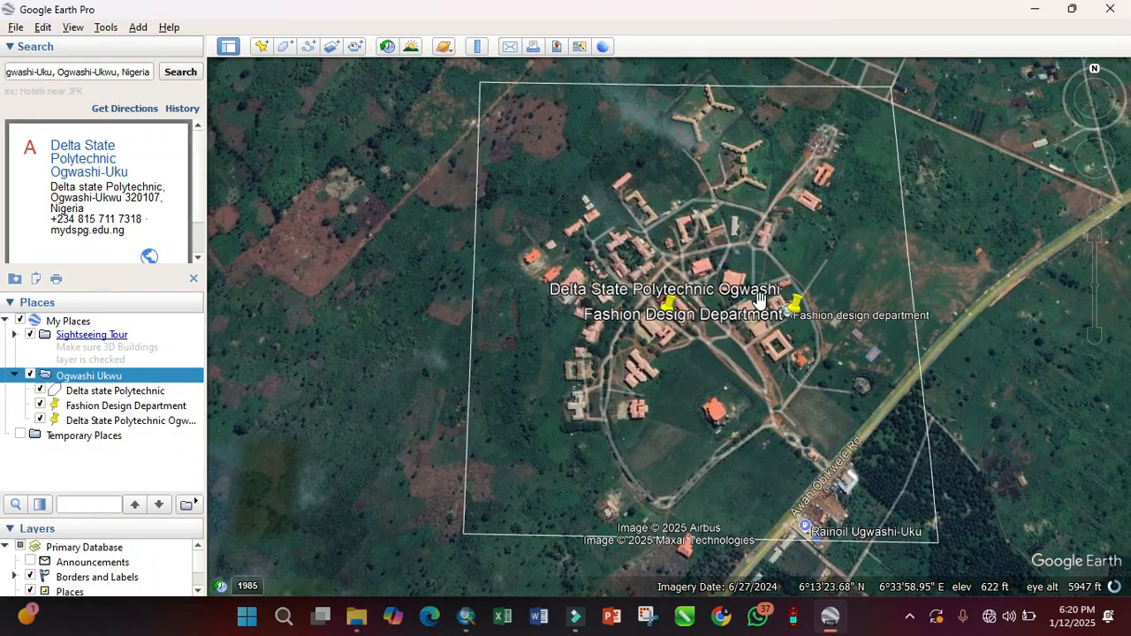
scroll(765, 270, up, 3)
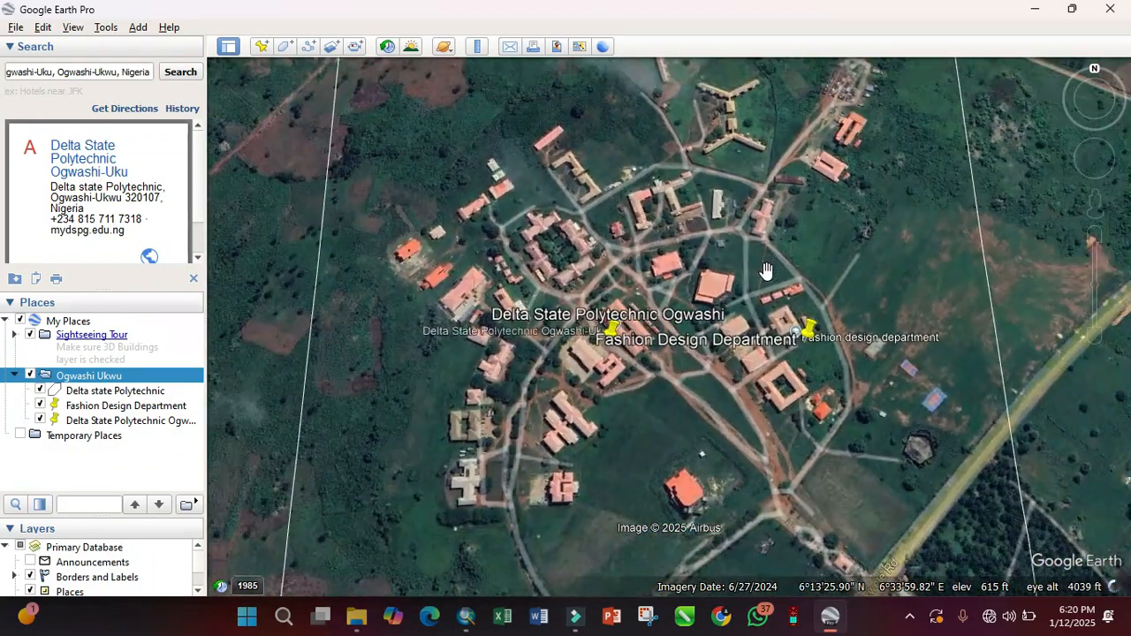
scroll(765, 270, down, 2)
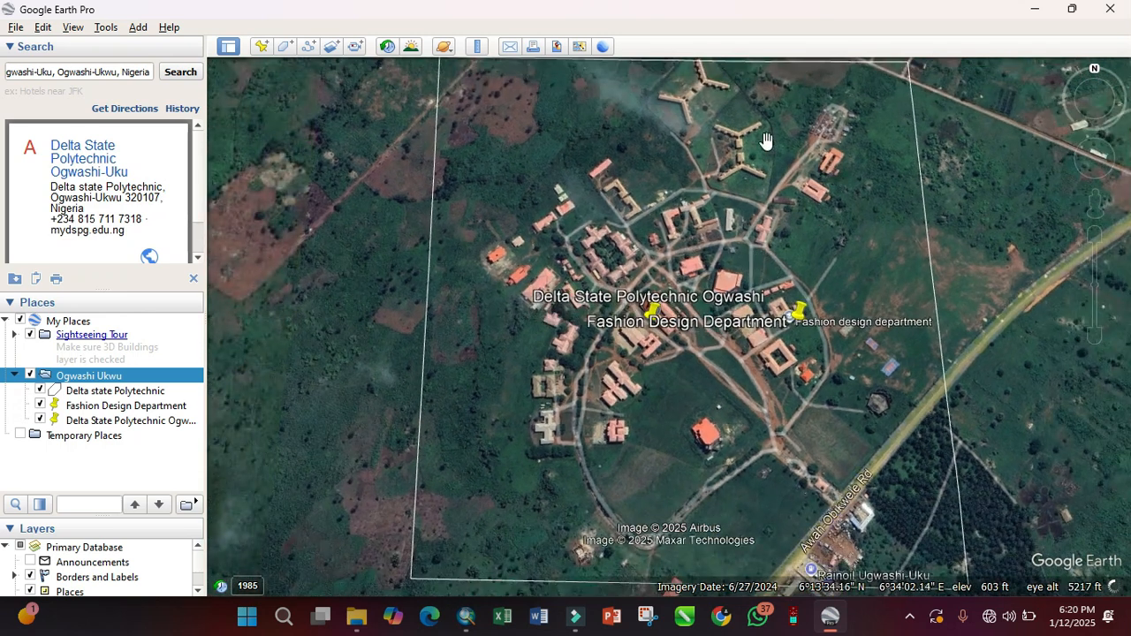
scroll(771, 457, down, 2)
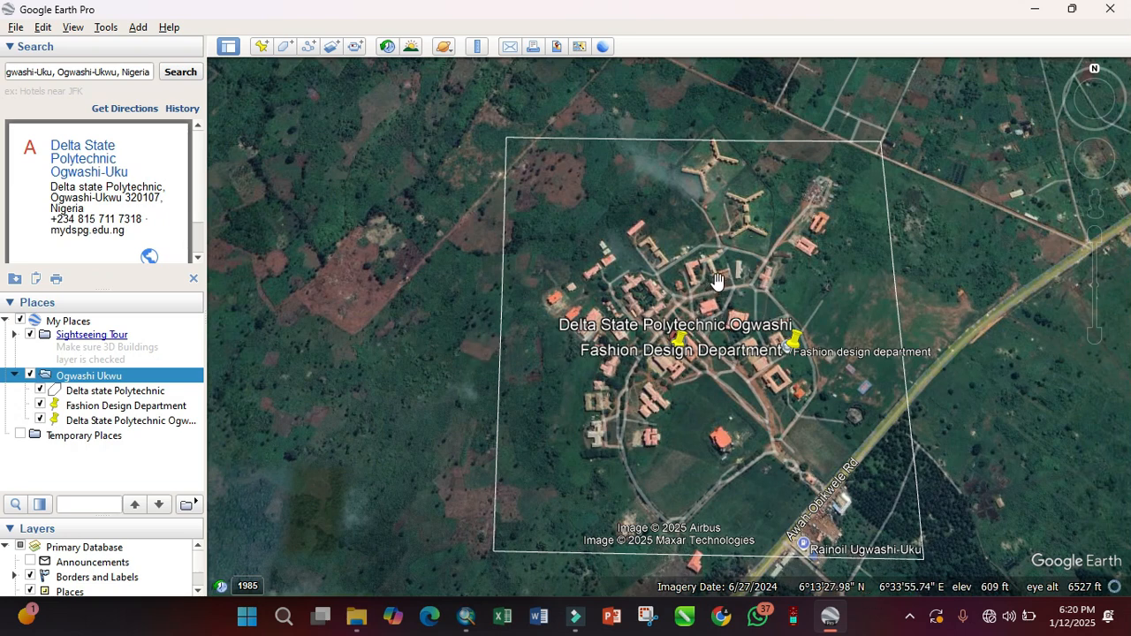
scroll(758, 262, up, 1)
scroll(758, 262, down, 1)
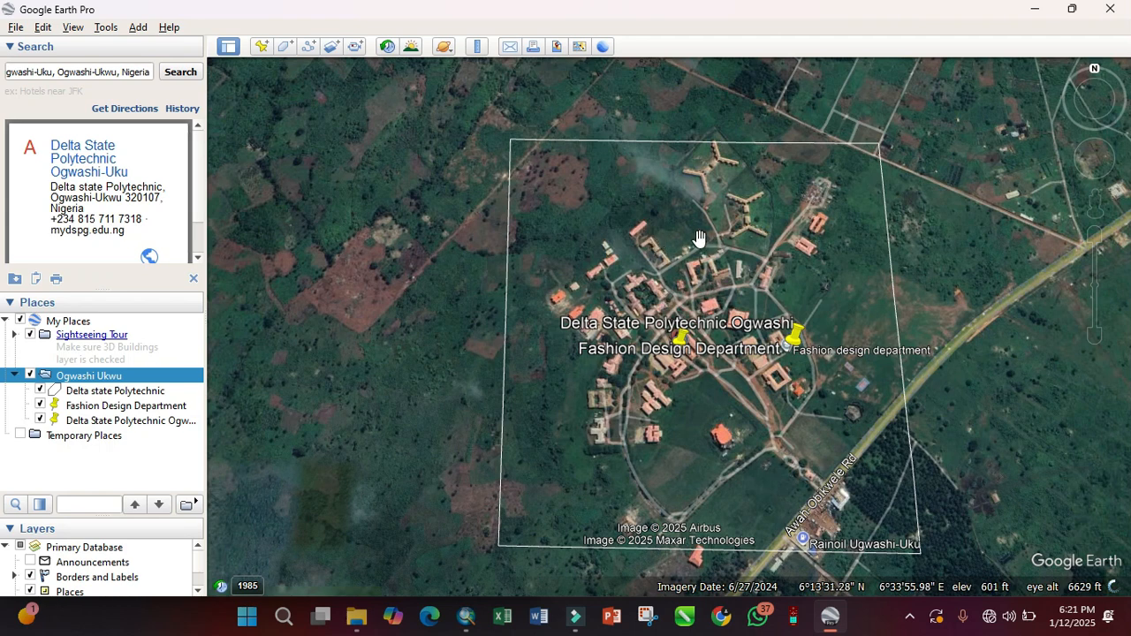
scroll(705, 269, up, 1)
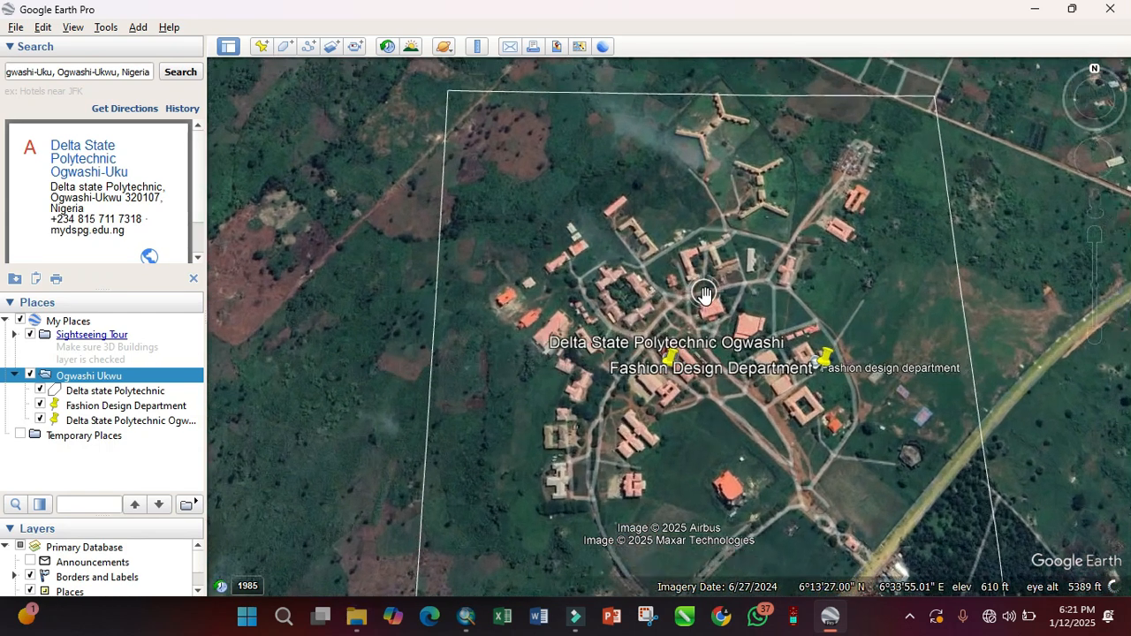
scroll(704, 294, up, 2)
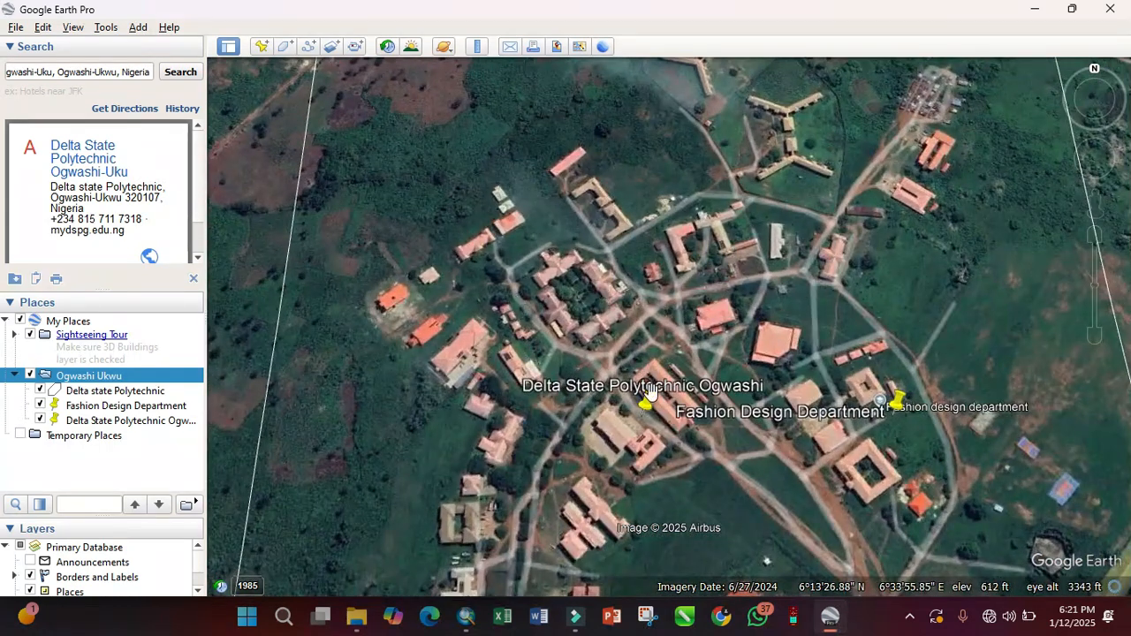
scroll(880, 365, down, 1)
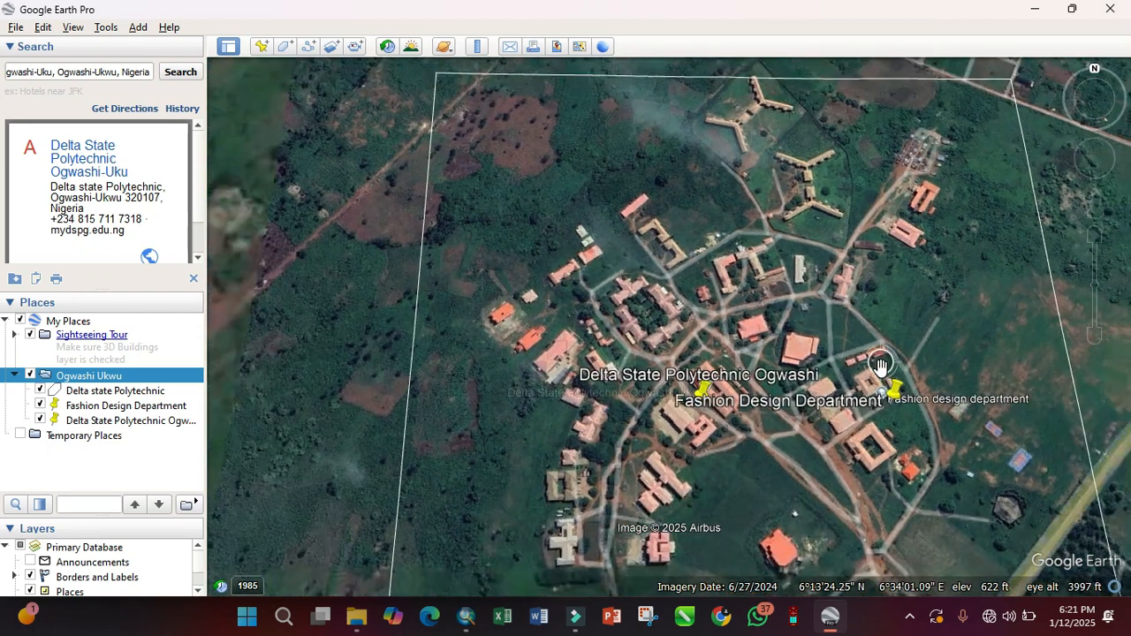
scroll(880, 365, down, 1)
scroll(877, 281, down, 1)
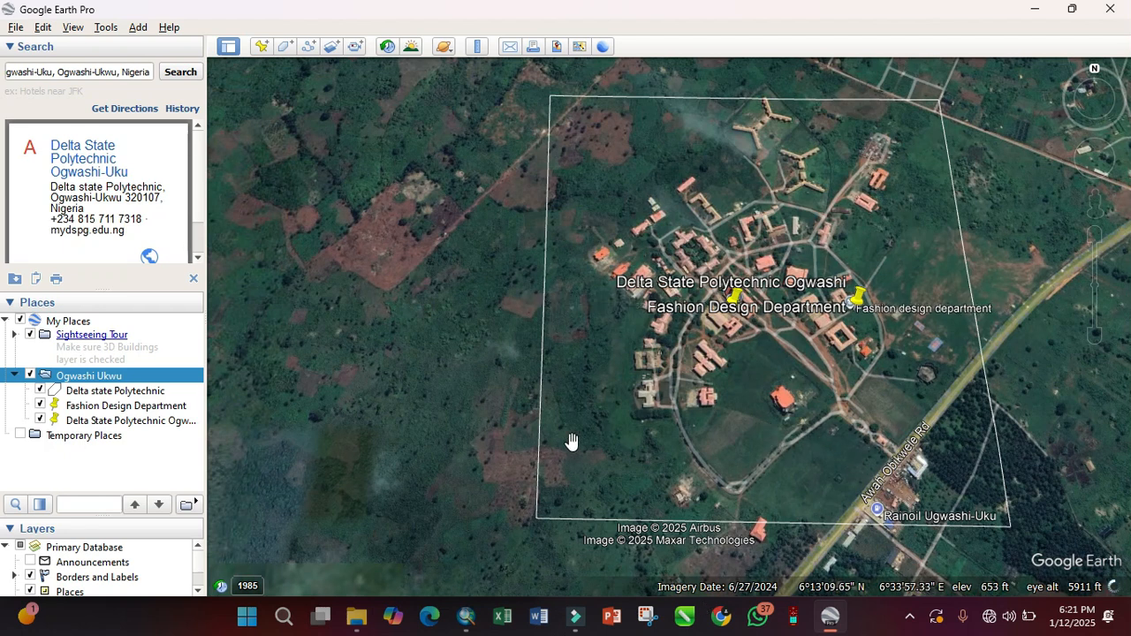
Return to ArcMap and switch the Roads, Points and Study_Area layers off and on again to check what each shows
click(1071, 9)
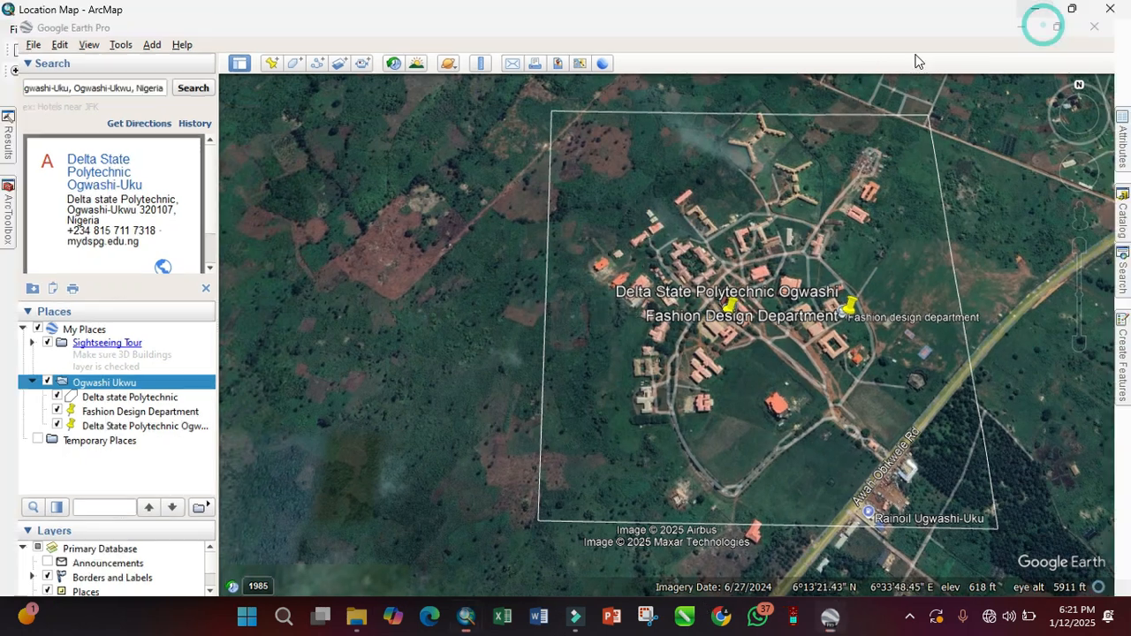
drag(757, 341, 758, 361)
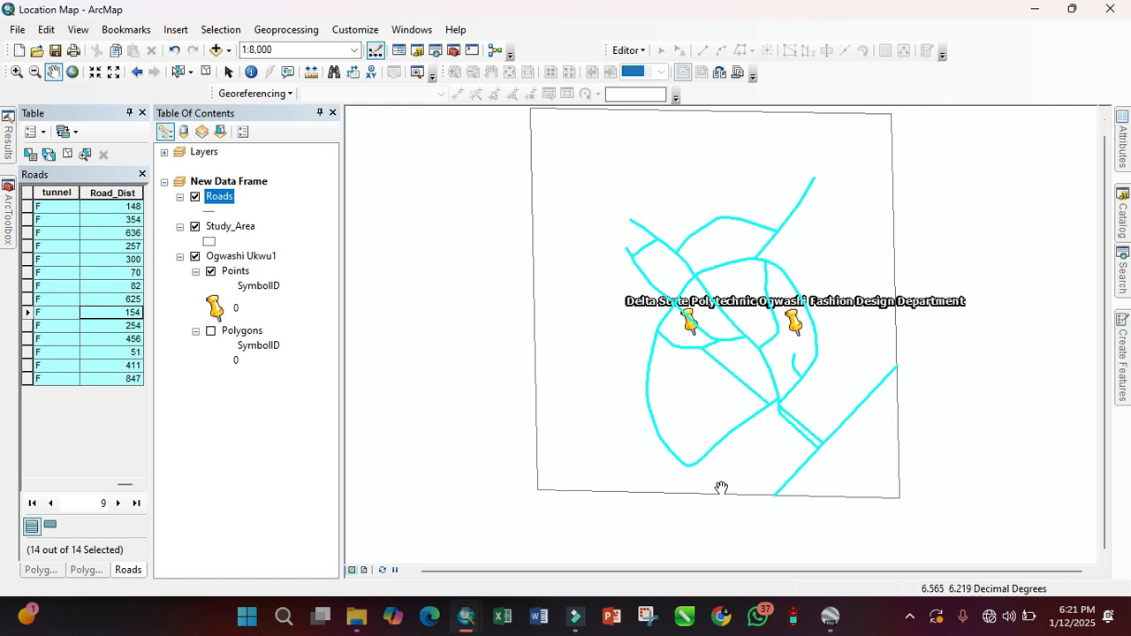
click(196, 197)
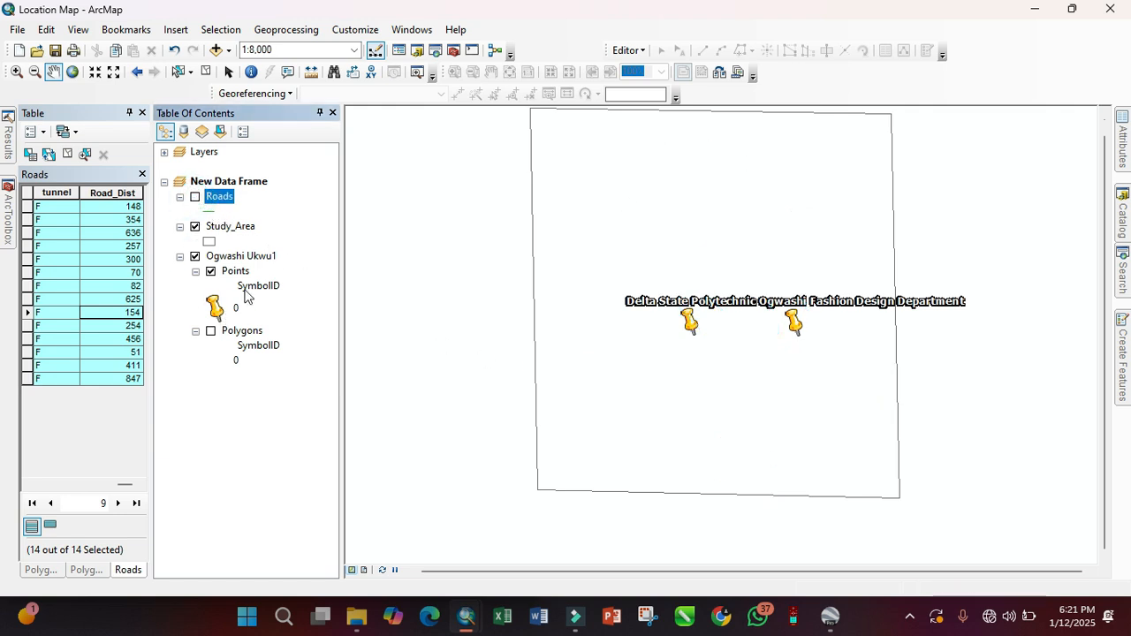
click(211, 270)
click(211, 270)
click(195, 226)
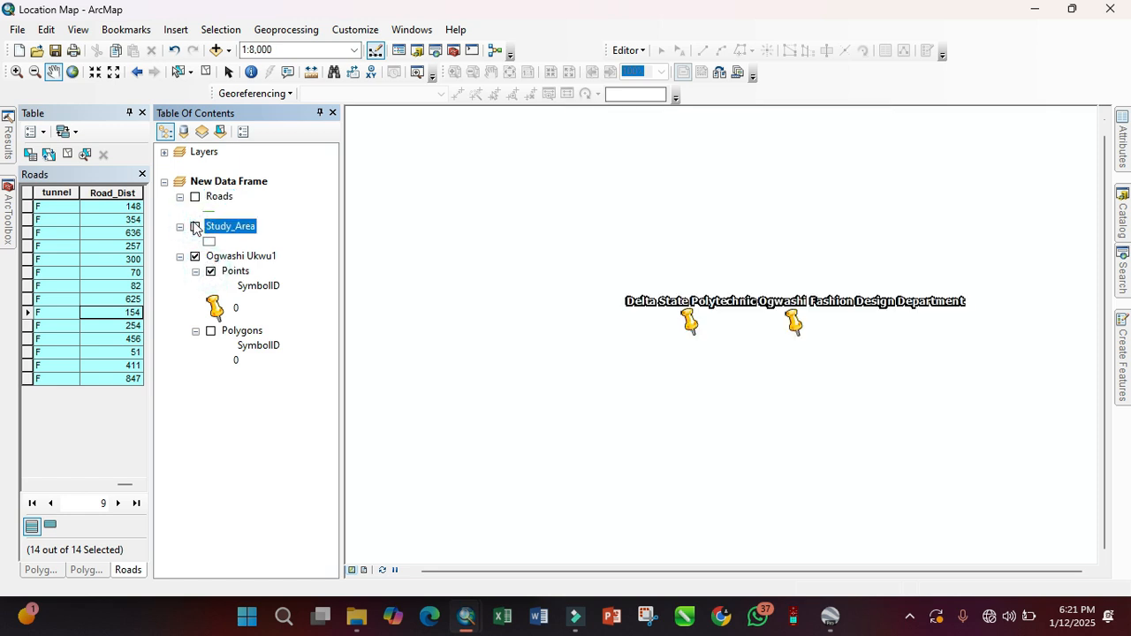
click(195, 228)
click(195, 197)
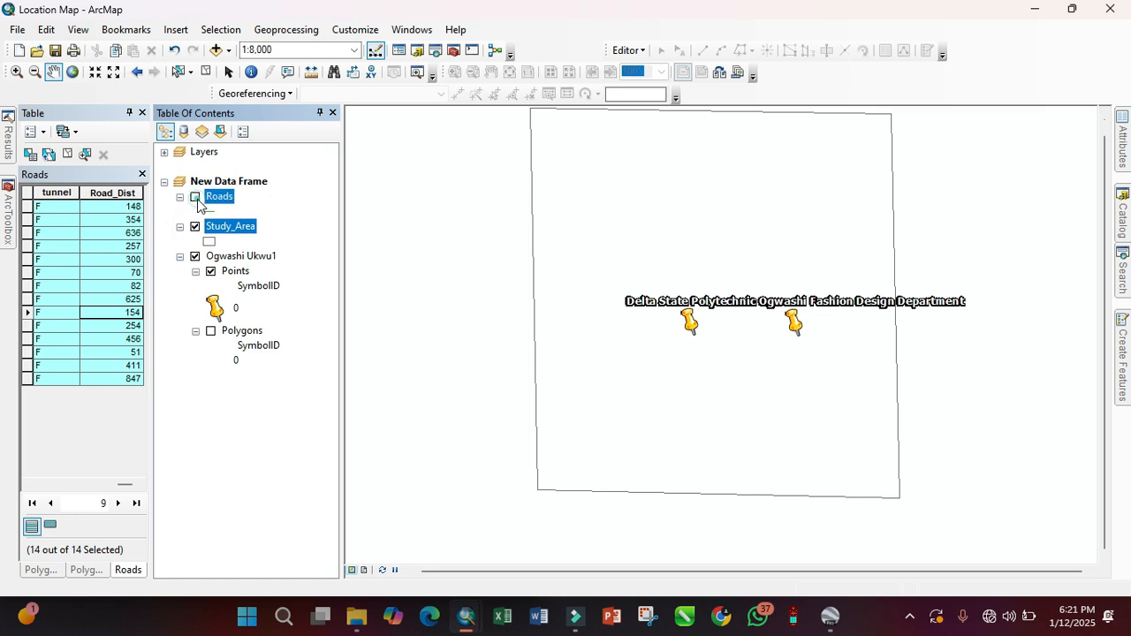
Clear the selection of all records in the Roads table
drag(713, 253, 710, 274)
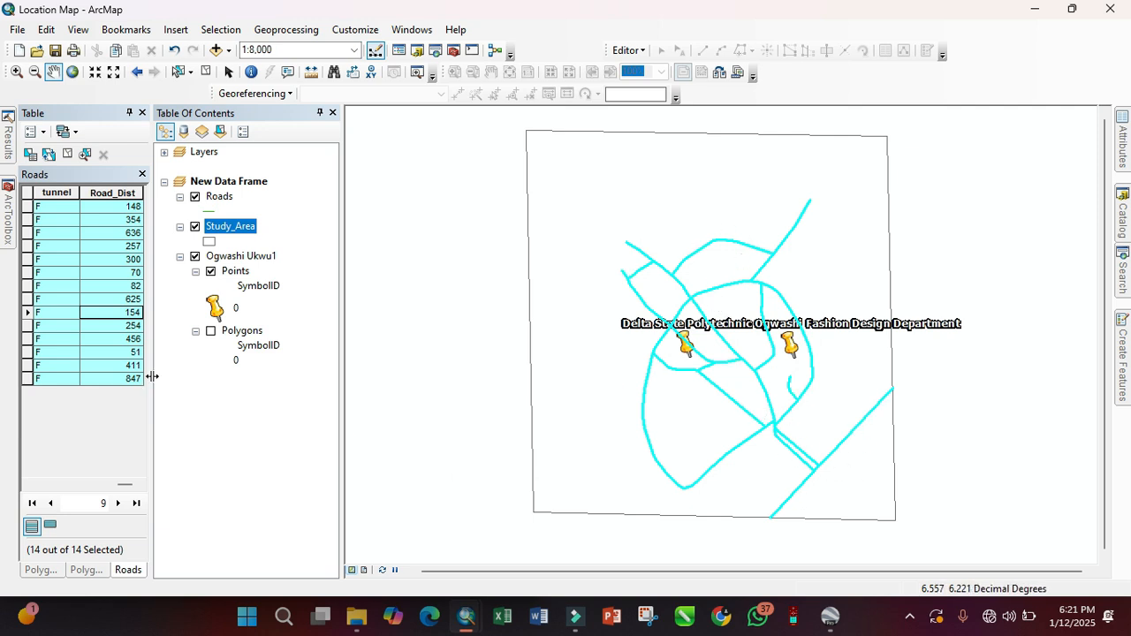
click(68, 154)
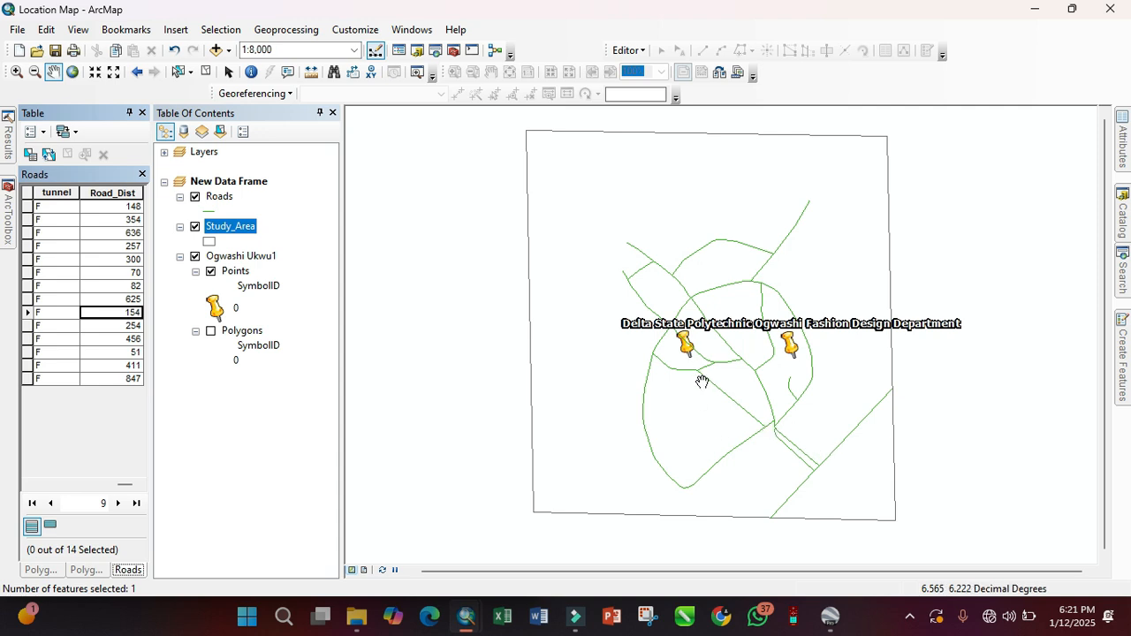
drag(761, 368, 749, 369)
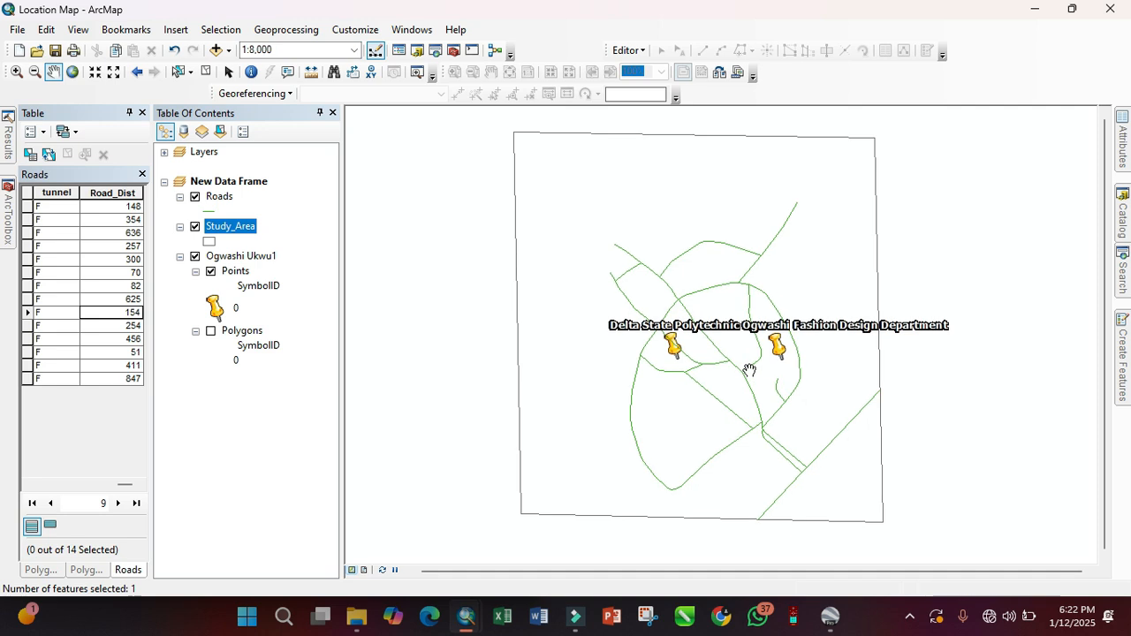